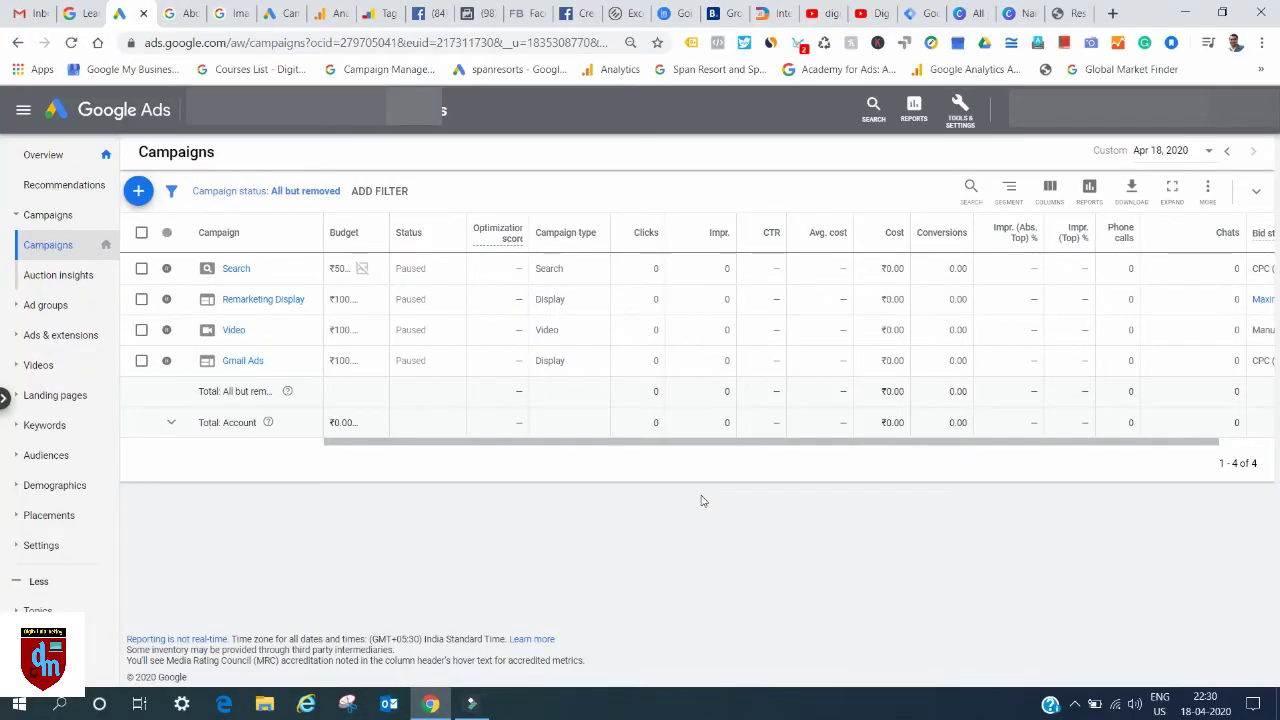
Start a new campaign with Leads as the goal and Display as the campaign type.
left_click(139, 190)
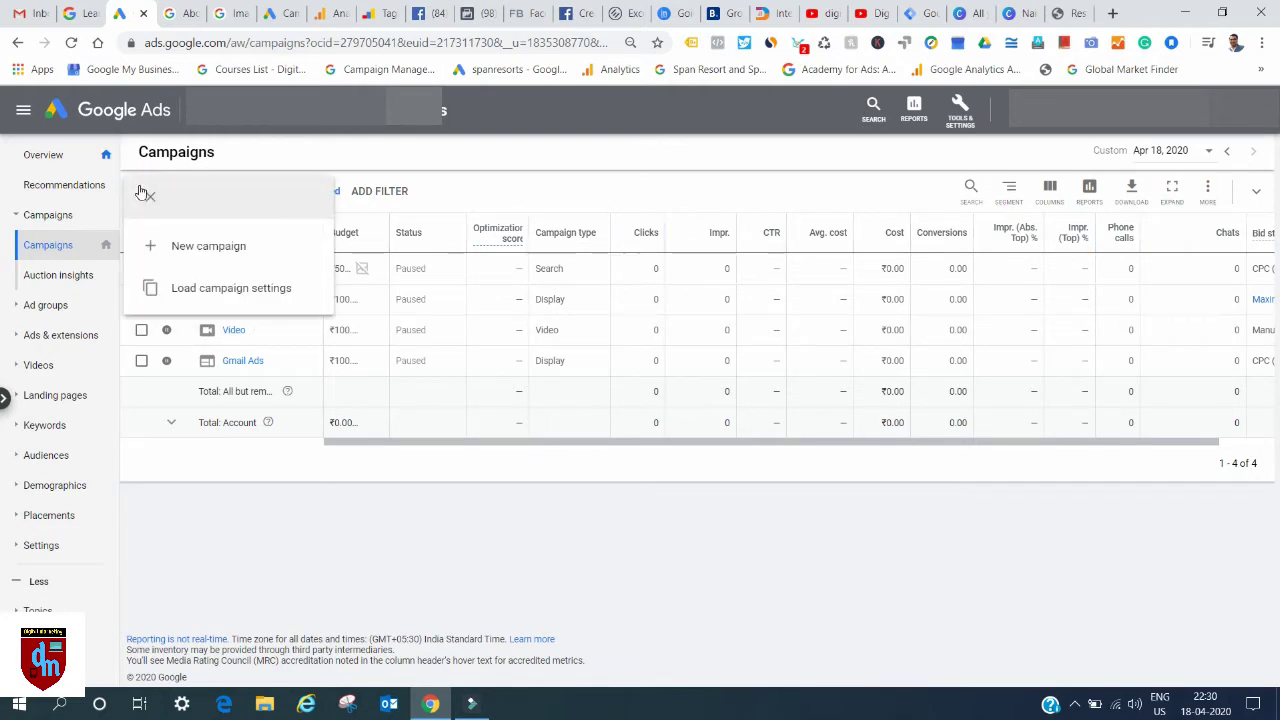
left_click(208, 247)
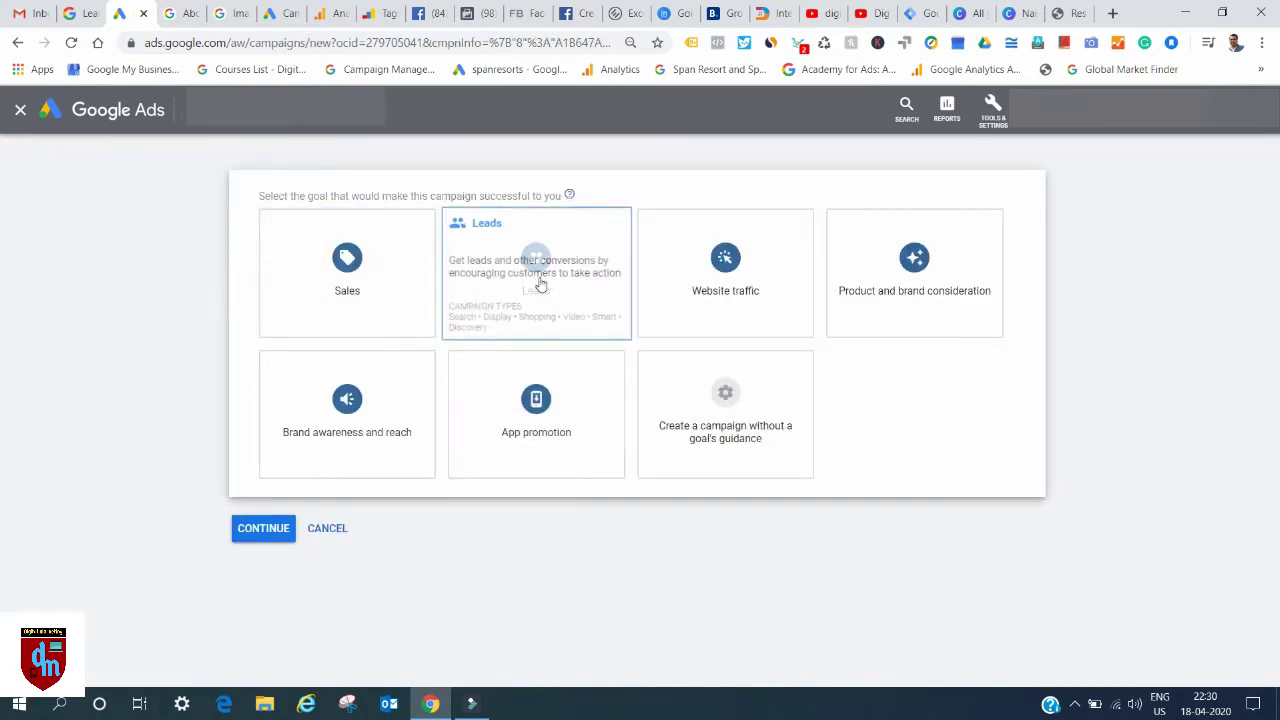
left_click(494, 266)
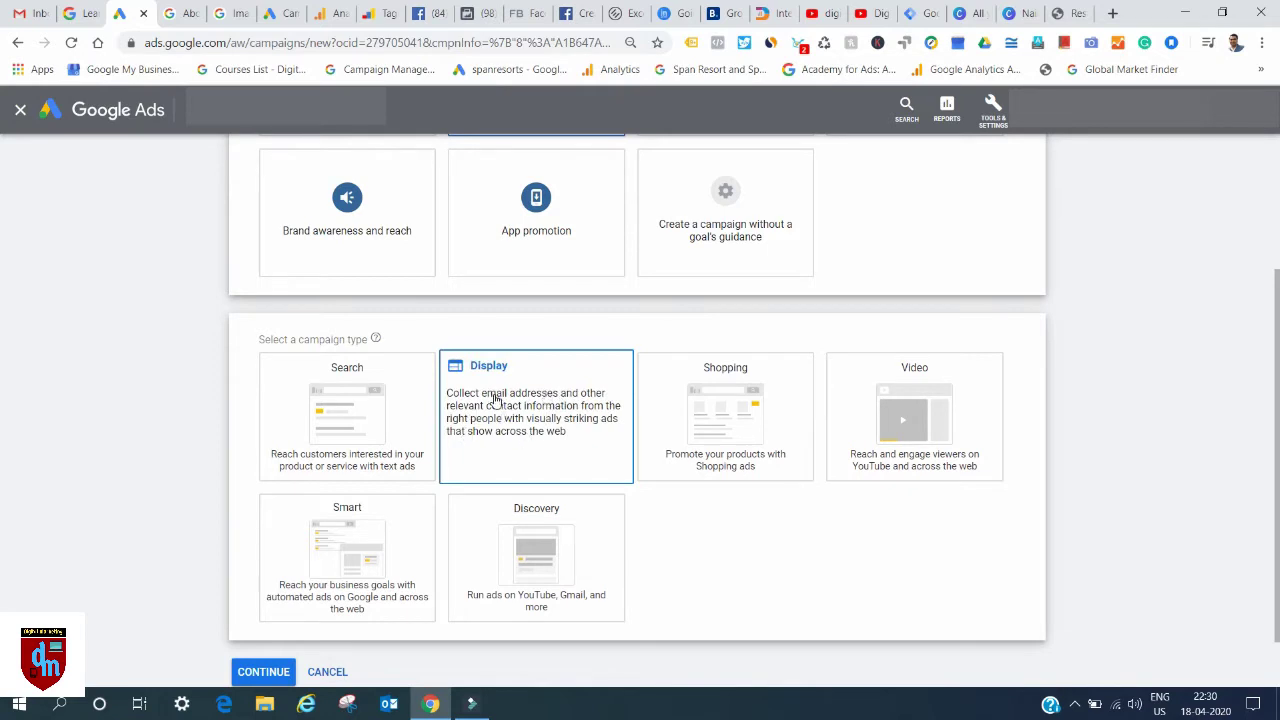
left_click(493, 401)
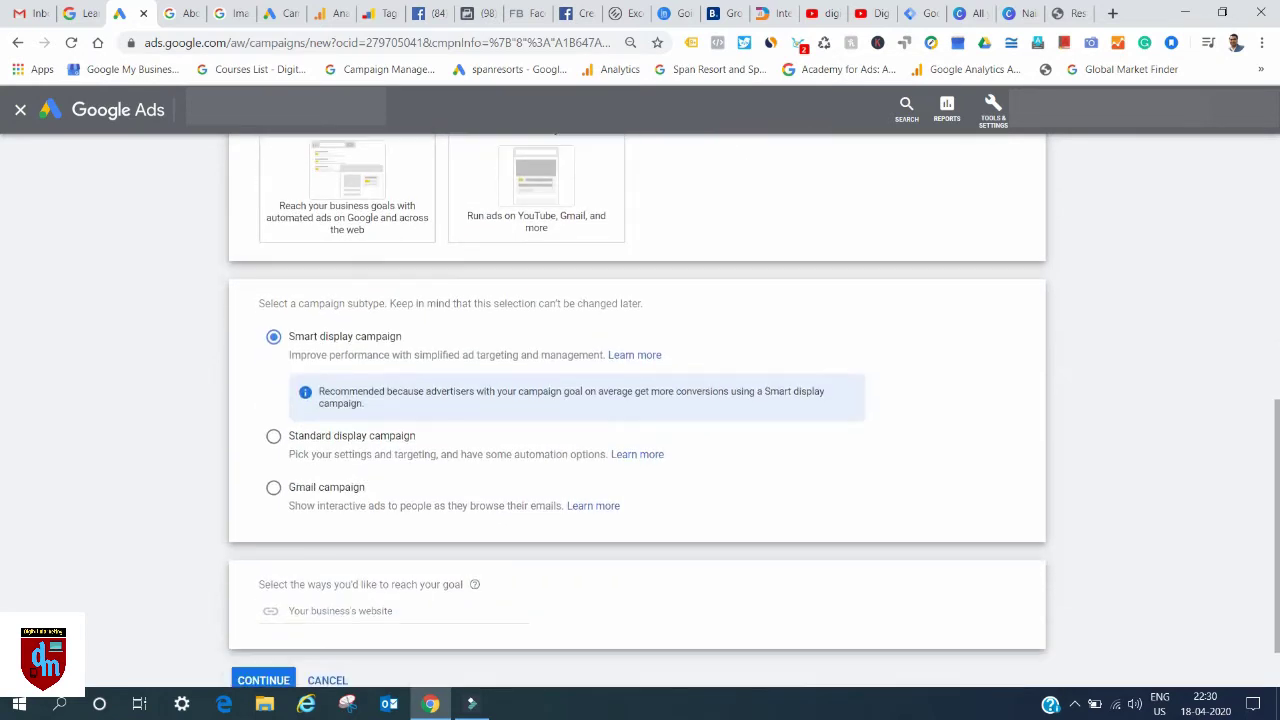
left_click(273, 492)
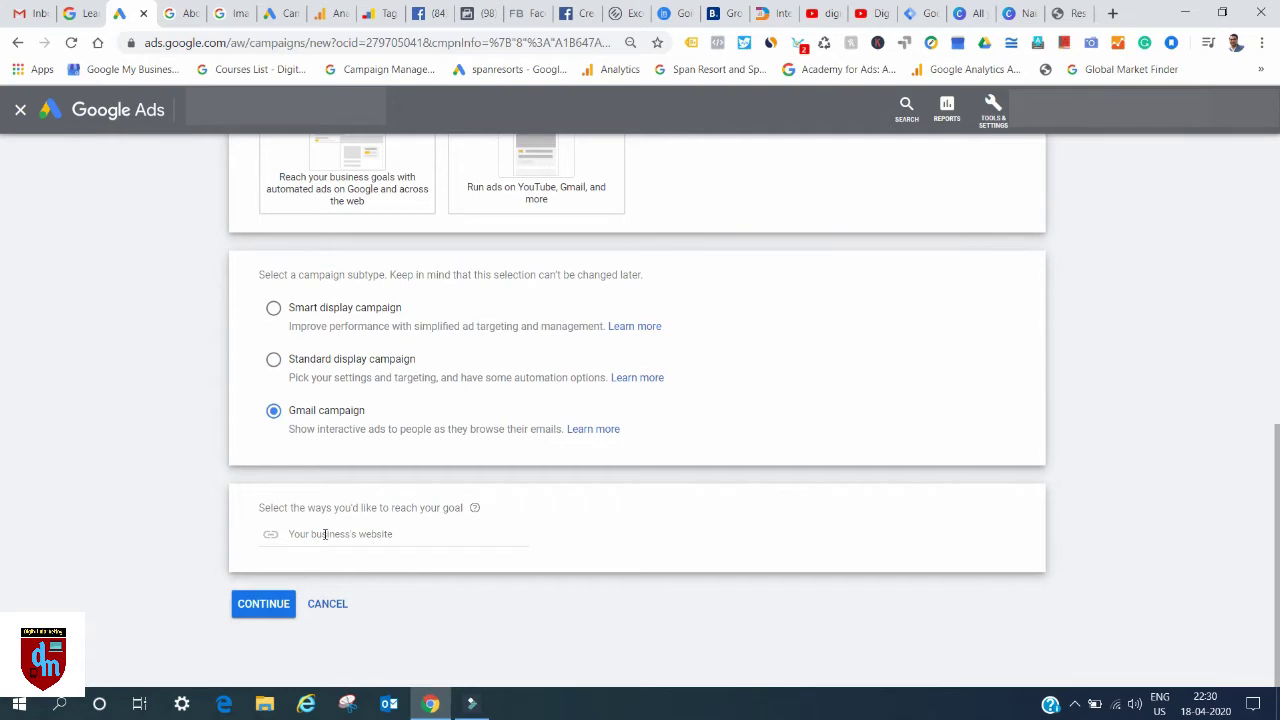
left_click(325, 534)
type("www.spaninnandsuites.com")
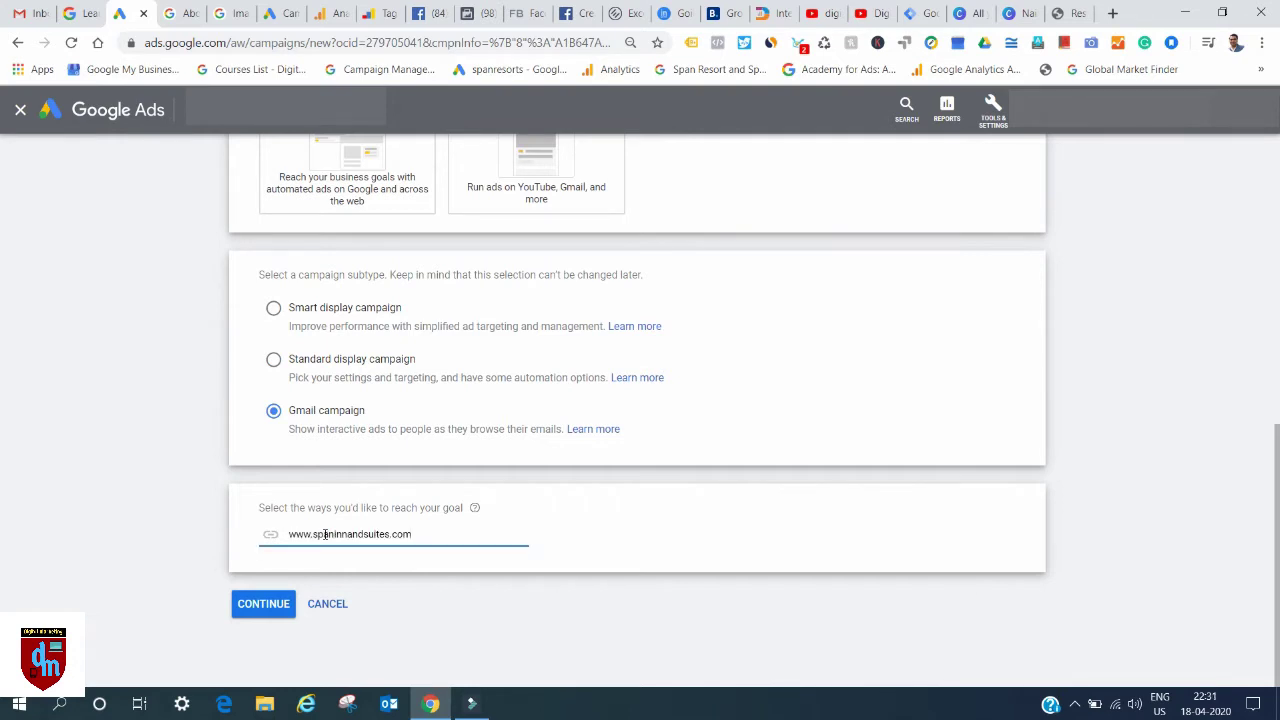
left_click(260, 605)
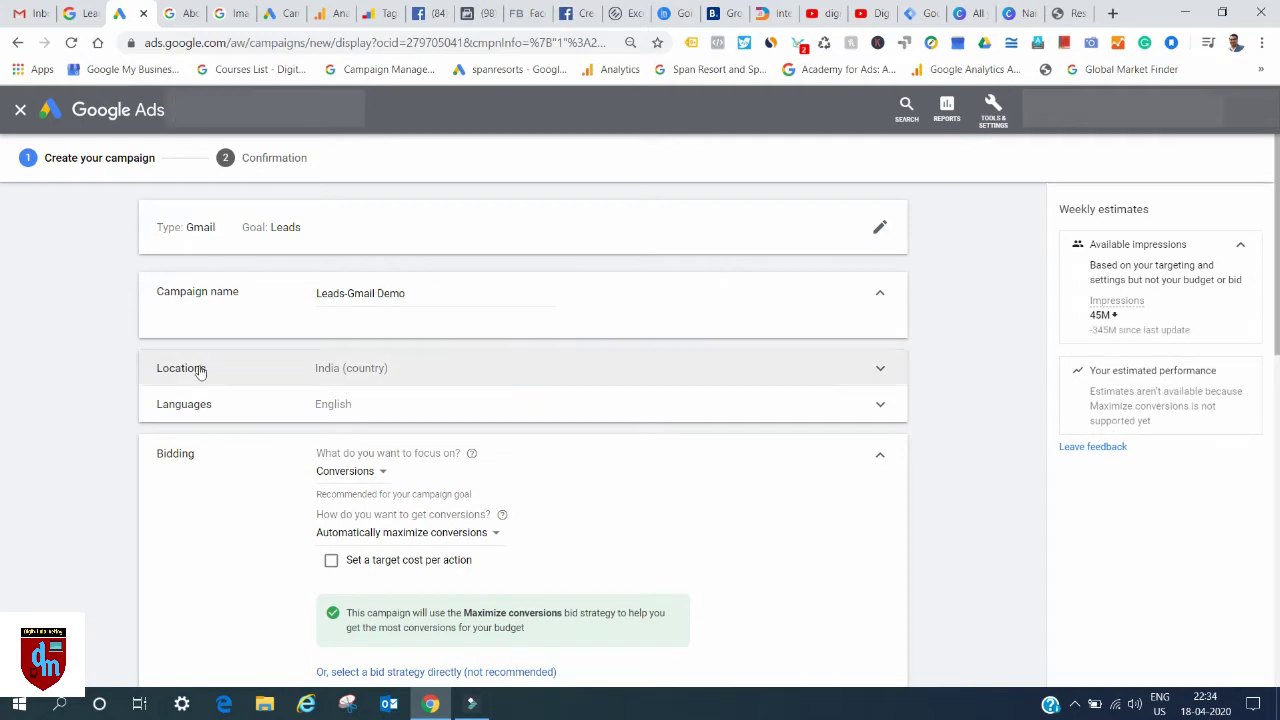
Target Delhi, India (union territory) as a custom campaign location and check its area on the advanced search map.
left_click(404, 366)
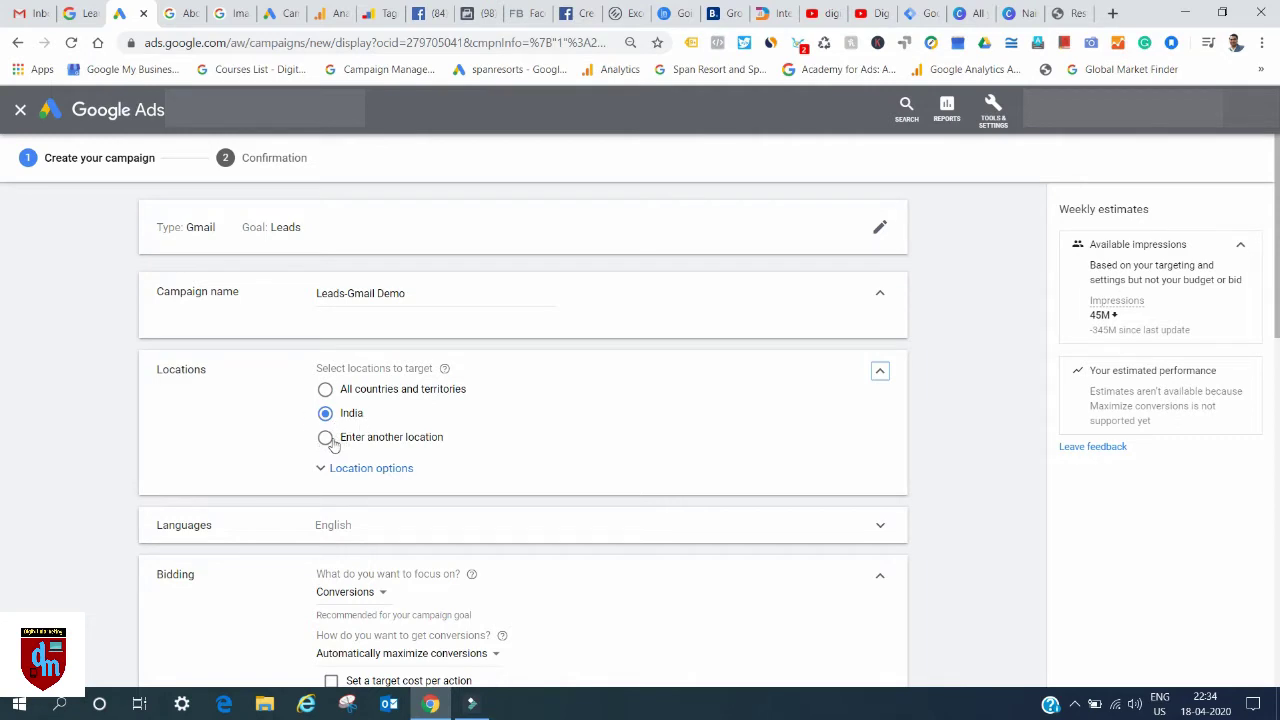
left_click(327, 440)
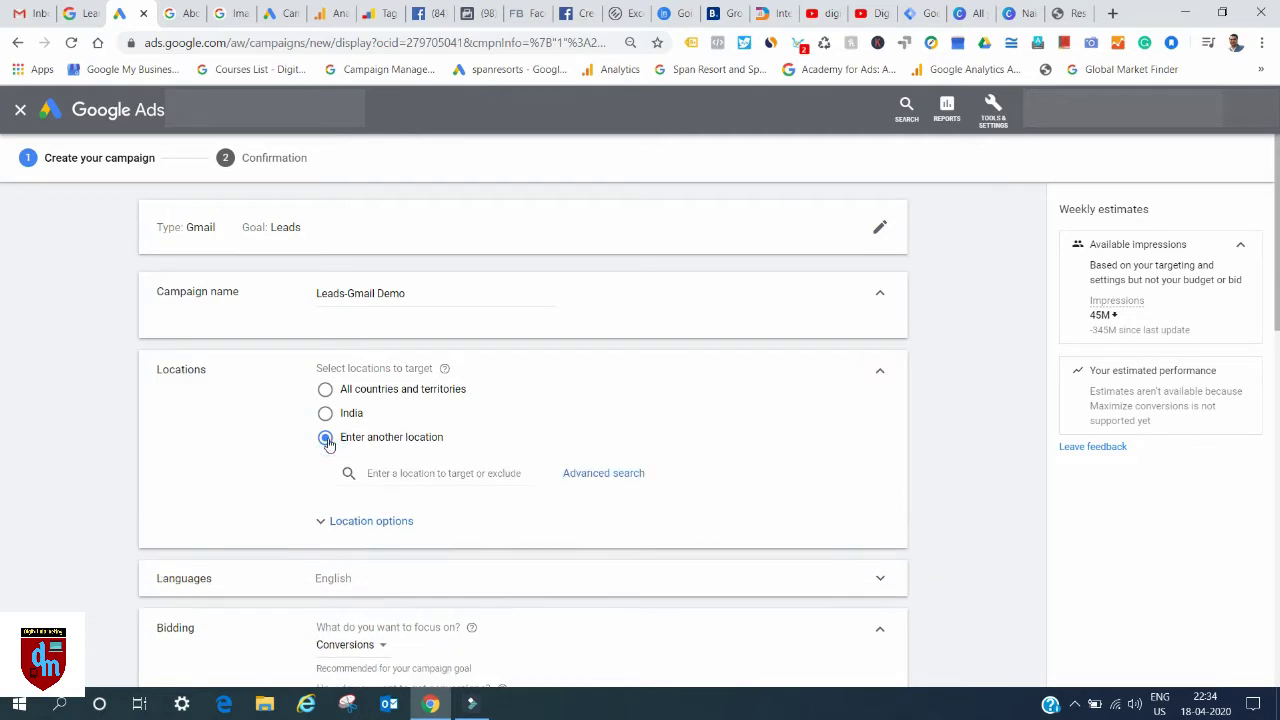
left_click(417, 477)
type("delhi")
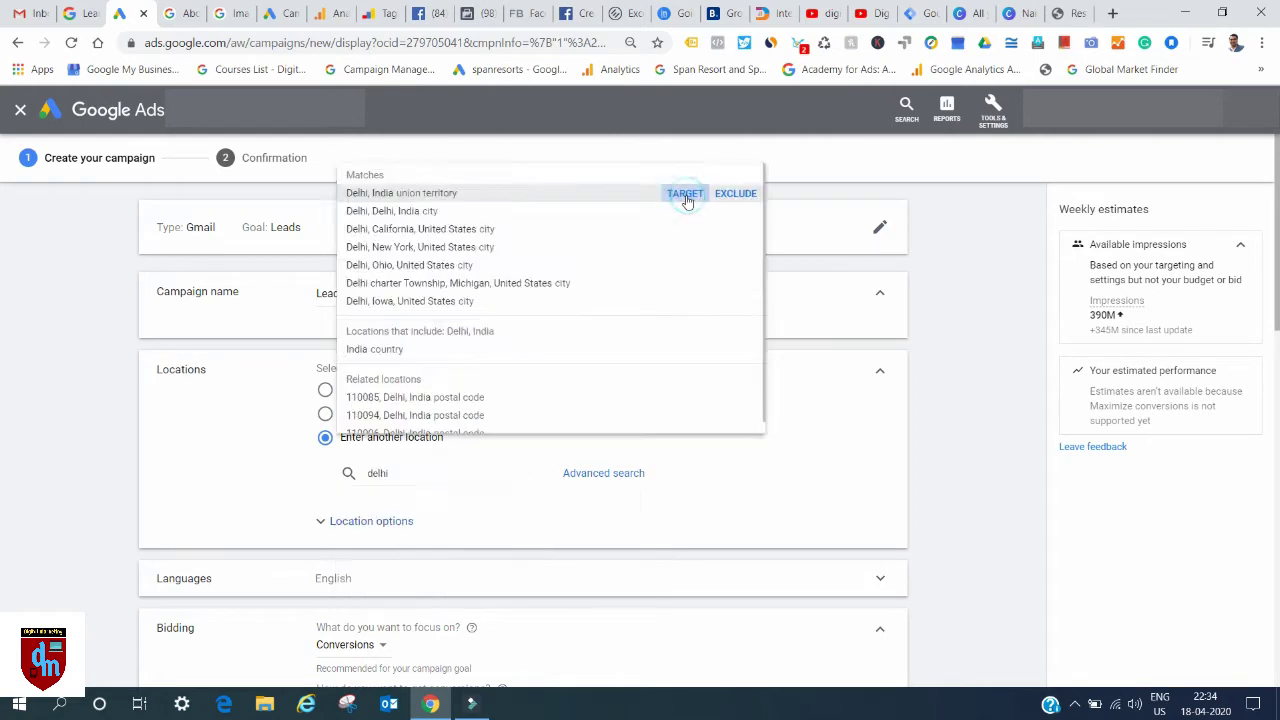
left_click(686, 196)
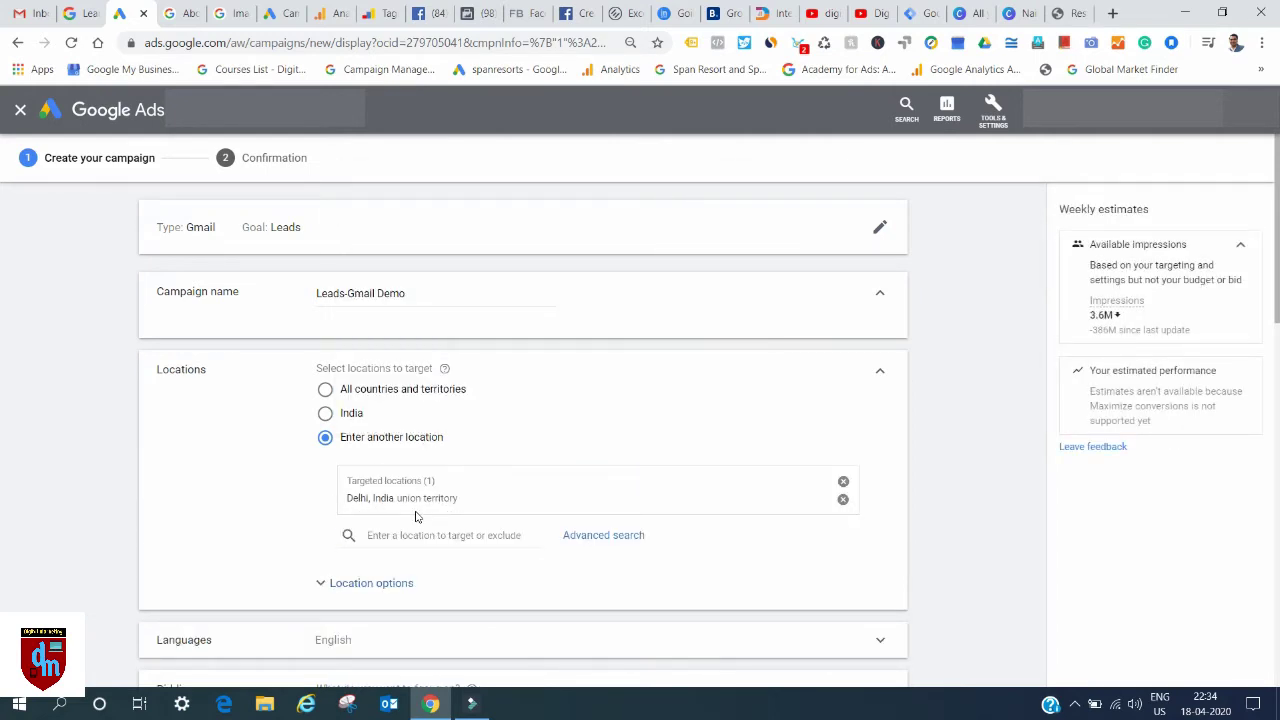
left_click(607, 536)
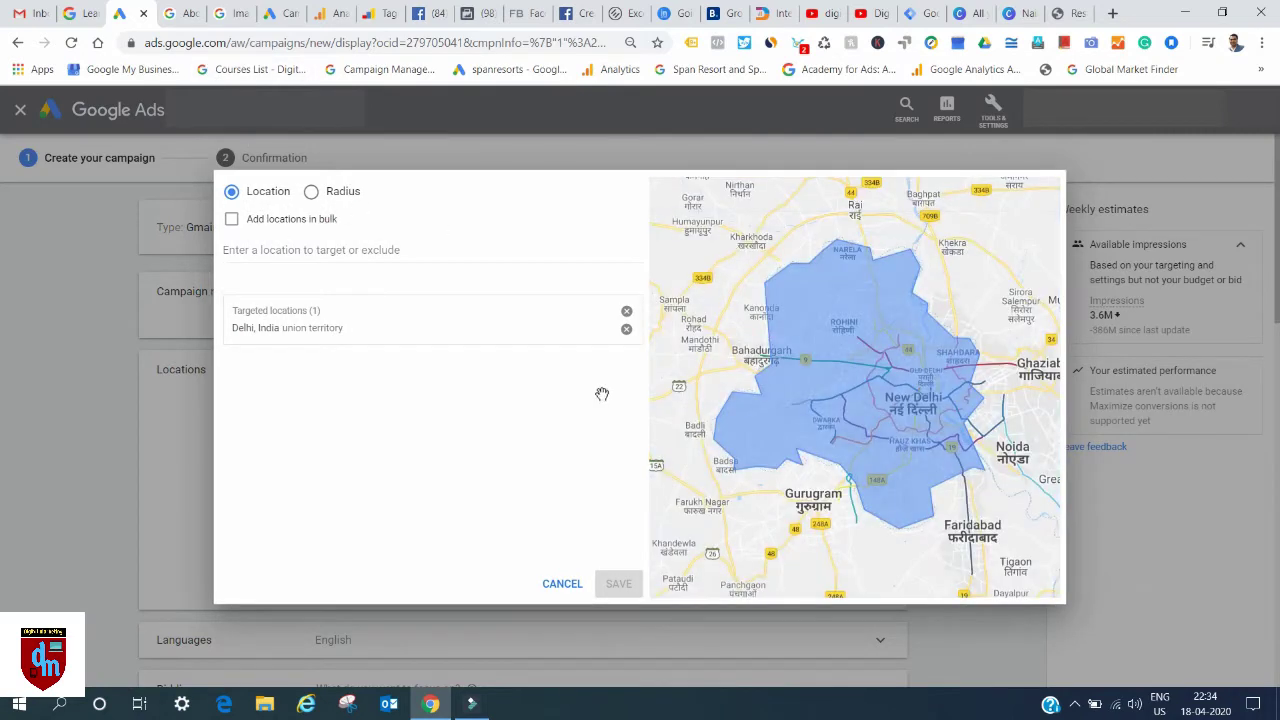
left_click(562, 583)
Set the location targeting option to people in or regularly in the targeted locations.
scroll(345, 450, "down", 1)
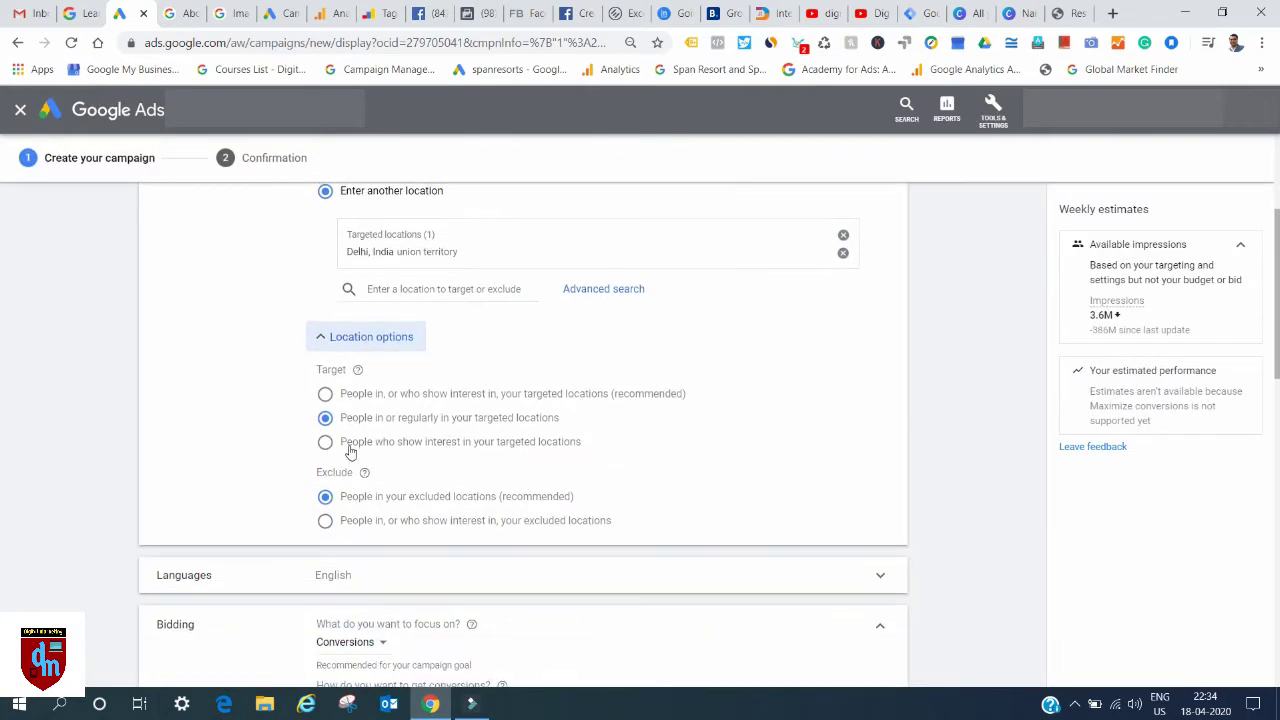
left_click(325, 418)
left_click(348, 336)
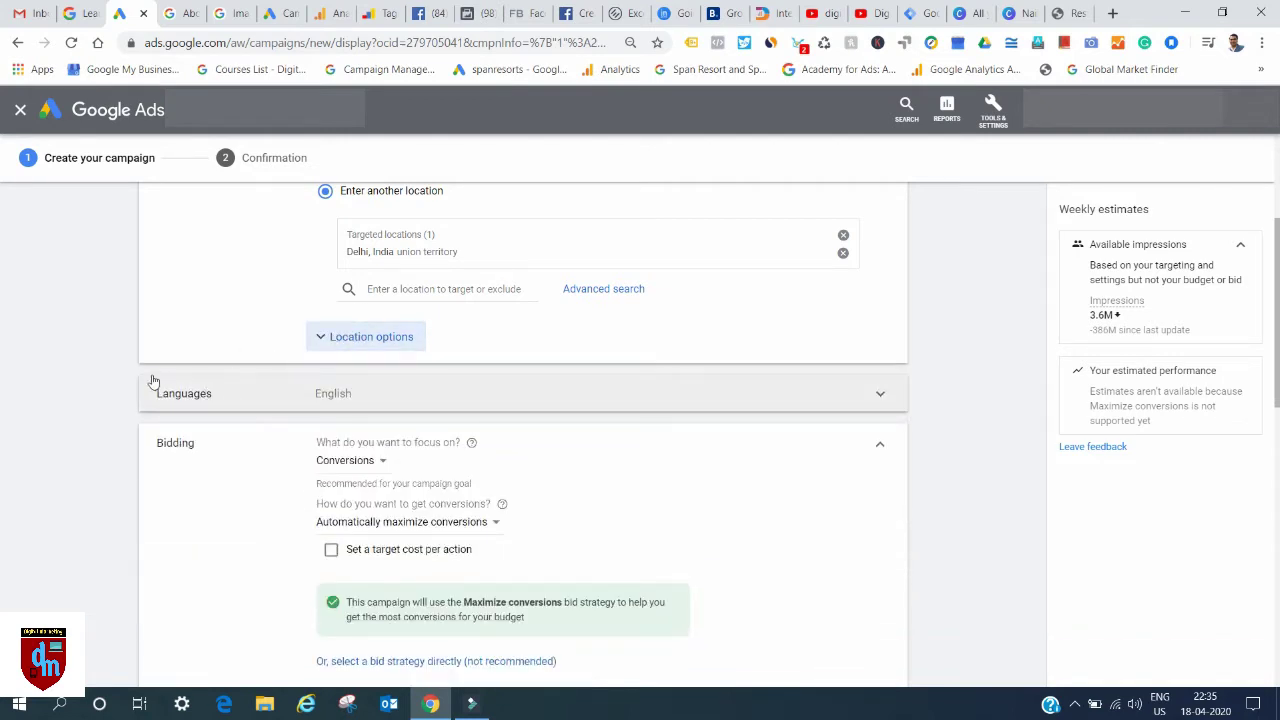
Review the language settings and select Manual CPC directly as the campaign's bid strategy.
left_click(391, 388)
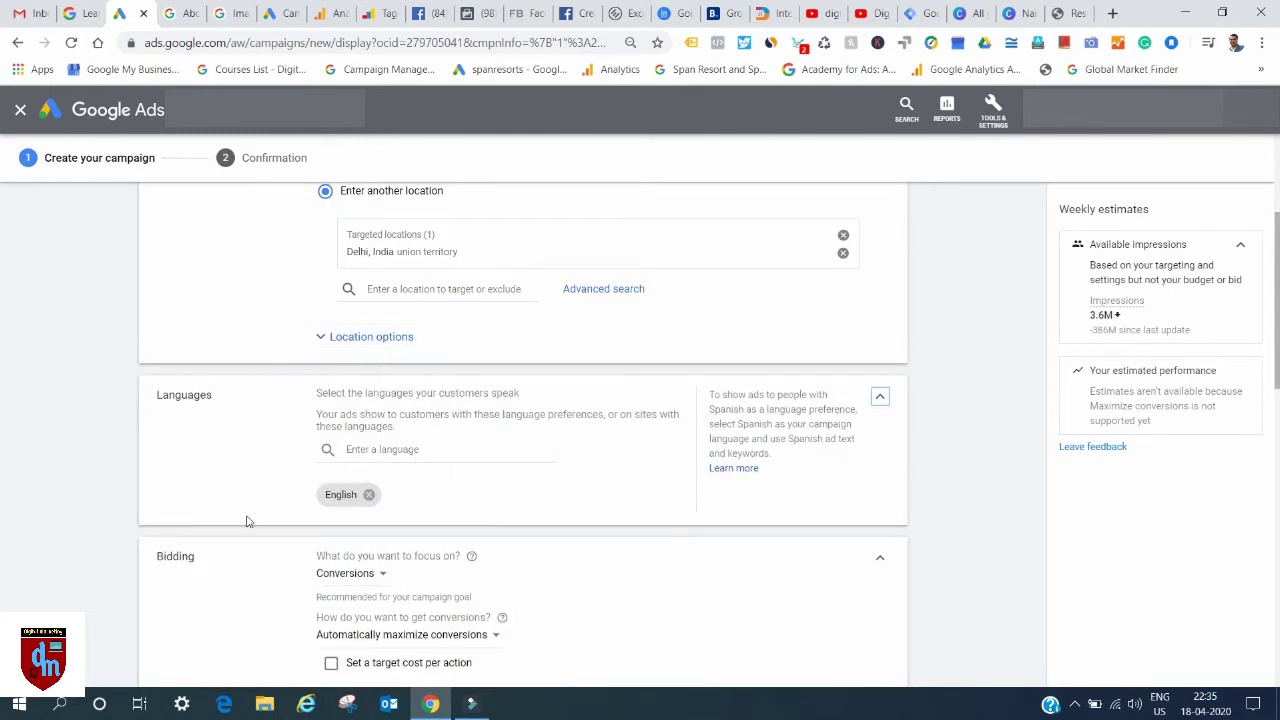
scroll(246, 520, "down", 2)
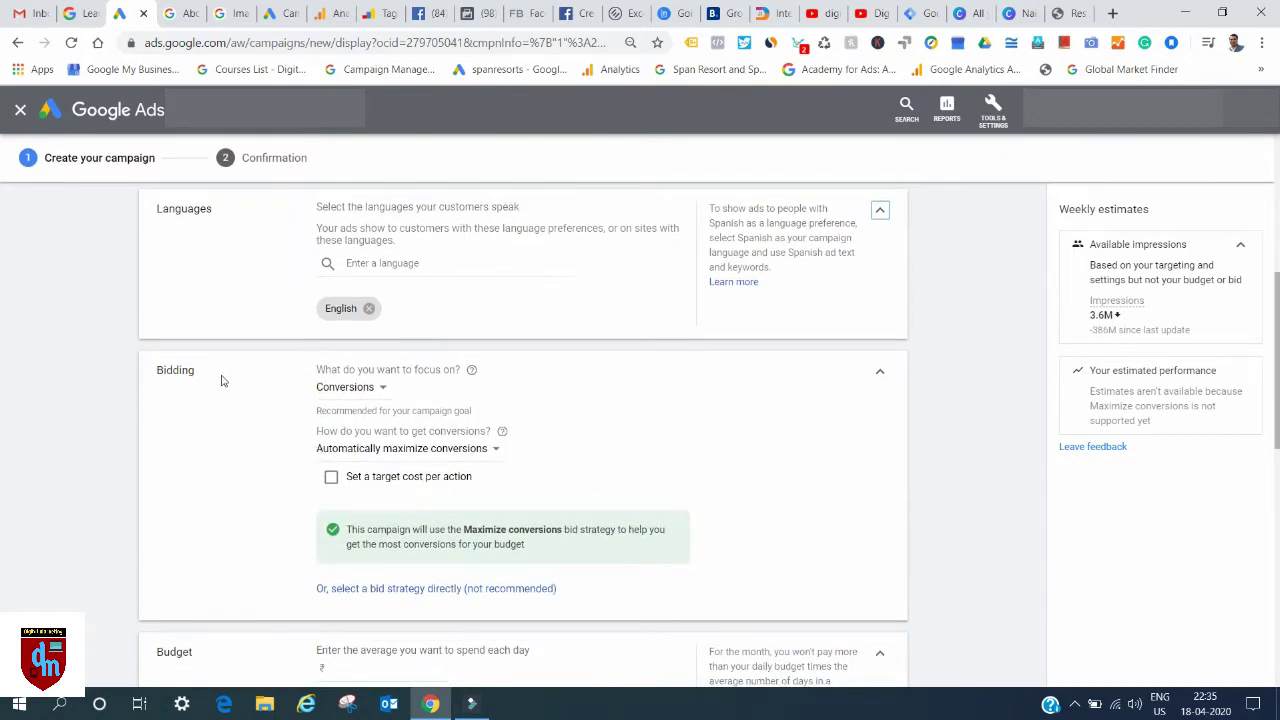
scroll(221, 479, "down", 1)
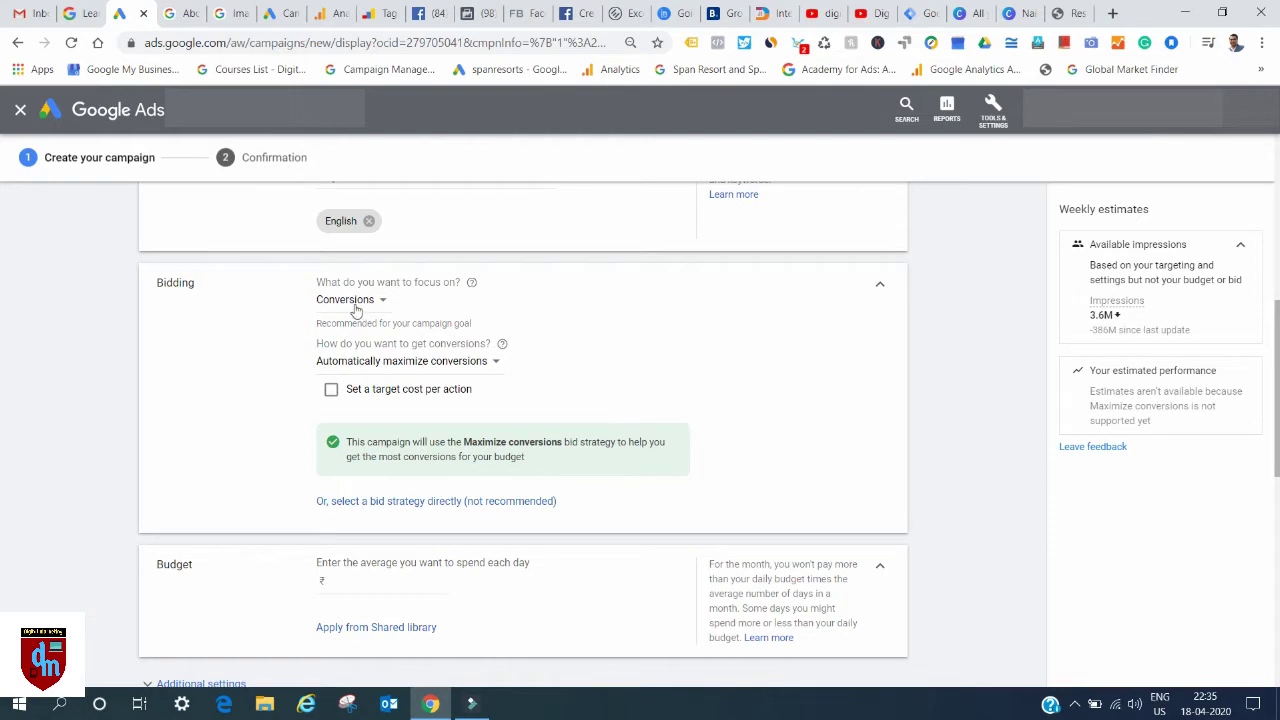
left_click(383, 503)
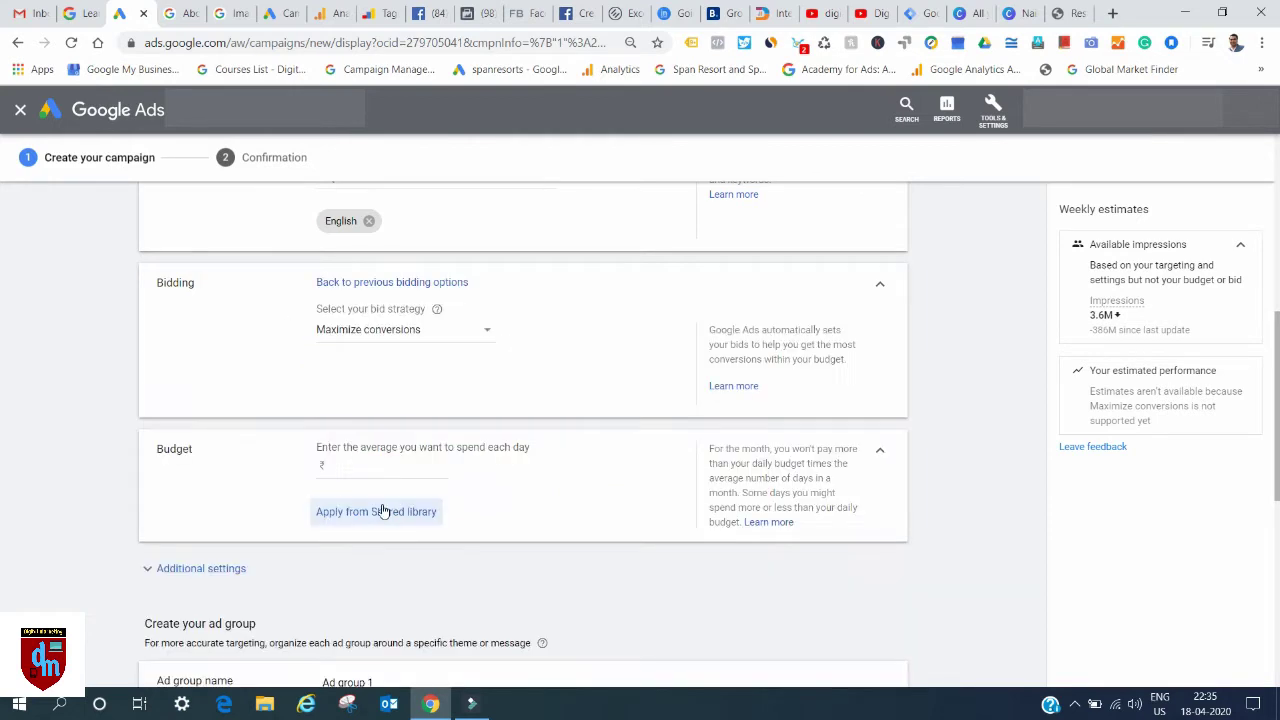
left_click(368, 332)
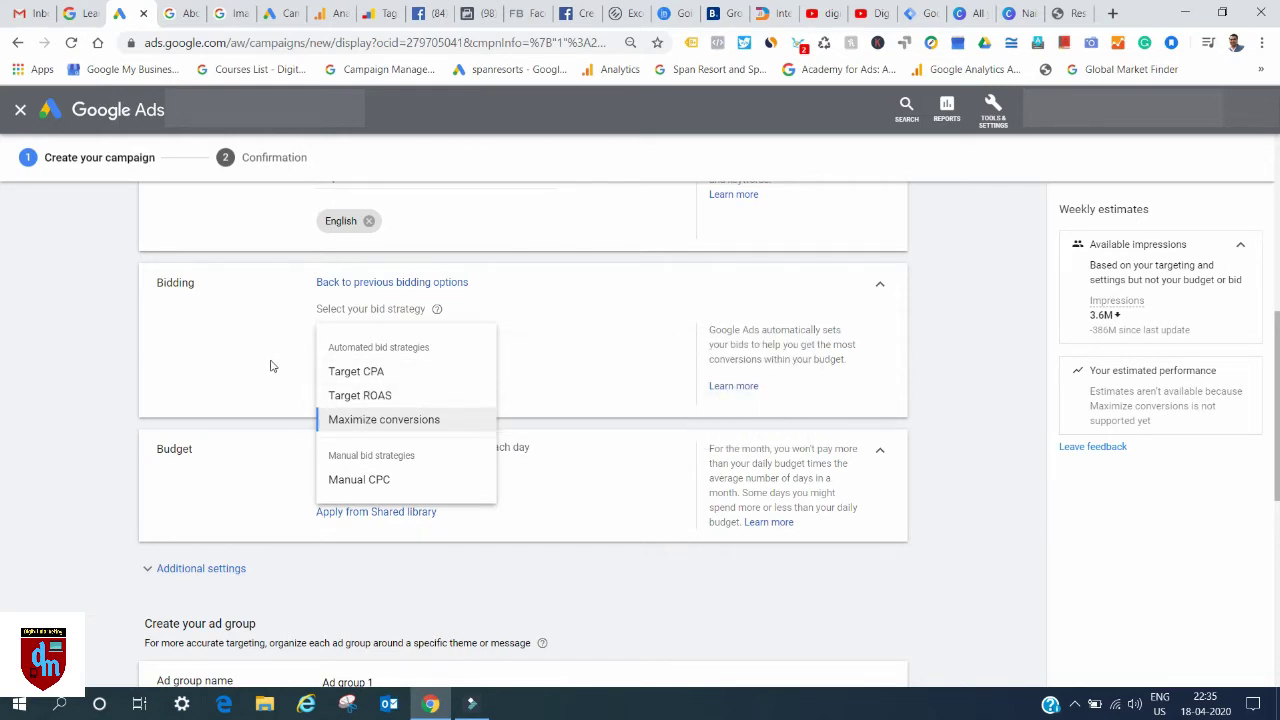
left_click(360, 480)
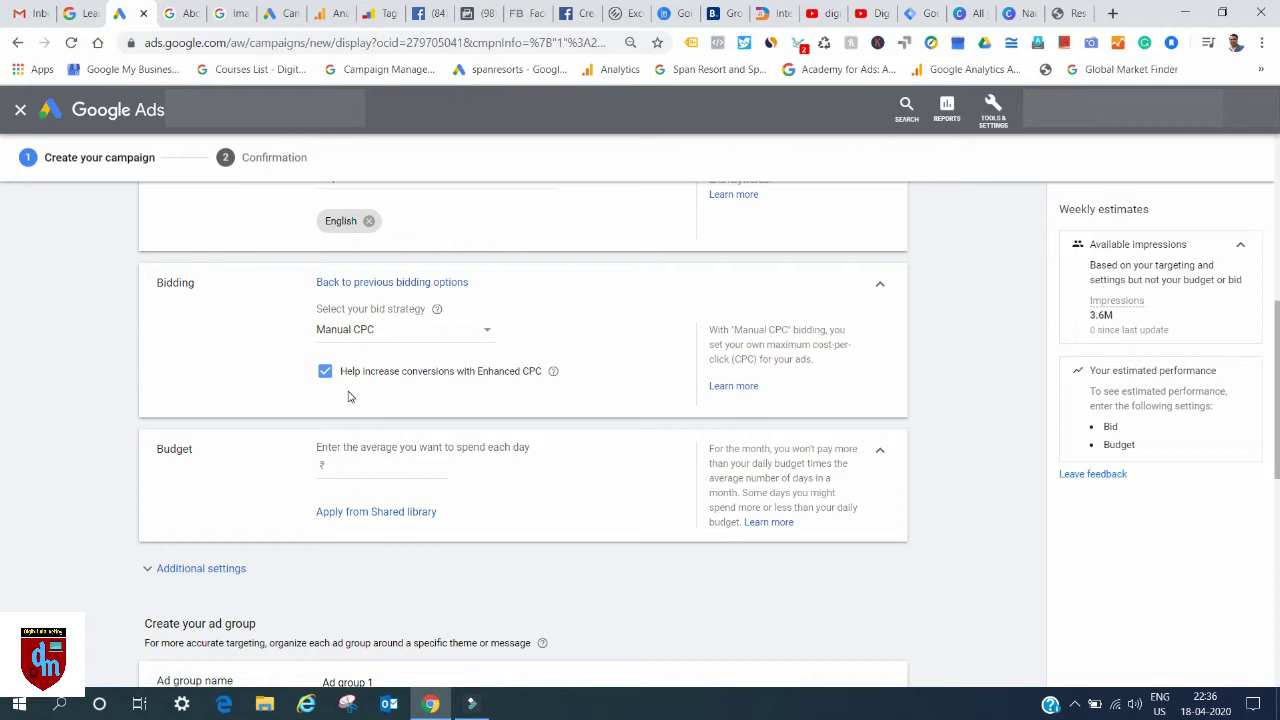
Set the average daily budget to ₹100 and expand the additional settings to show the ad rotation options.
scroll(349, 397, "down", 1)
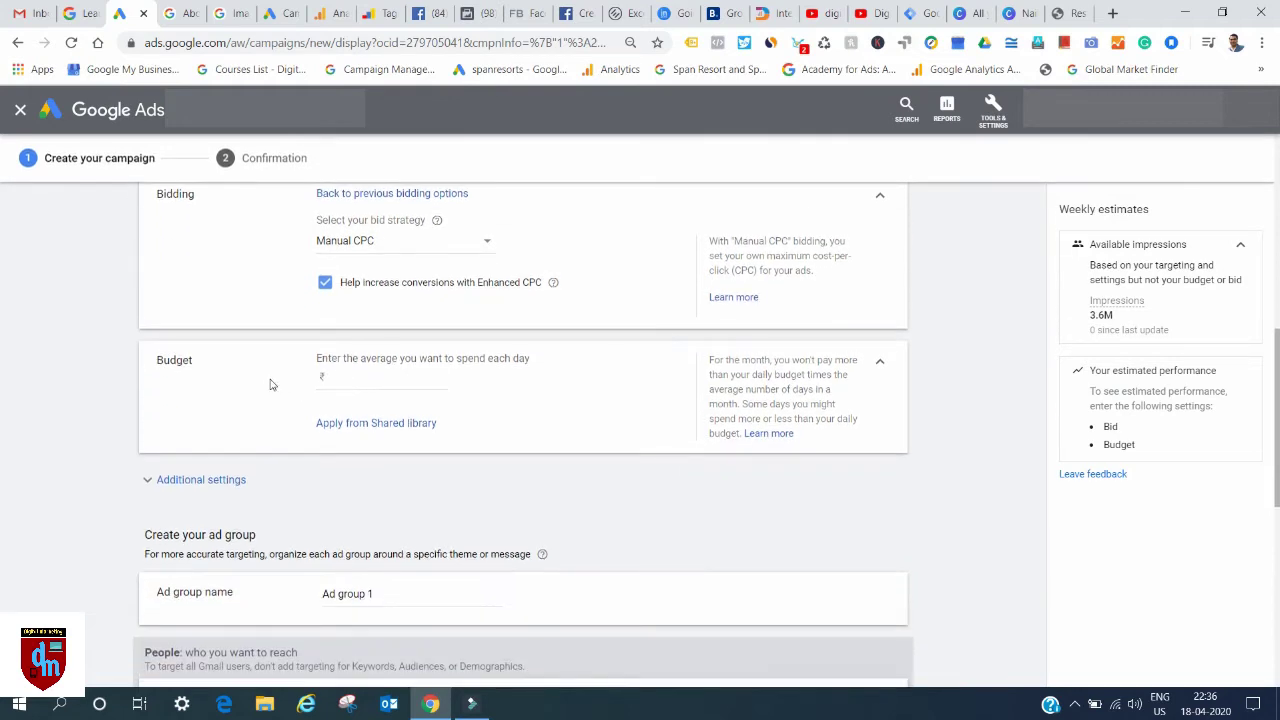
left_click(357, 380)
type("100")
scroll(190, 304, "down", 2)
left_click(190, 304)
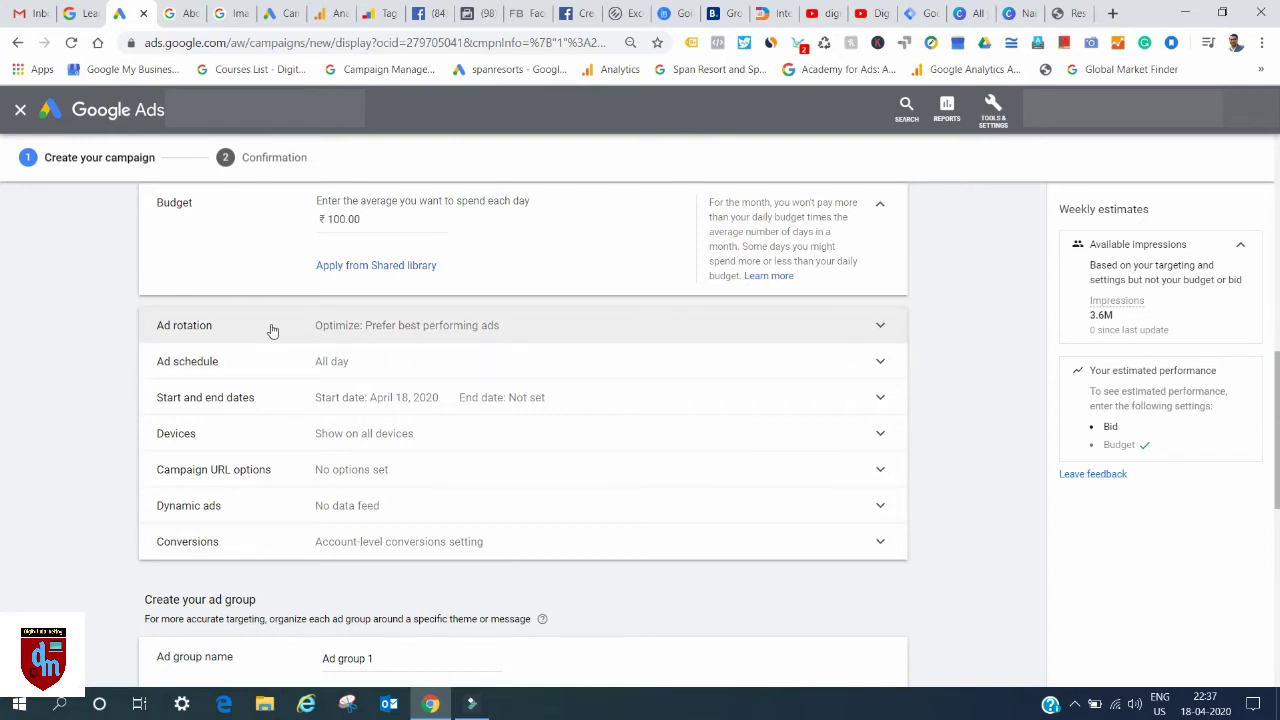
left_click(355, 330)
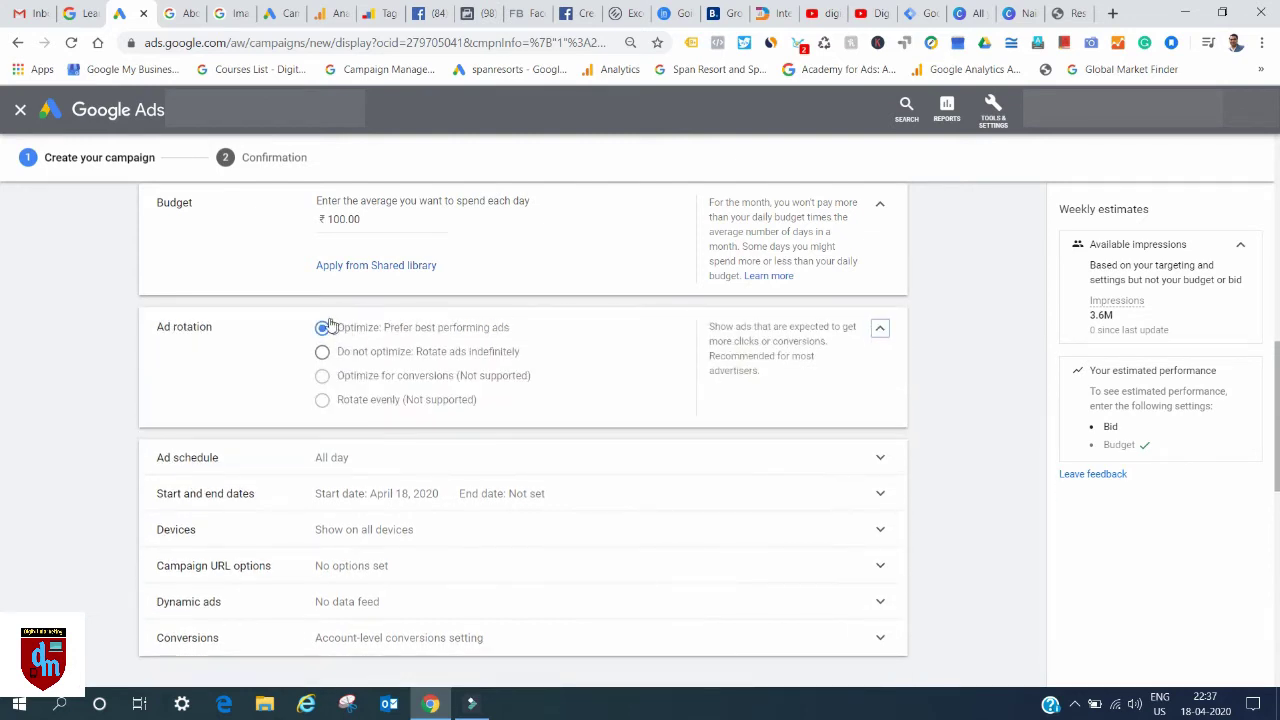
Enable a data feed for personalized dynamic ads with the business type Hotels and rentals.
scroll(258, 490, "down", 2)
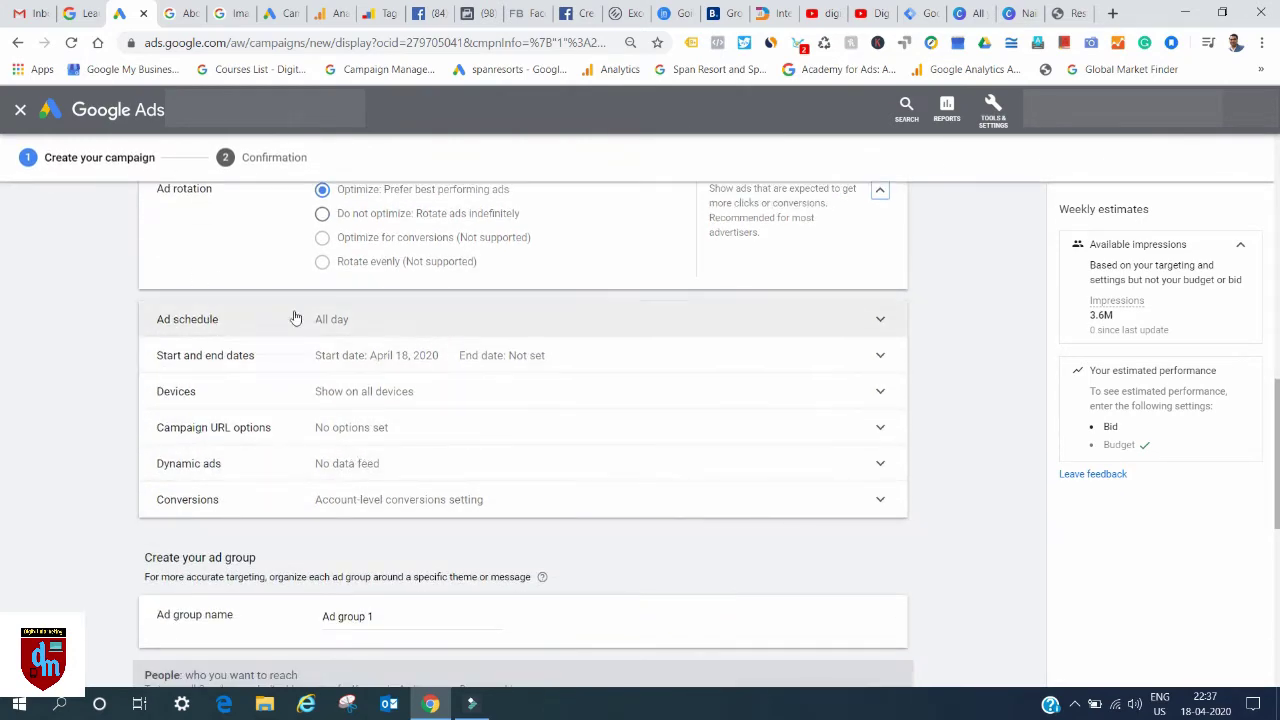
scroll(296, 380, "down", 1)
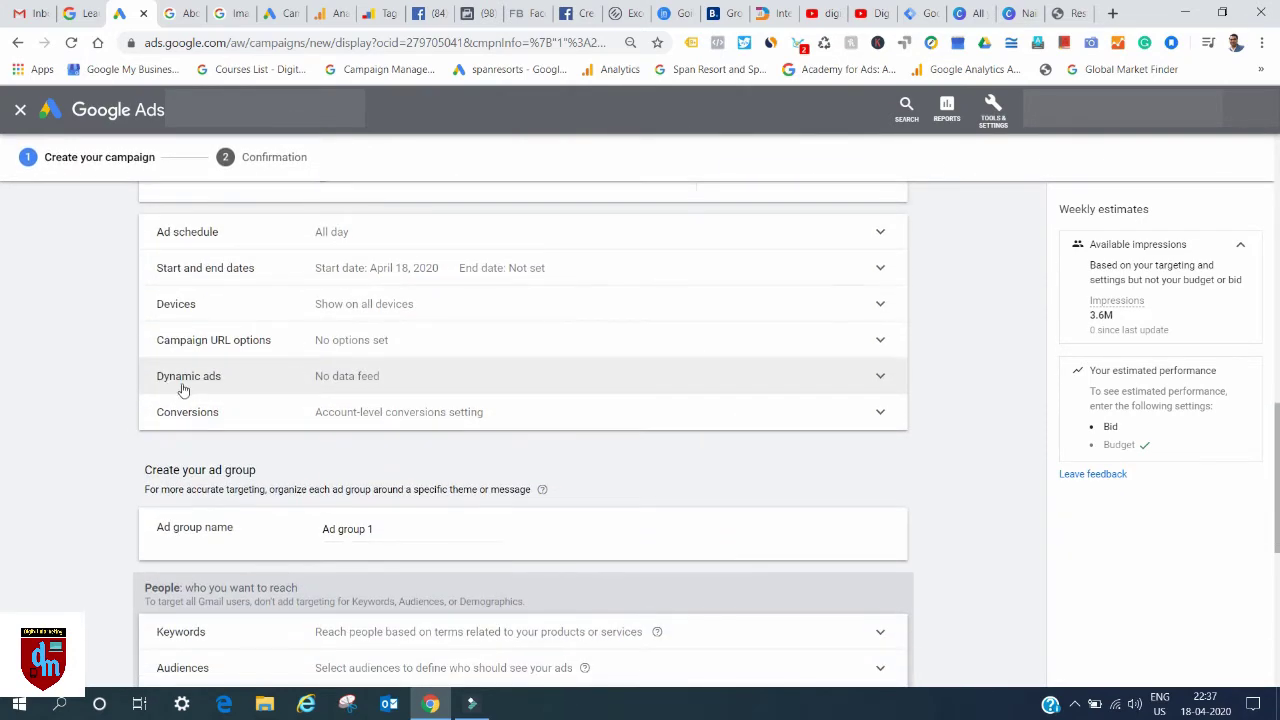
left_click(305, 381)
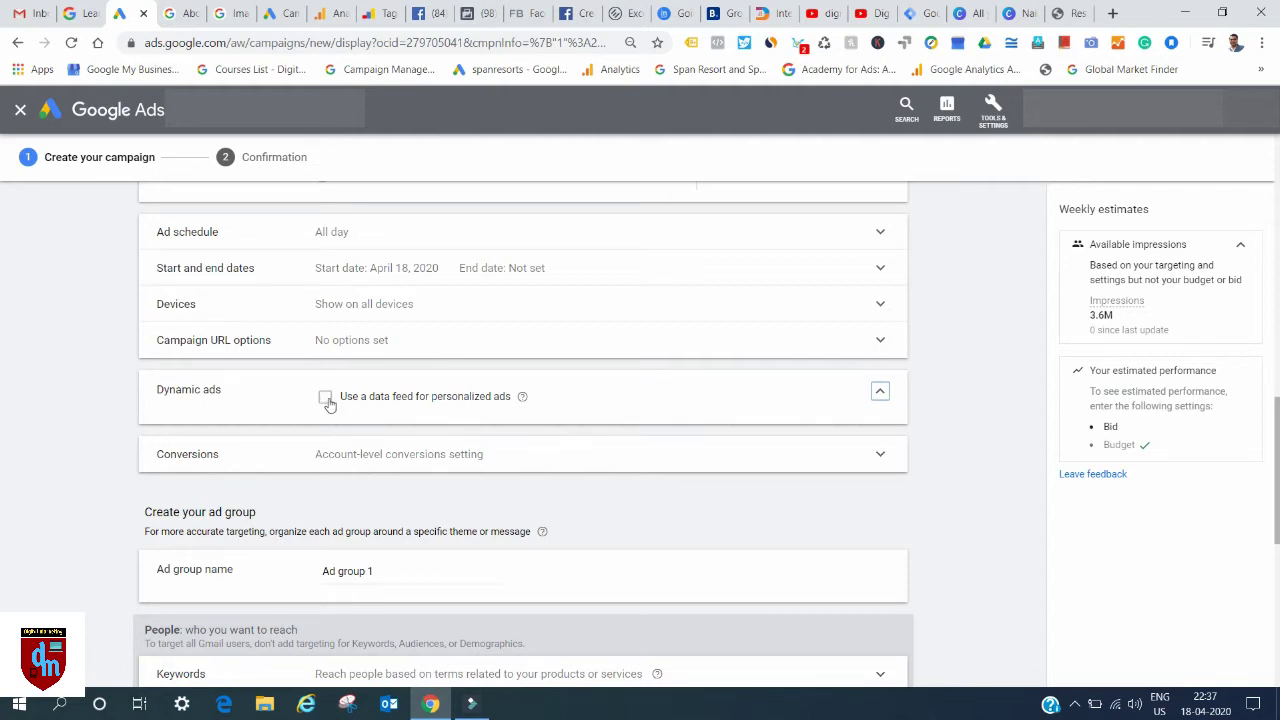
left_click(327, 400)
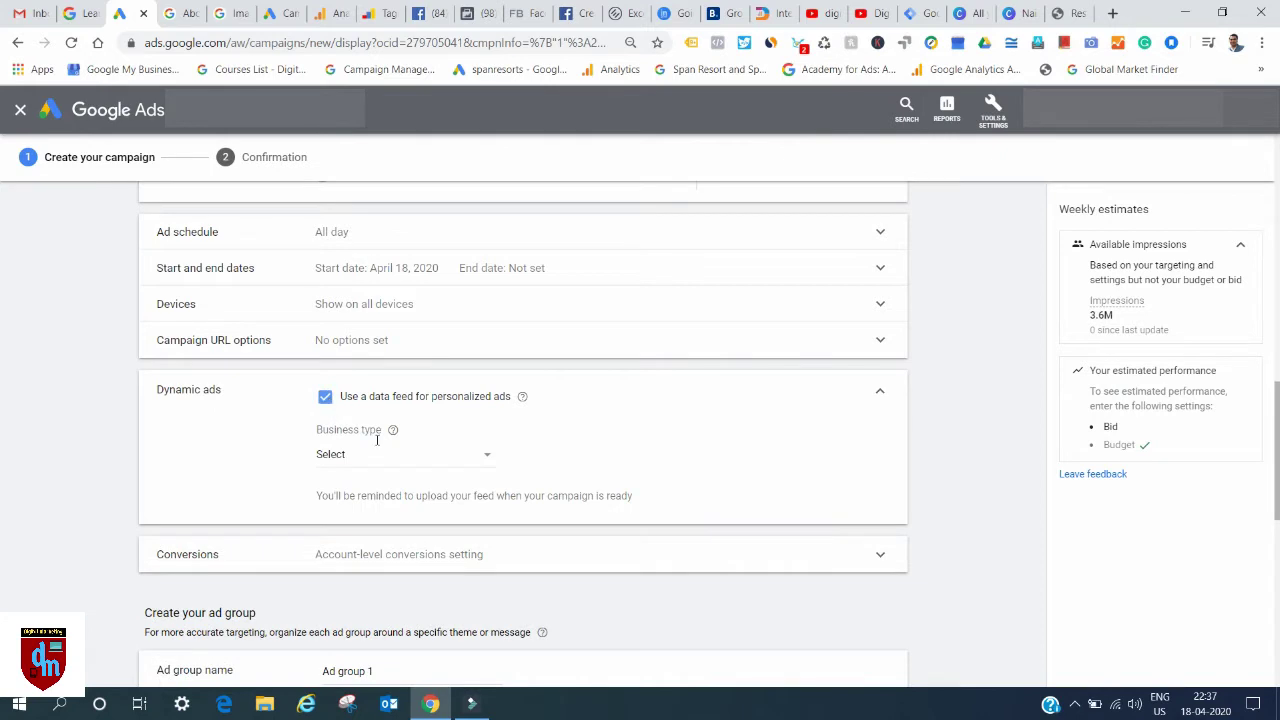
left_click(472, 456)
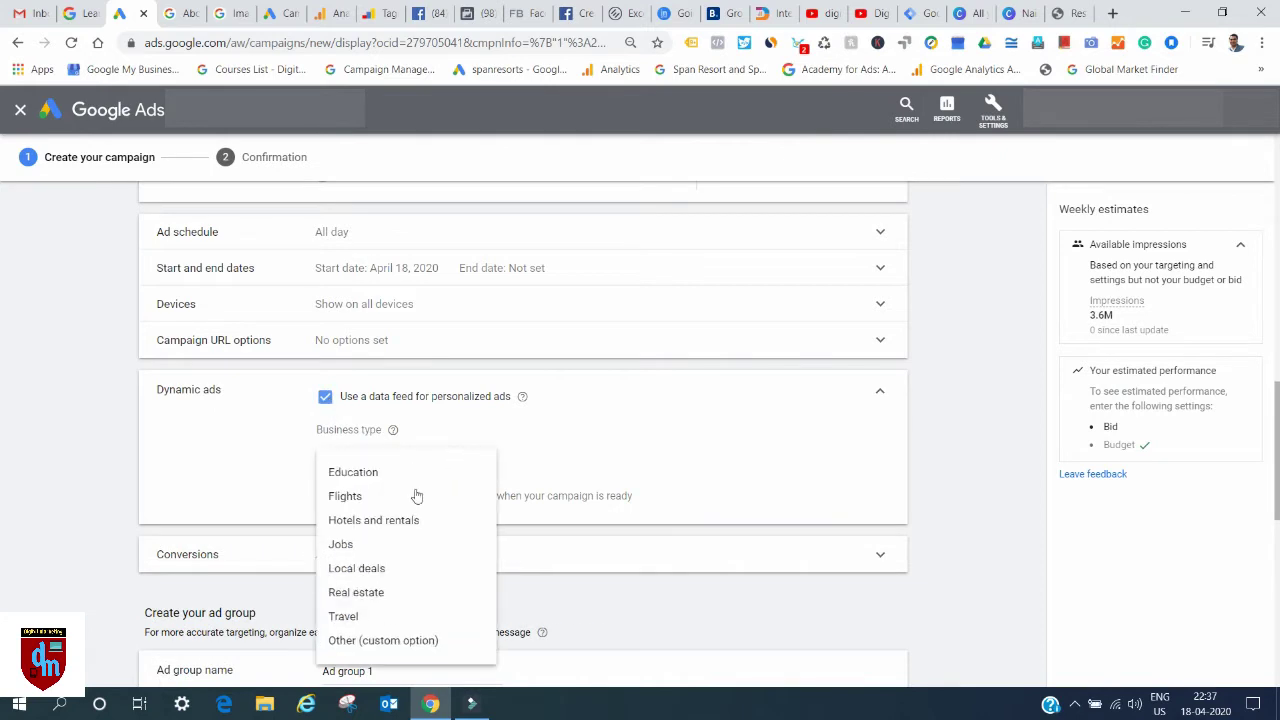
left_click(395, 524)
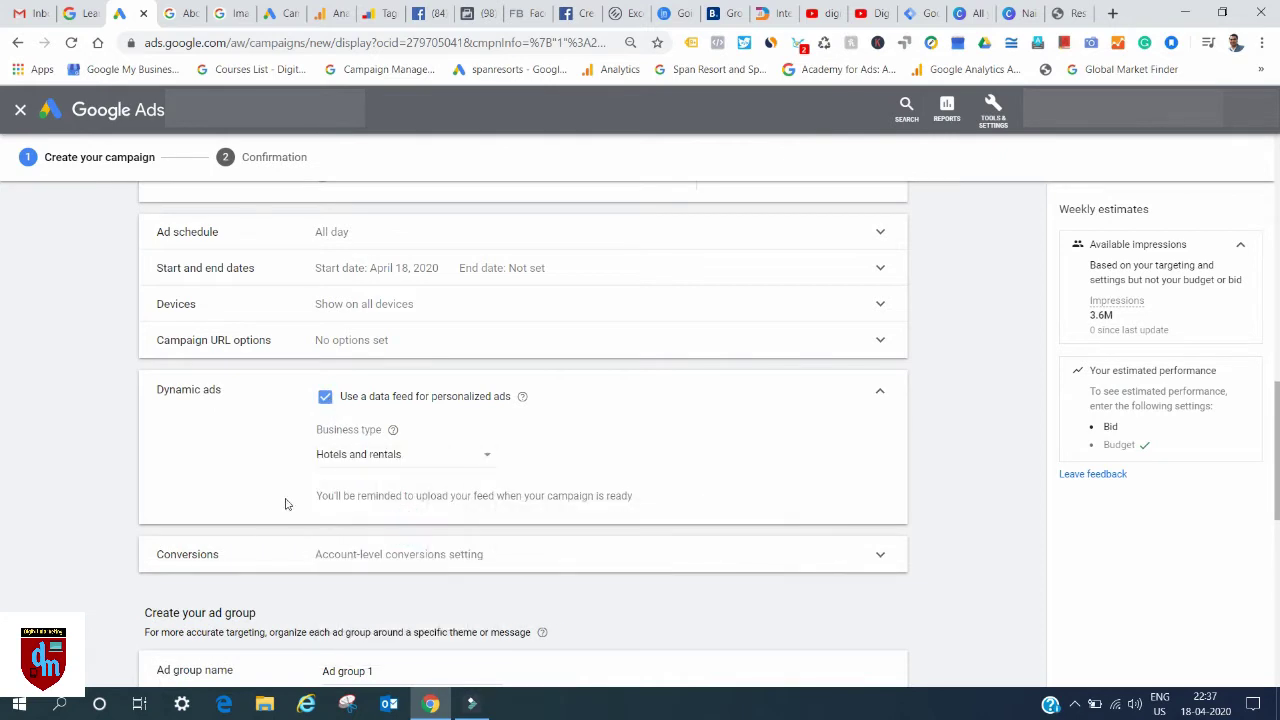
Set the conversions setting to choose conversion actions for this campaign and open the selection of actions.
scroll(255, 498, "down", 1)
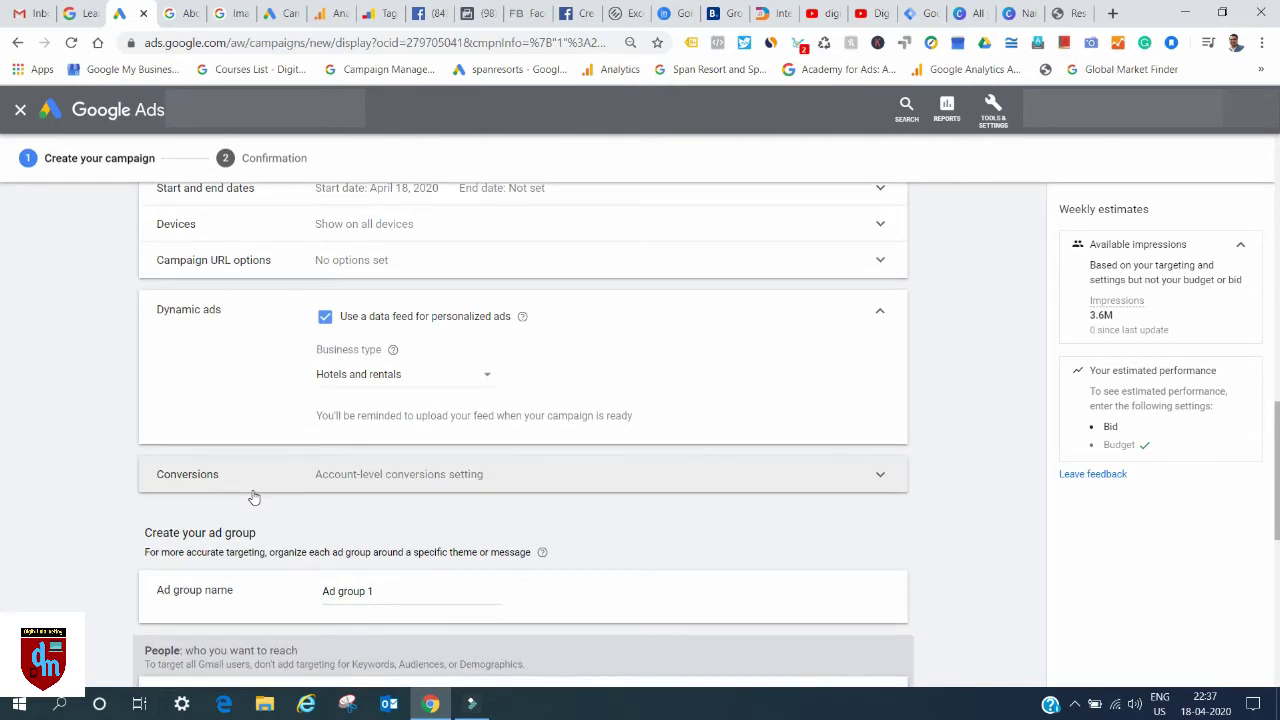
left_click(354, 483)
scroll(354, 483, "down", 1)
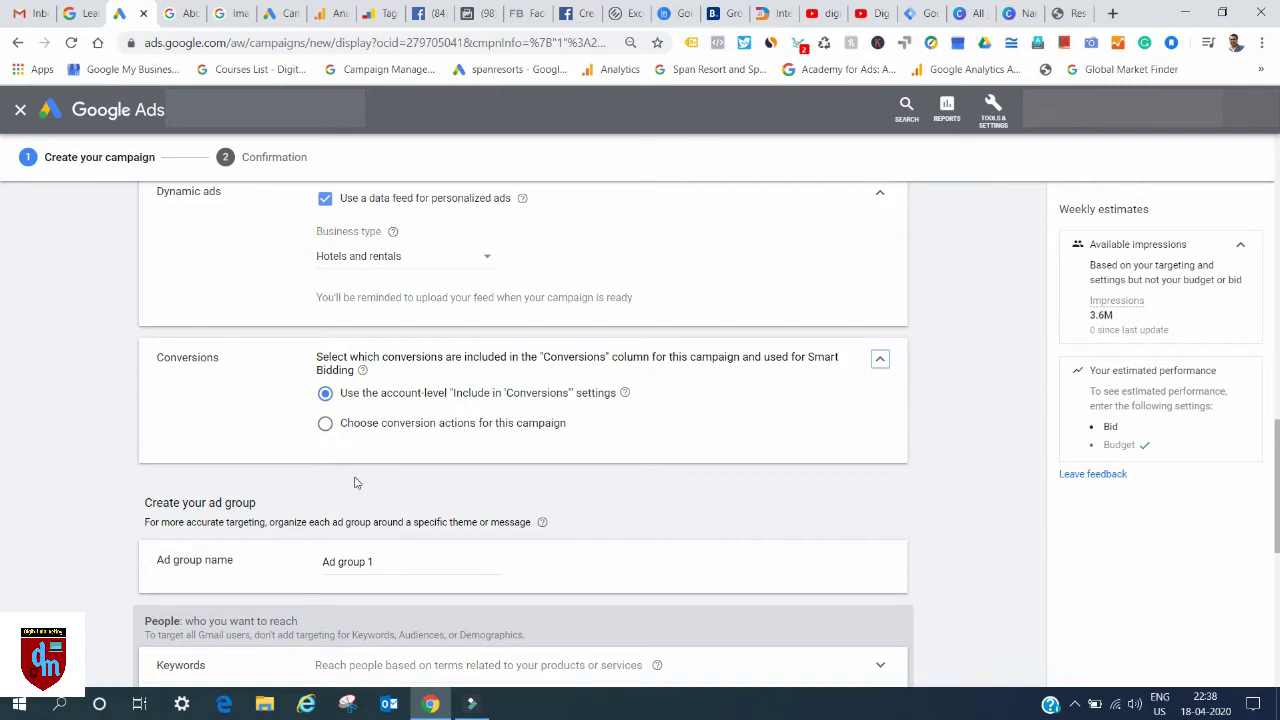
left_click(324, 424)
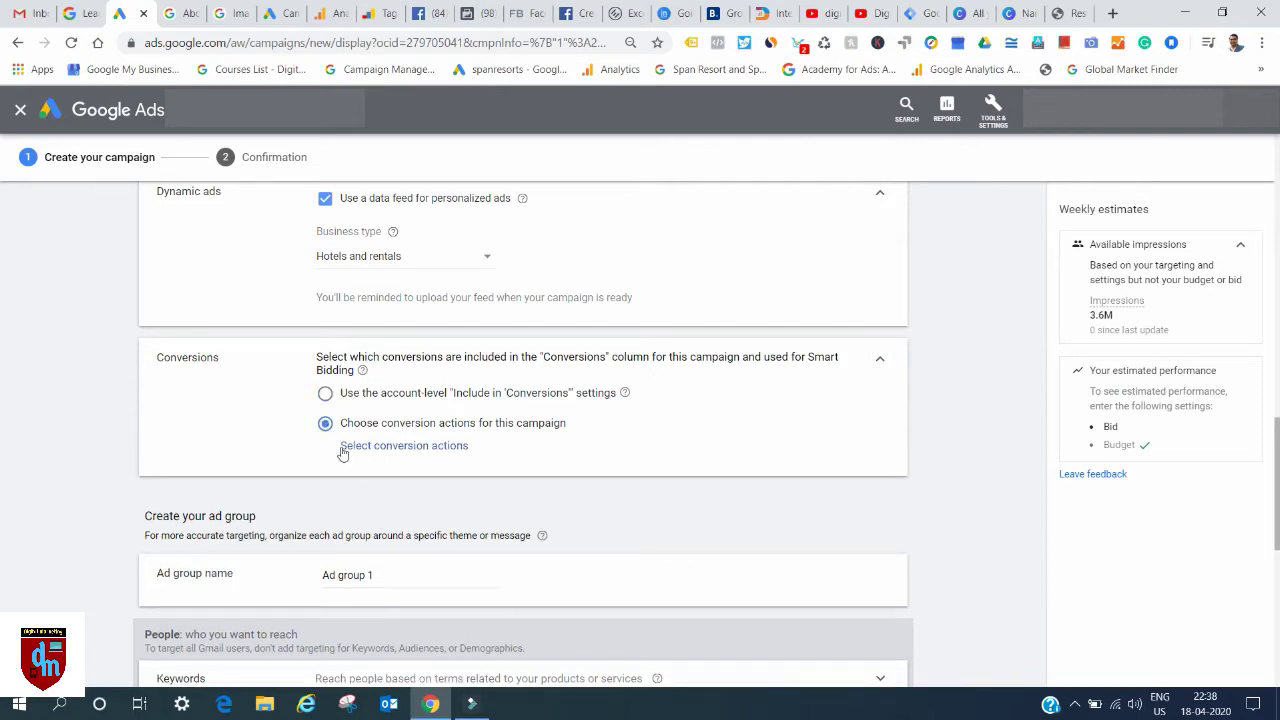
left_click(420, 446)
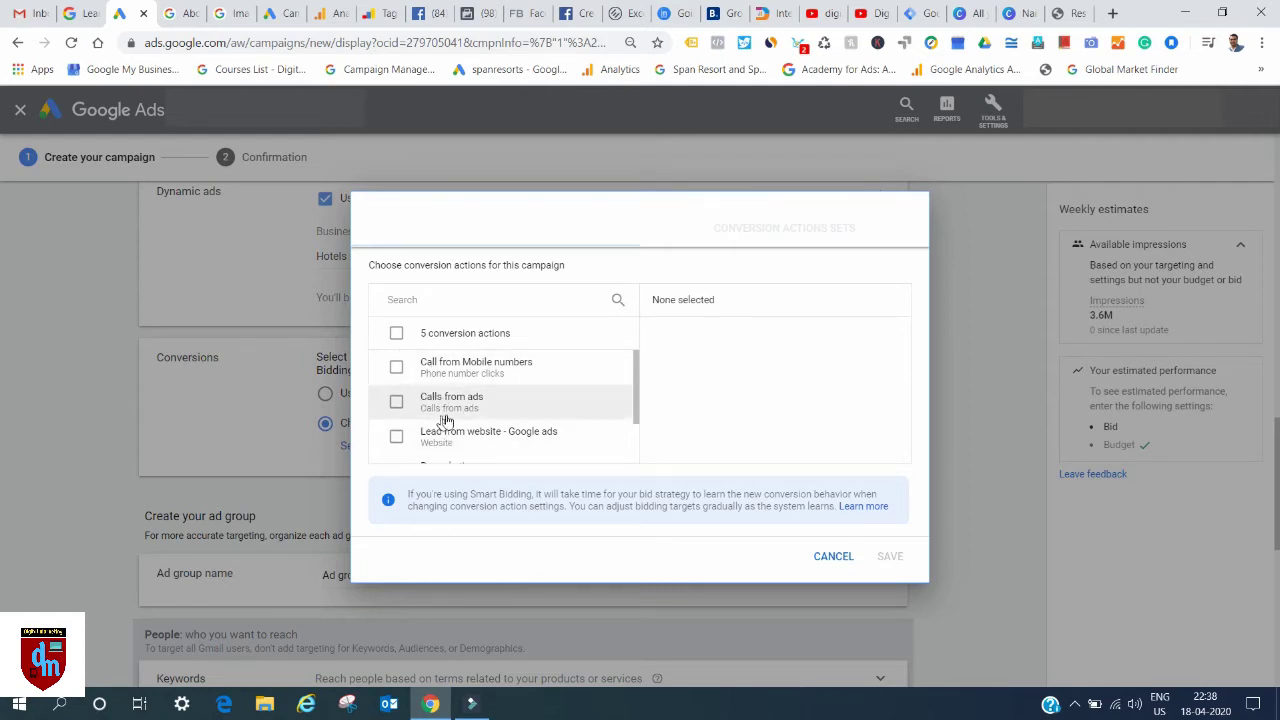
Select "Lead from website - Google ads" as the campaign's conversion action.
scroll(448, 424, "down", 2)
scroll(448, 426, "up", 1)
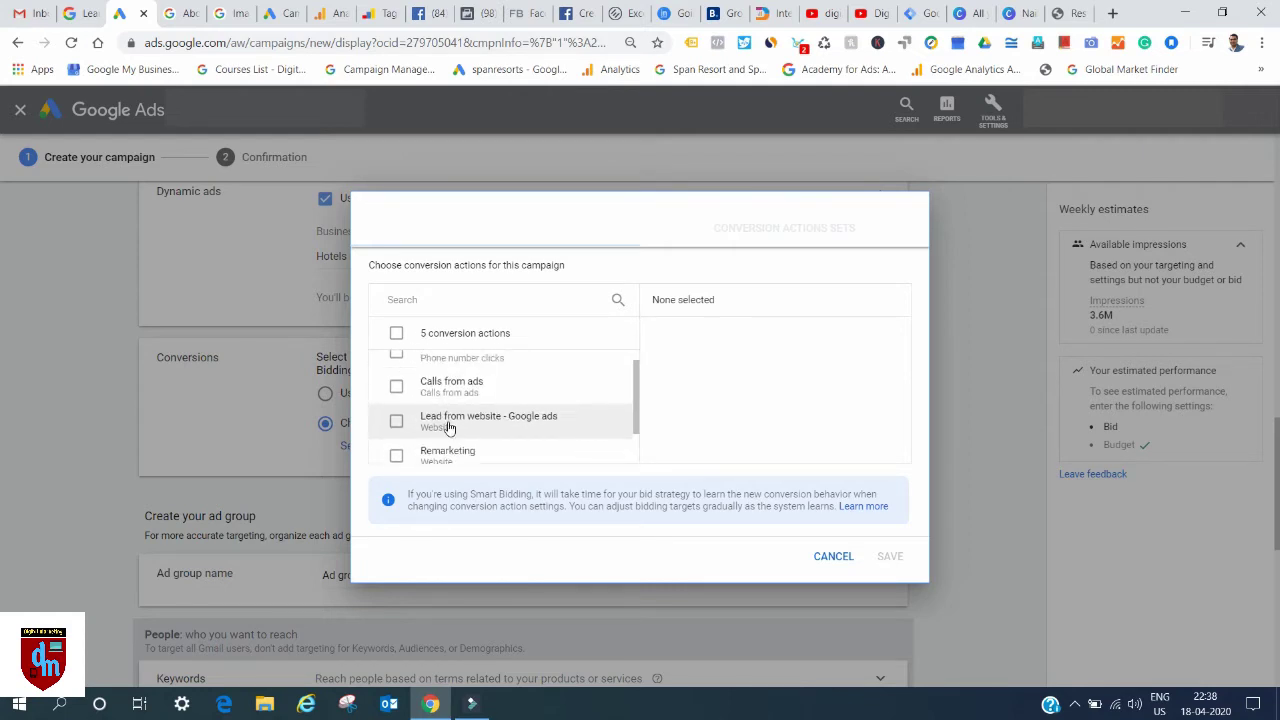
left_click(398, 424)
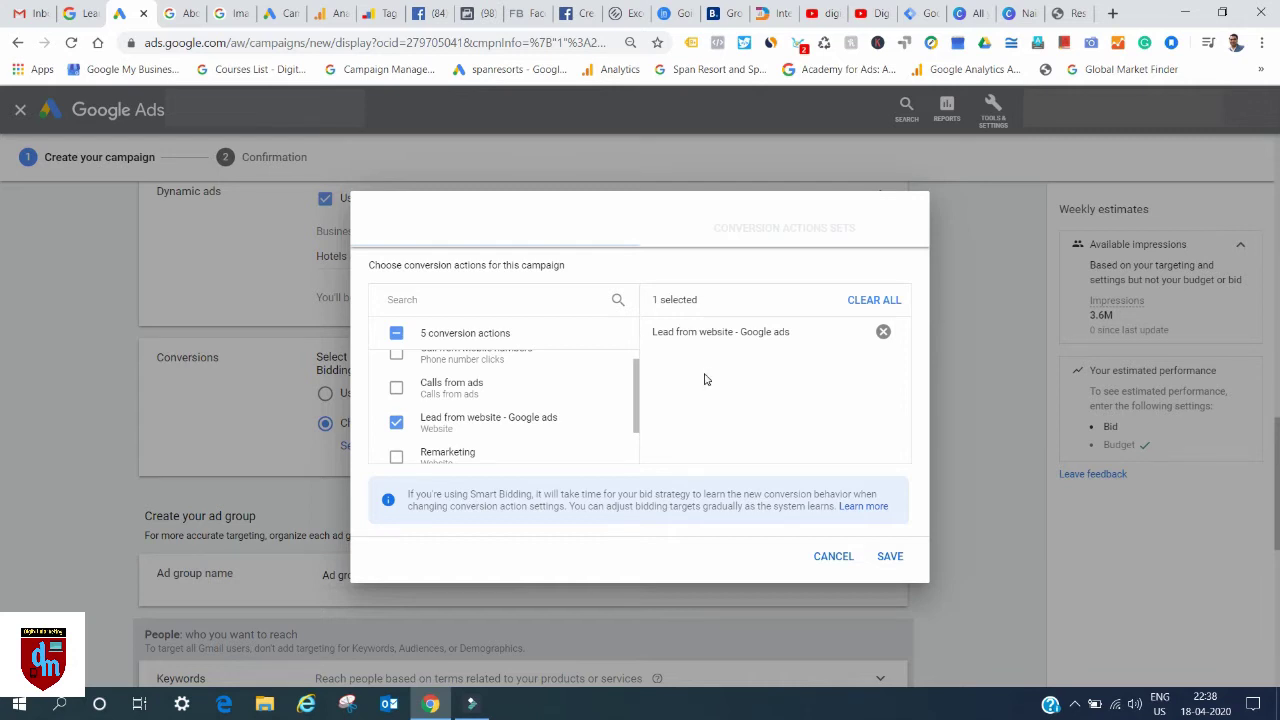
Choose the SIS conversion action set for this campaign and save the selection.
left_click(770, 238)
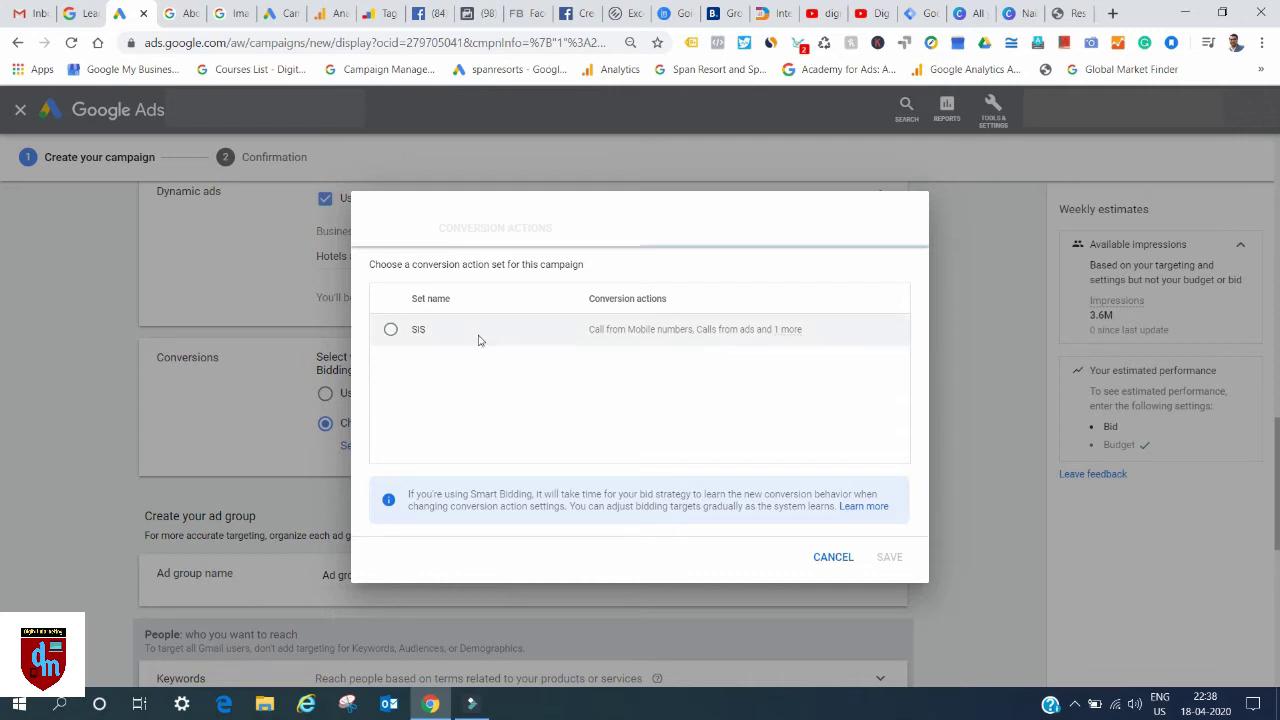
left_click(396, 338)
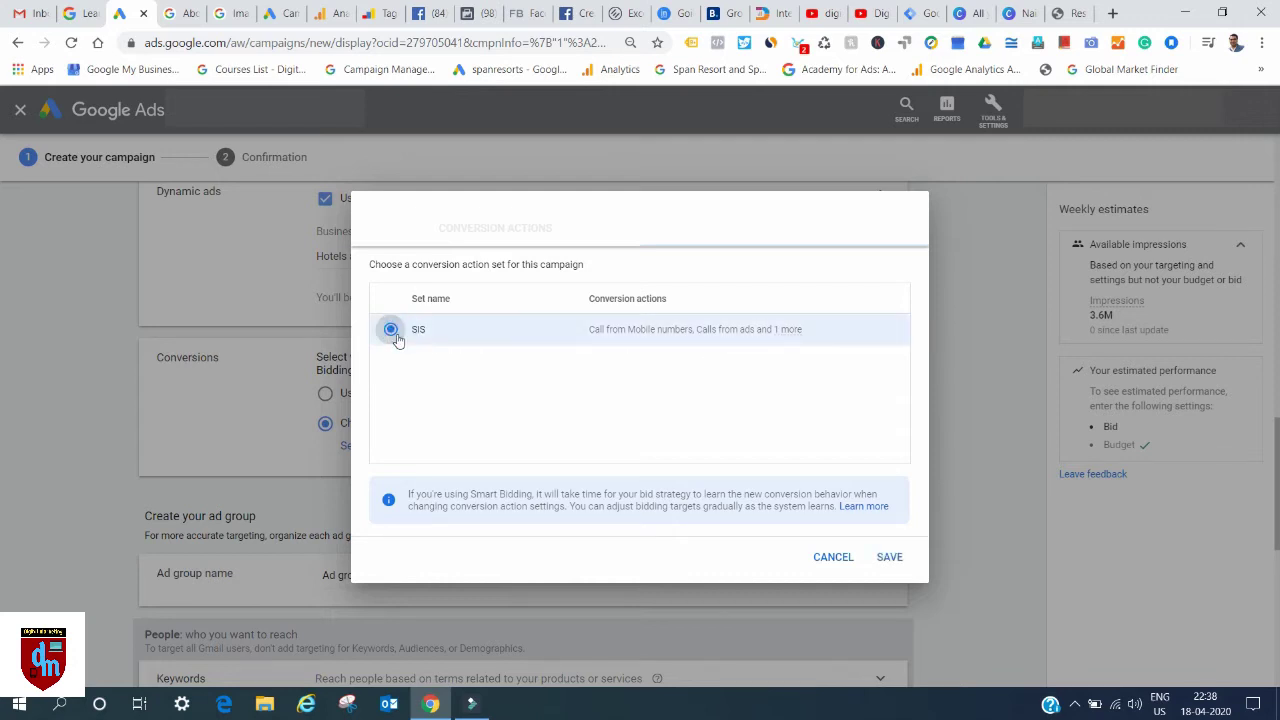
left_click(895, 560)
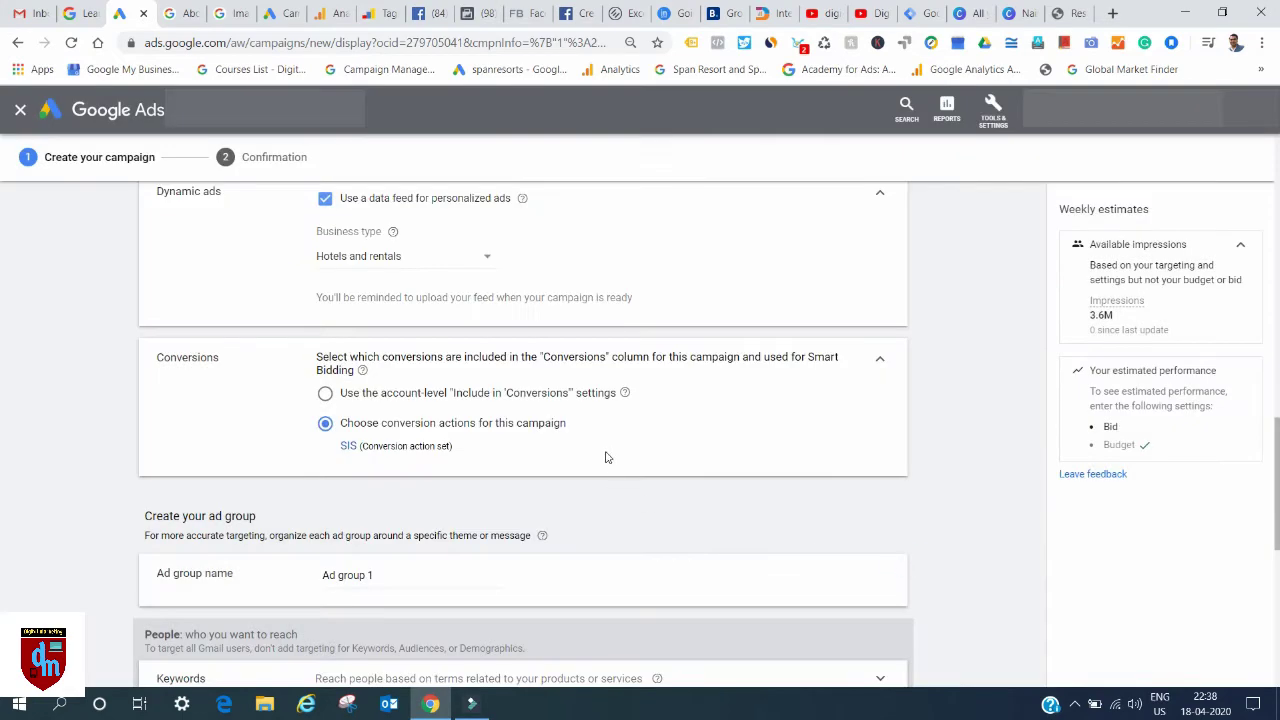
Rename the ad group as "Ad group demo".
scroll(604, 455, "down", 1)
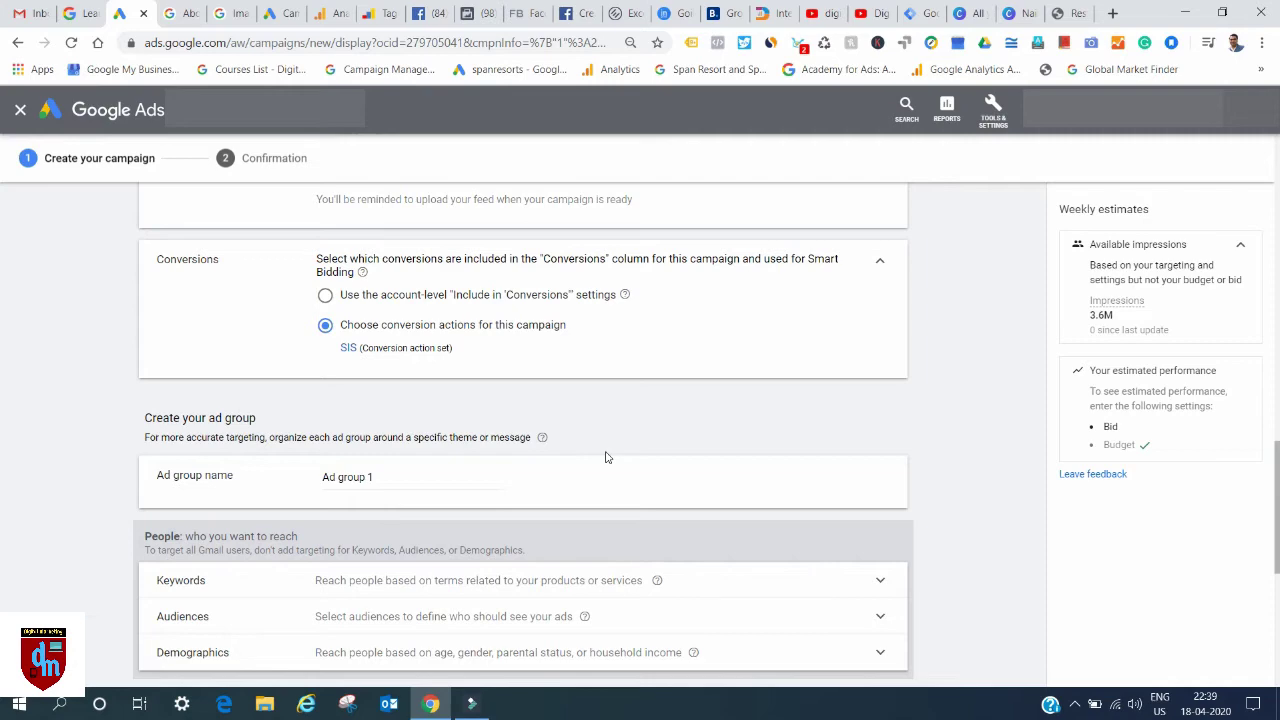
scroll(605, 457, "down", 2)
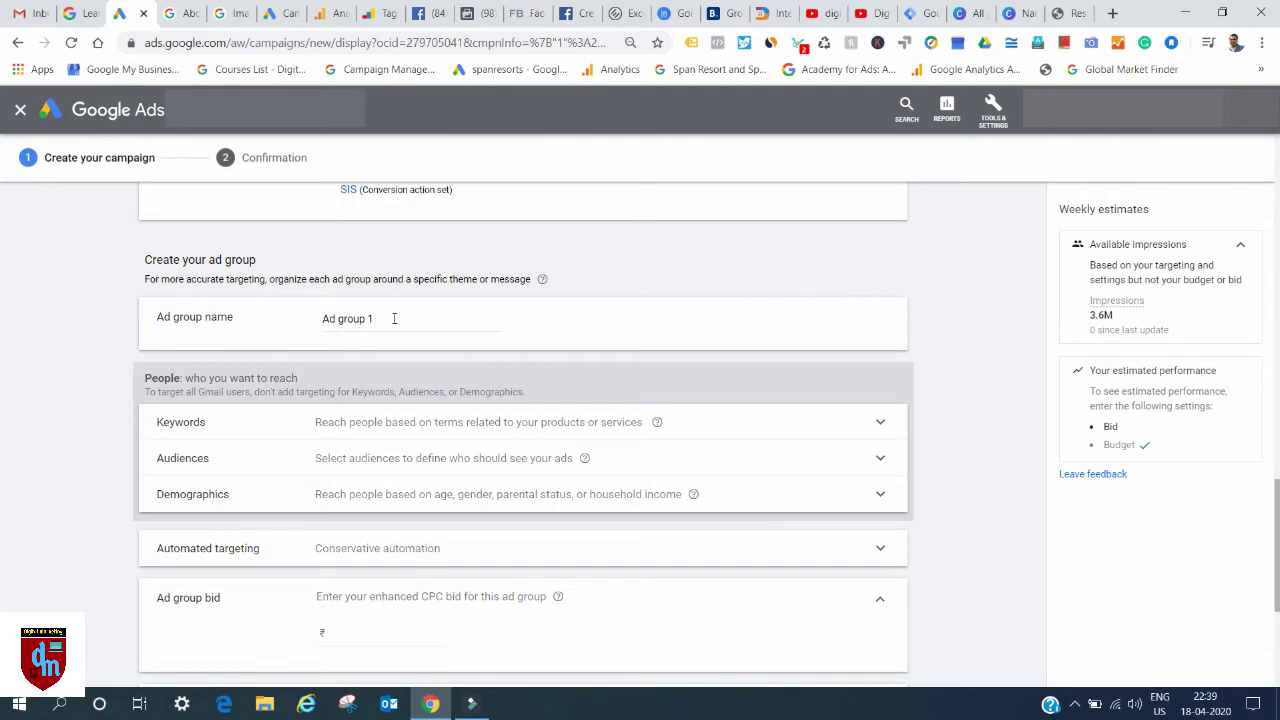
left_click(394, 318)
key("BackSpace")
type("demo")
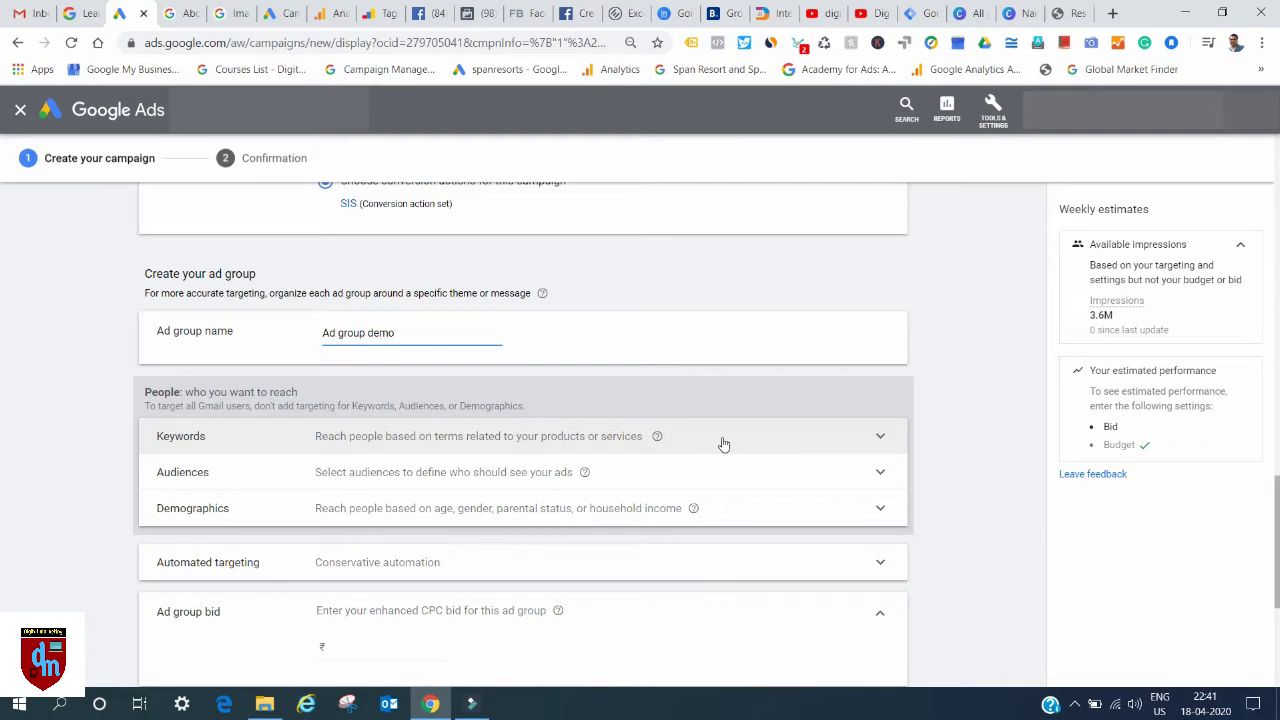
Add "hotel in manali" as a targeted keyword for the ad group and finish the keyword editing.
left_click(566, 430)
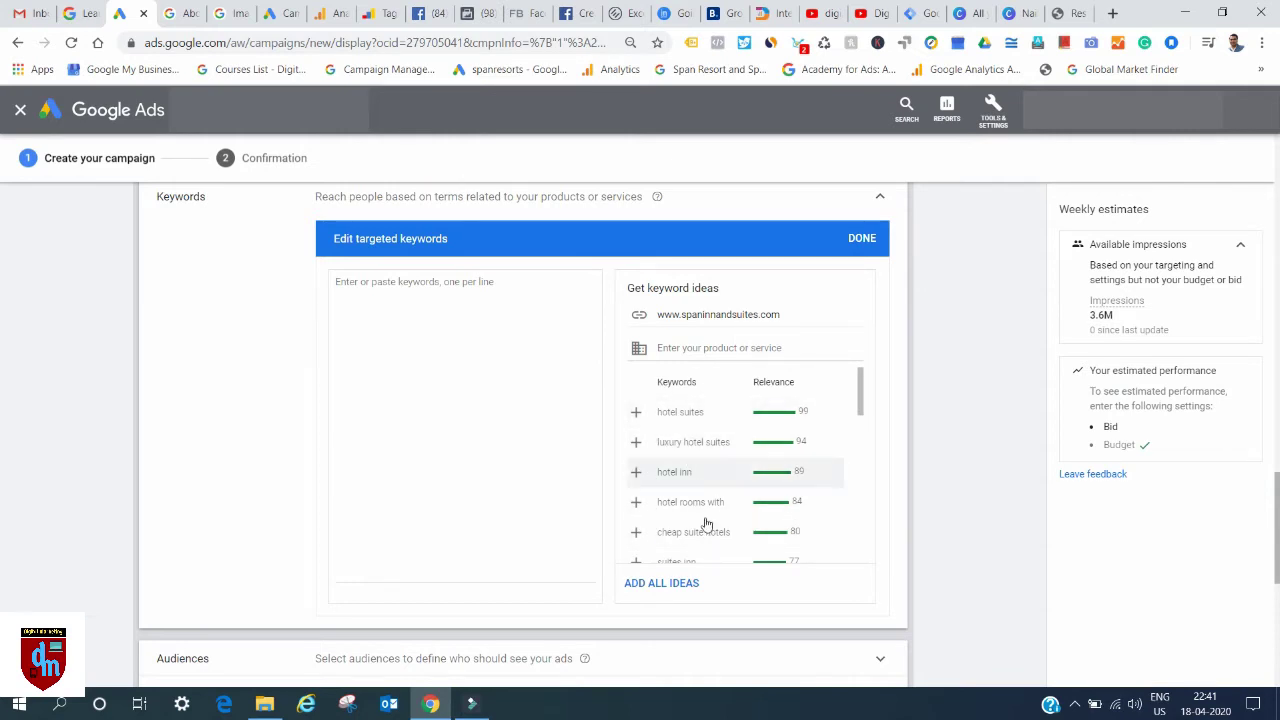
left_click(431, 390)
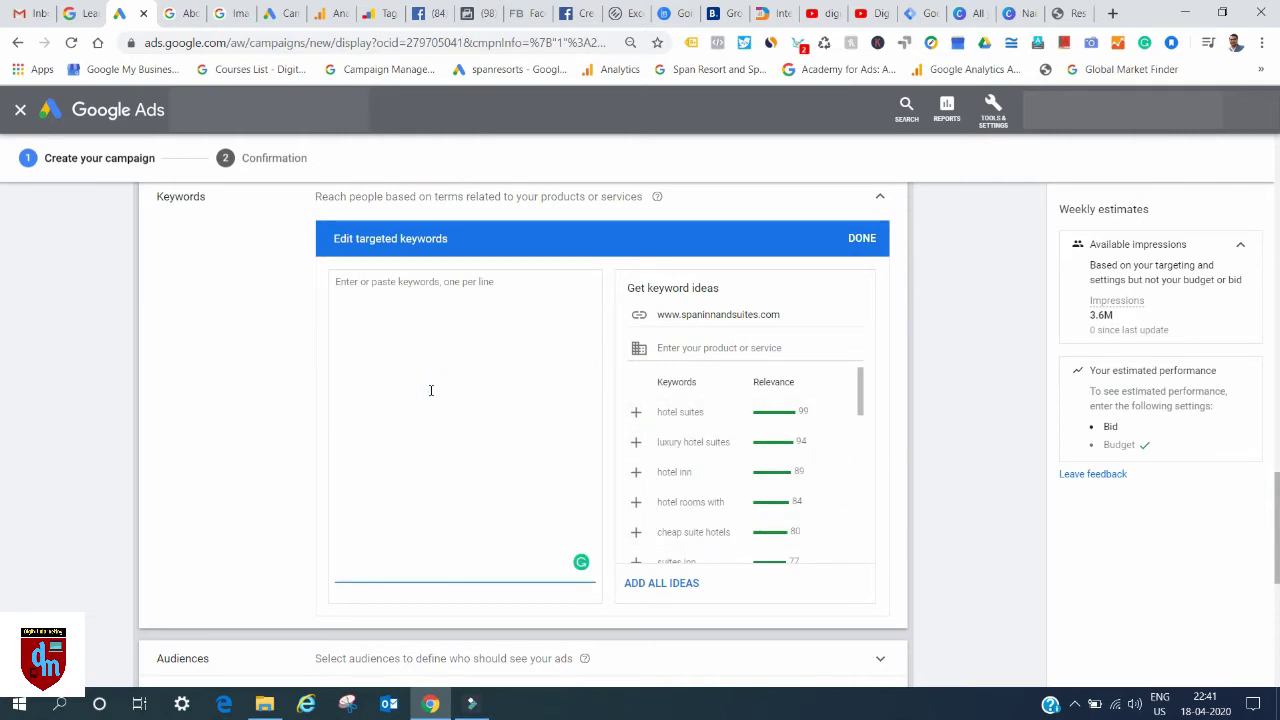
type("hotel in manali")
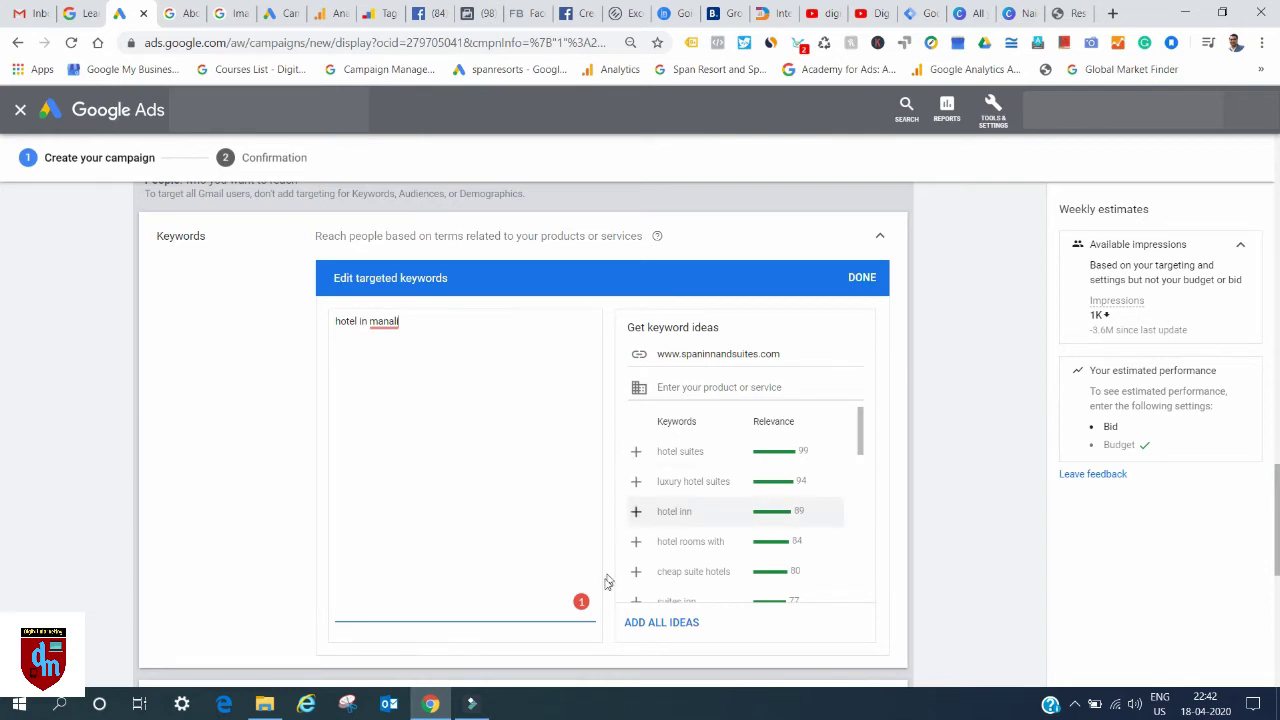
left_click(862, 277)
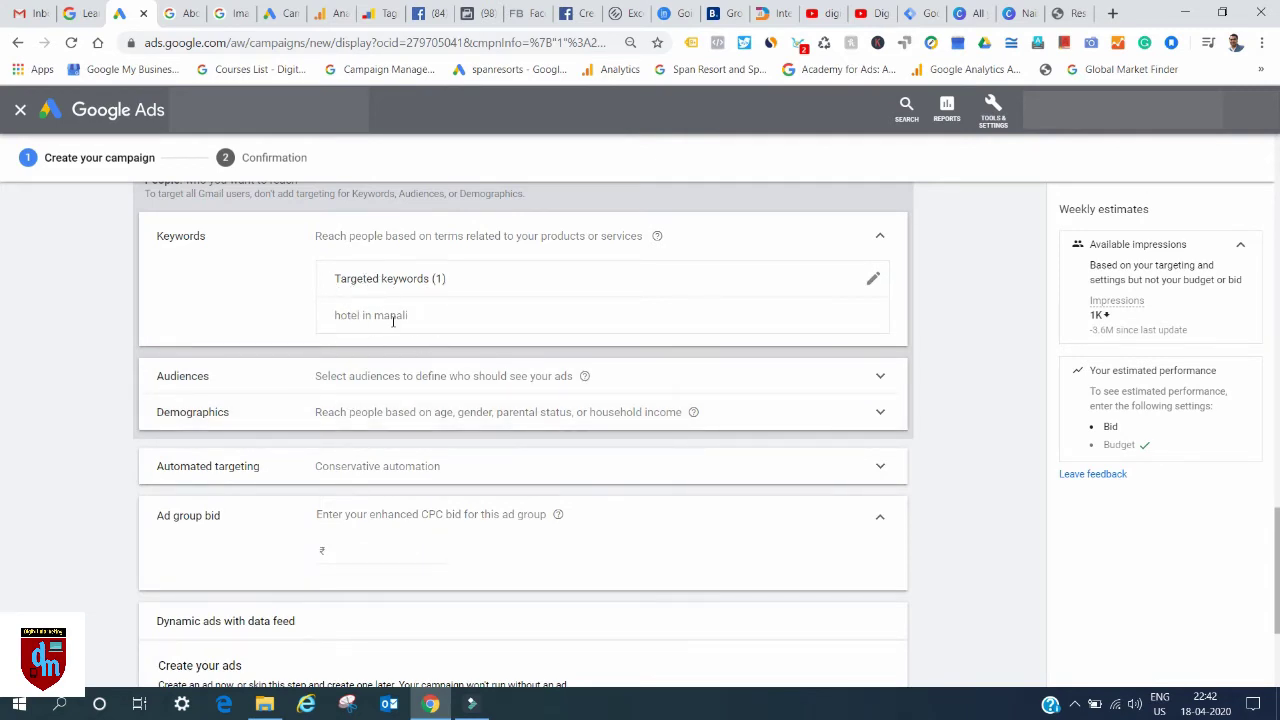
Open the audience targeting and examine the suggested ideas, the detailed demographics and the affinity audience categories.
left_click(439, 380)
scroll(443, 380, "down", 2)
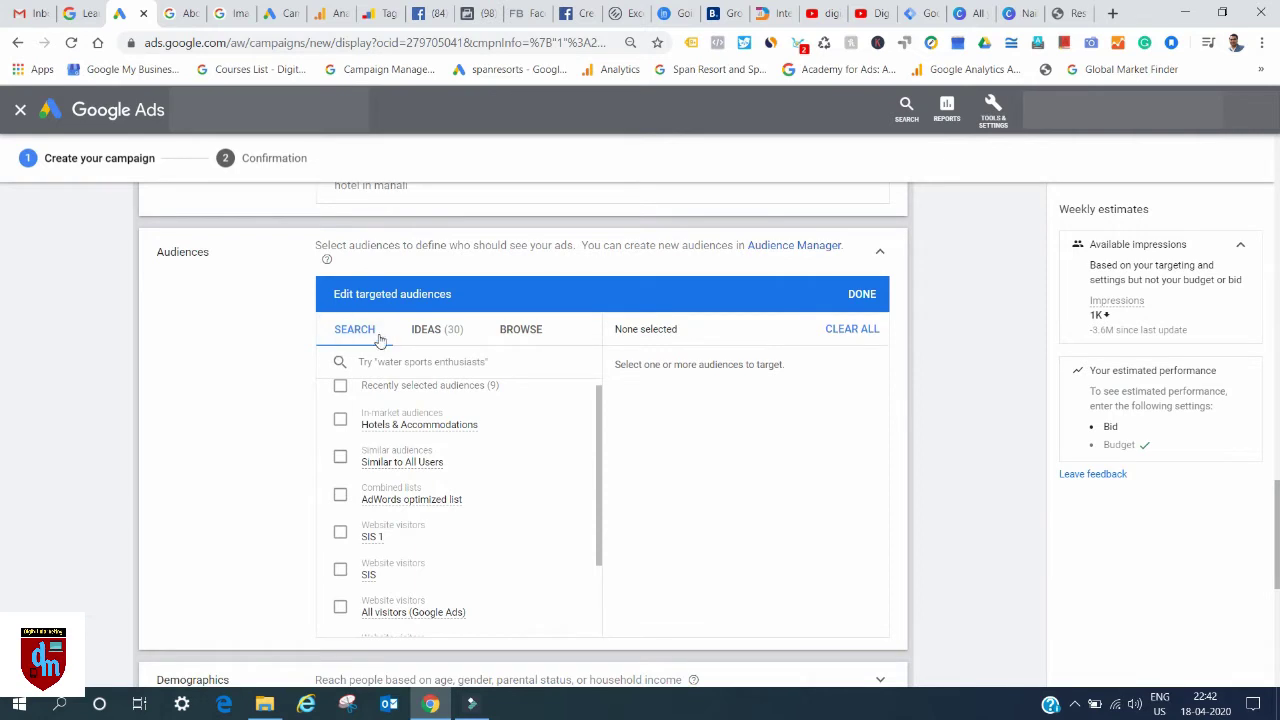
left_click(430, 333)
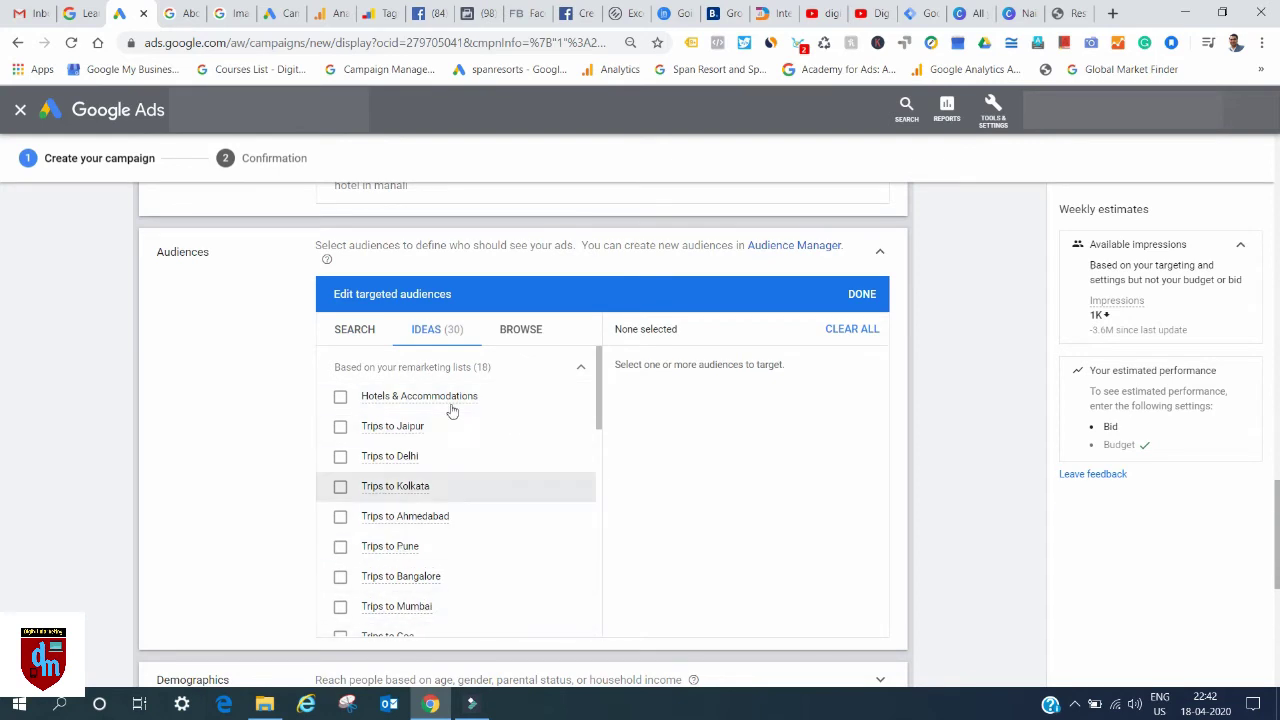
left_click(528, 330)
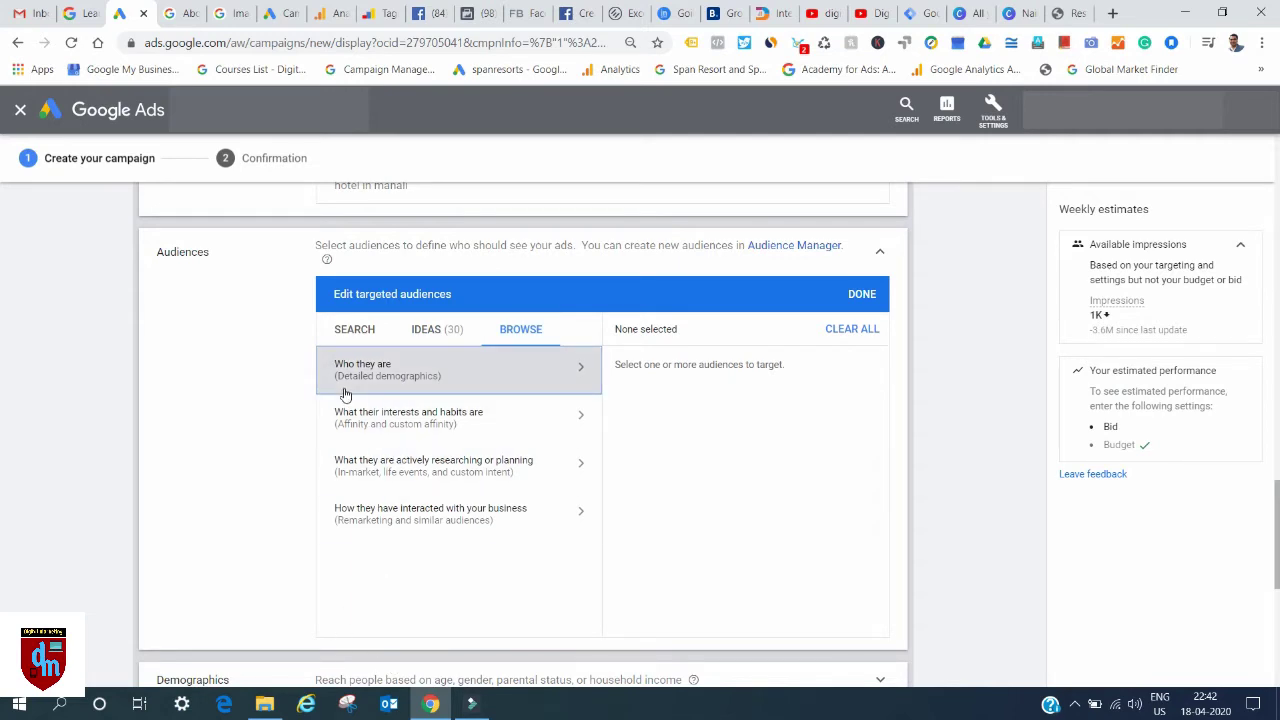
left_click(429, 370)
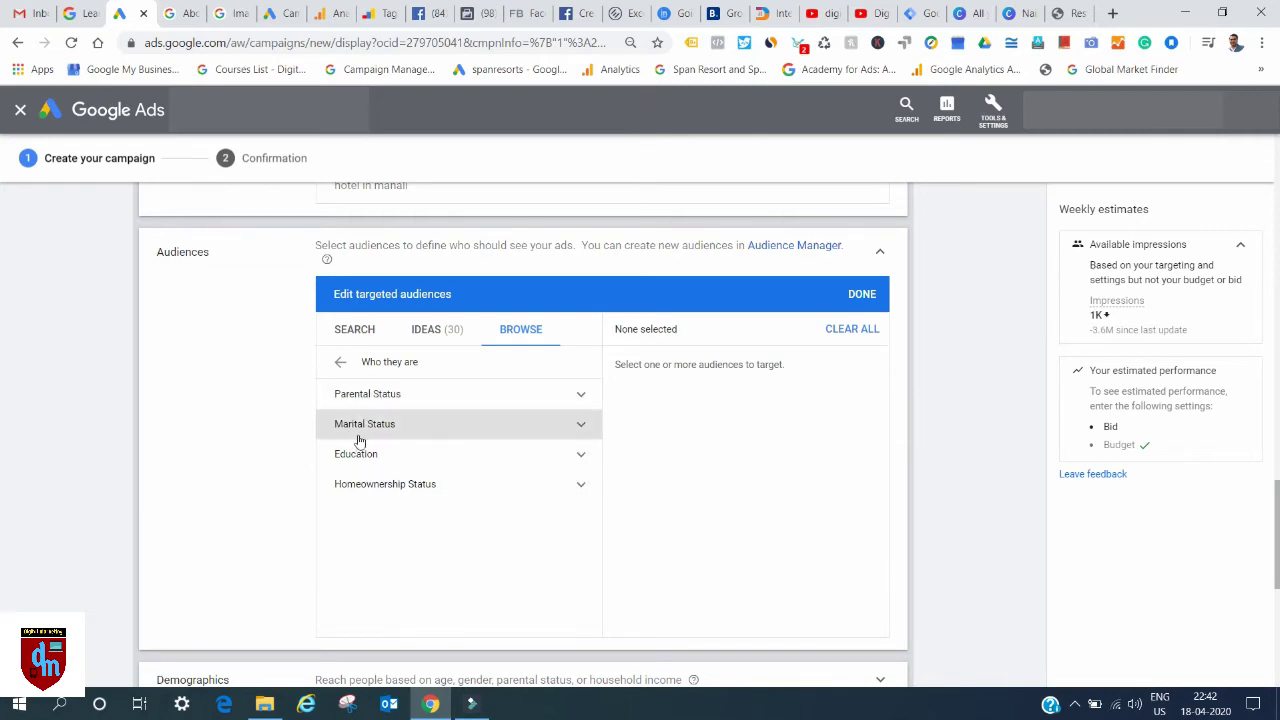
left_click(339, 364)
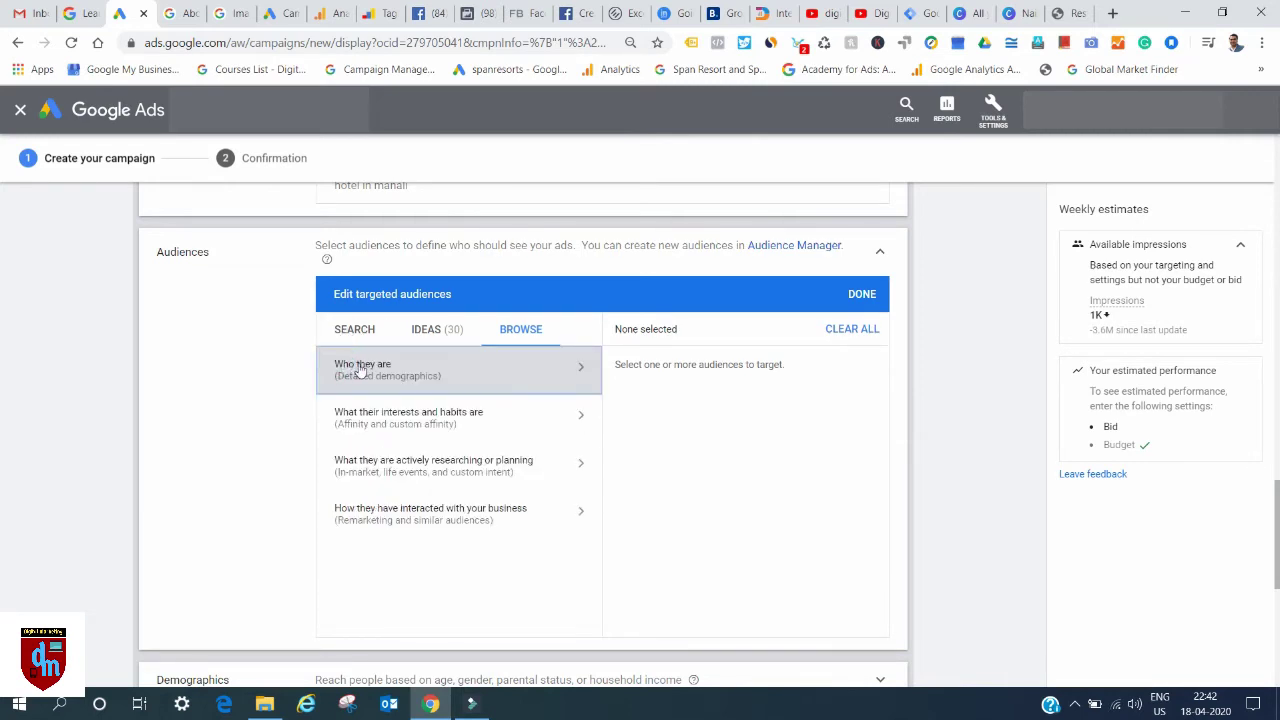
left_click(497, 435)
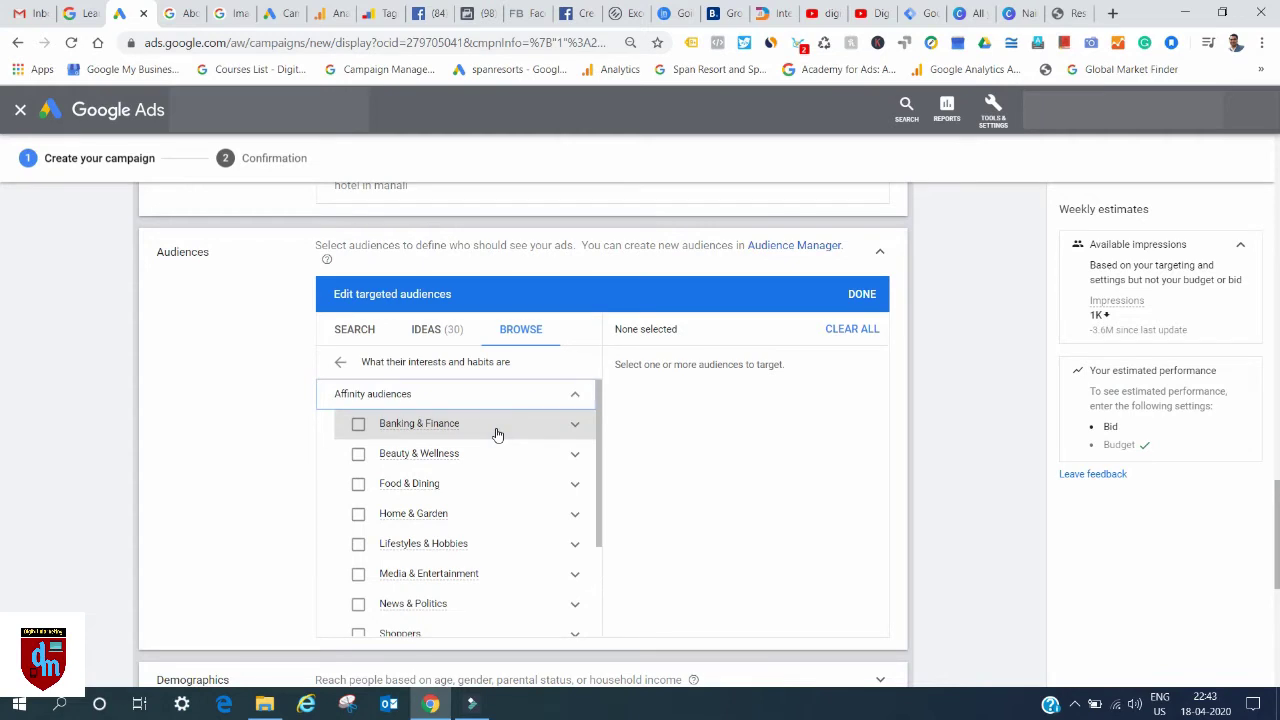
left_click(339, 364)
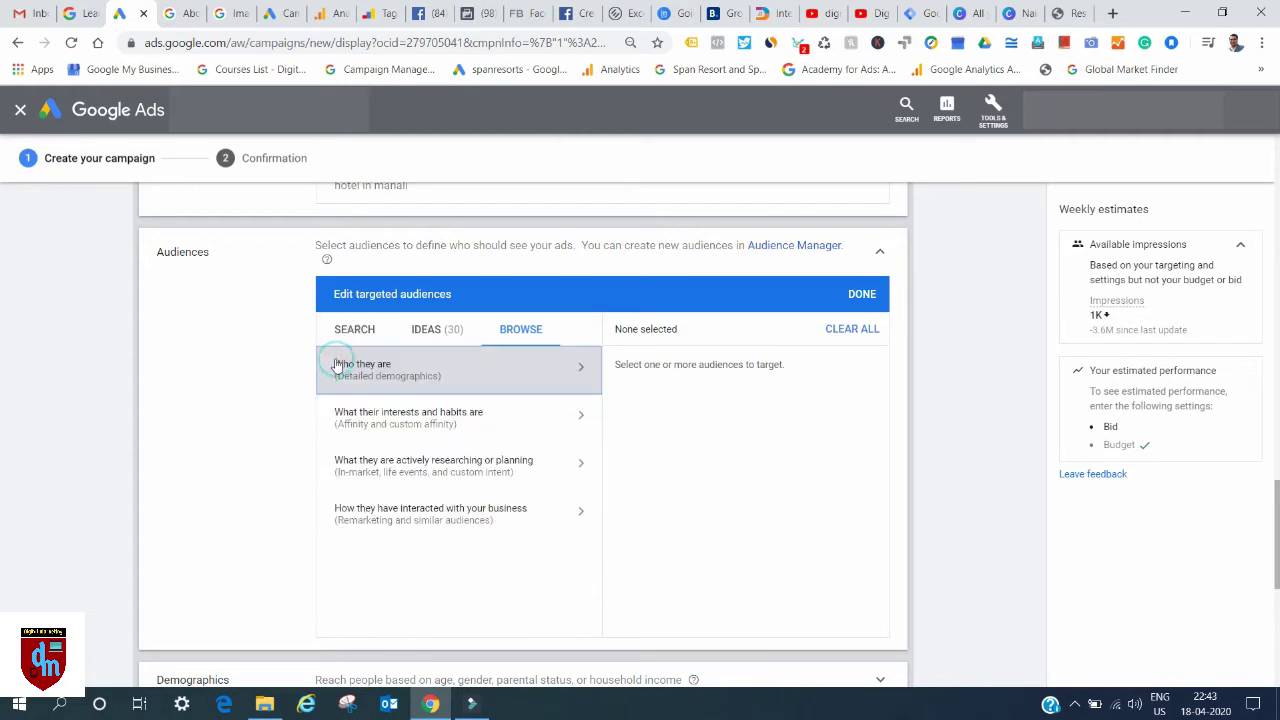
Examine the life events and in-market audiences under what people are actively researching or planning.
left_click(484, 469)
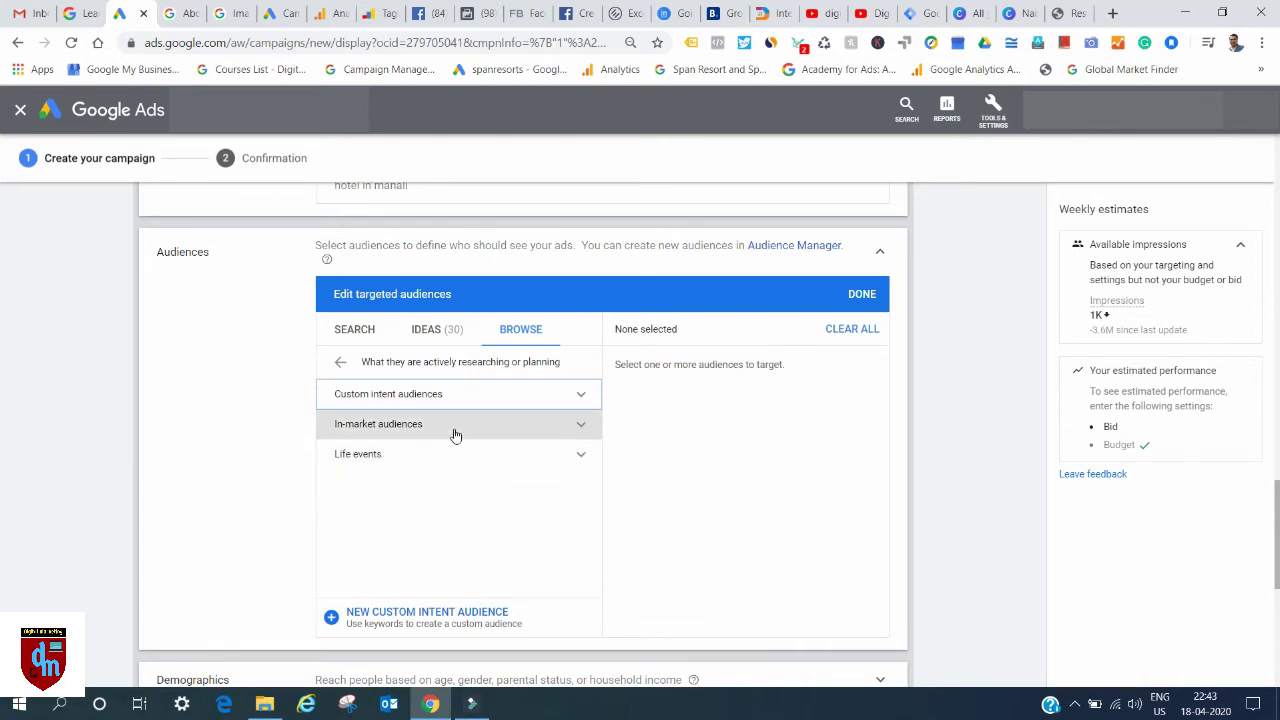
left_click(360, 460)
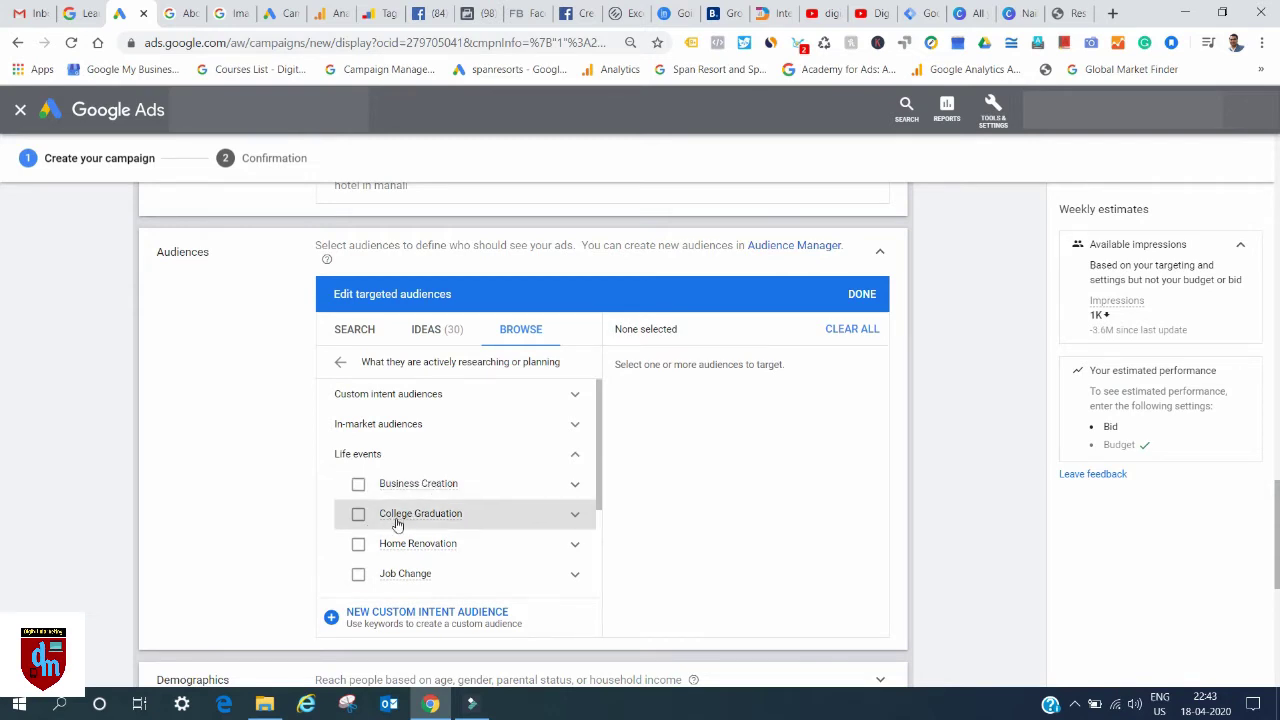
mouse_move(384, 548)
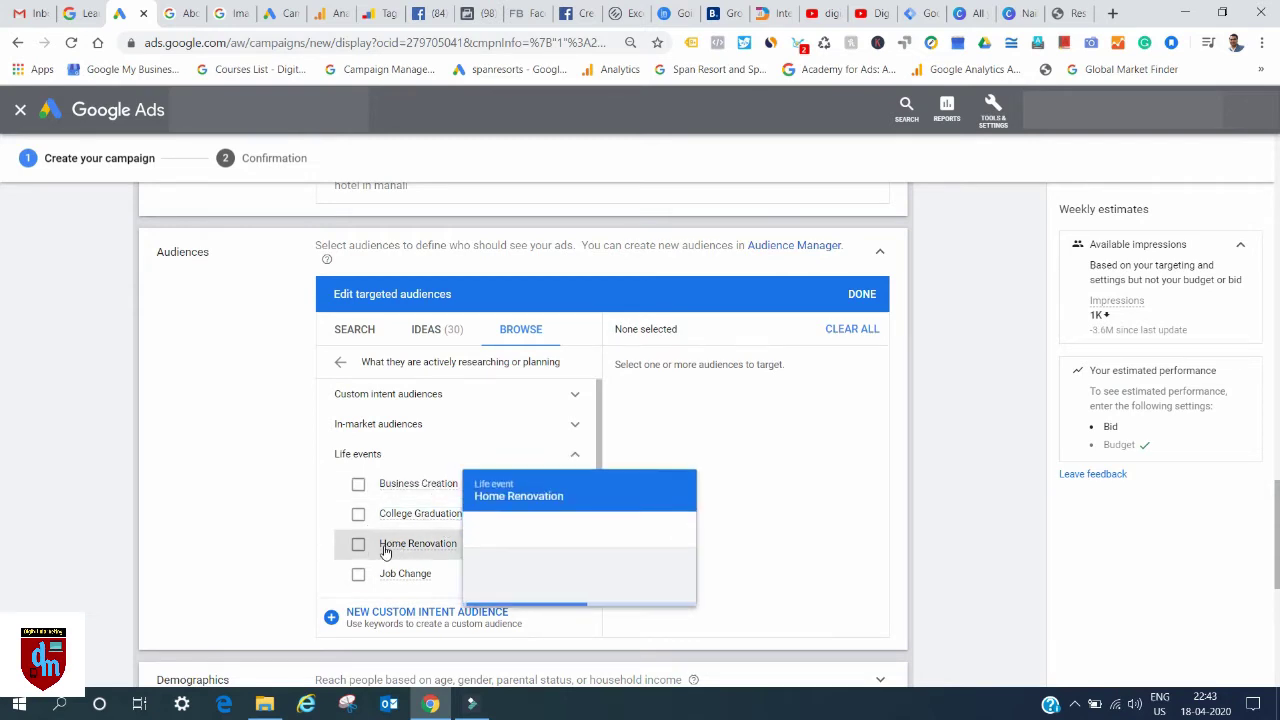
left_click(397, 420)
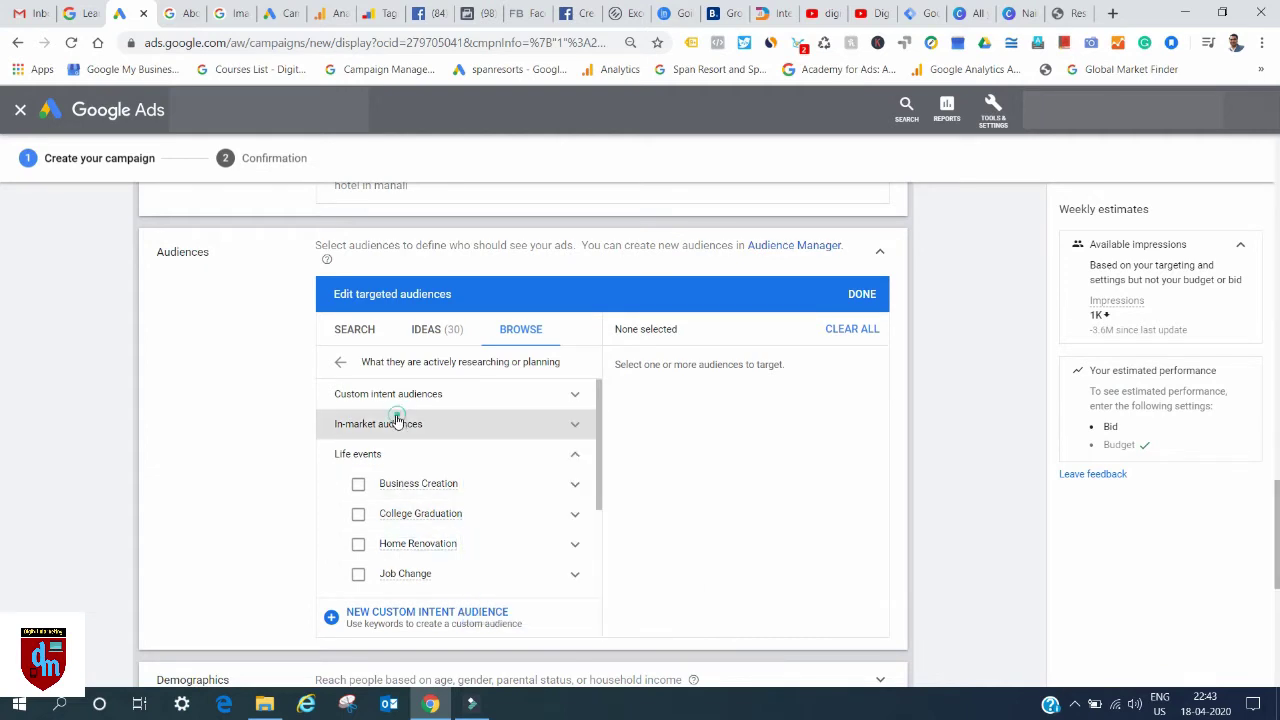
scroll(449, 514, "down", 2)
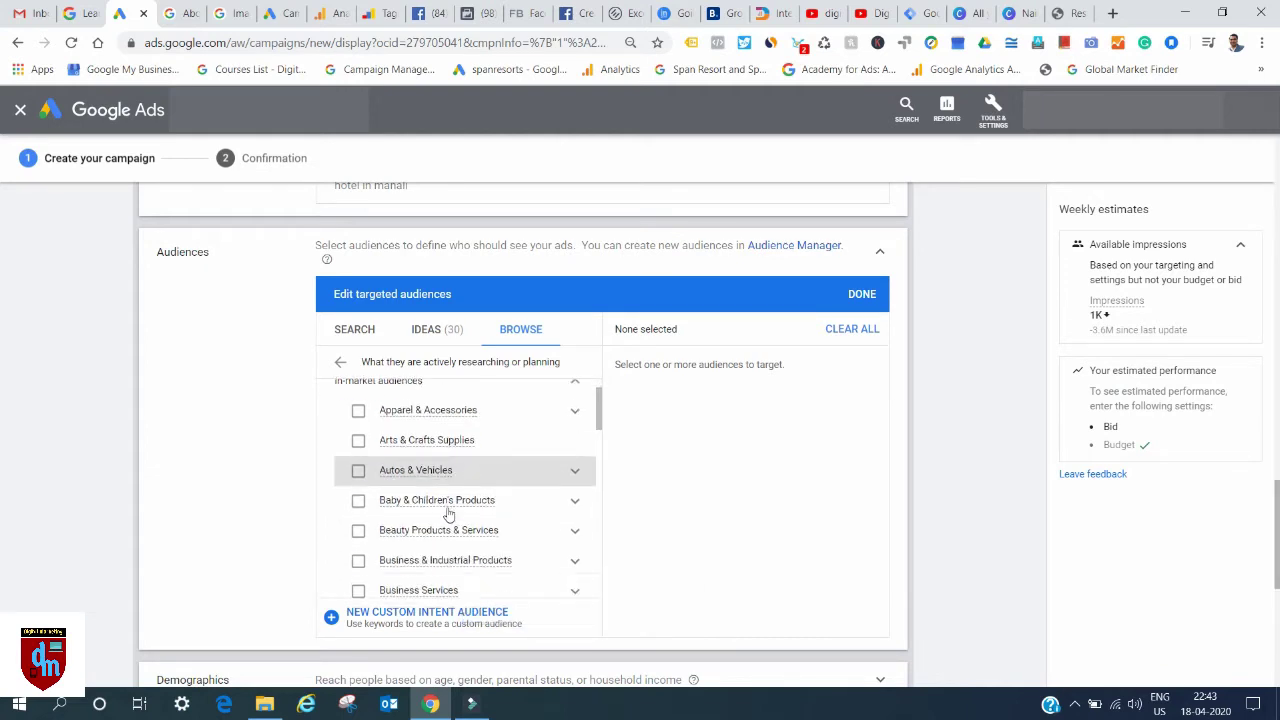
scroll(449, 514, "down", 2)
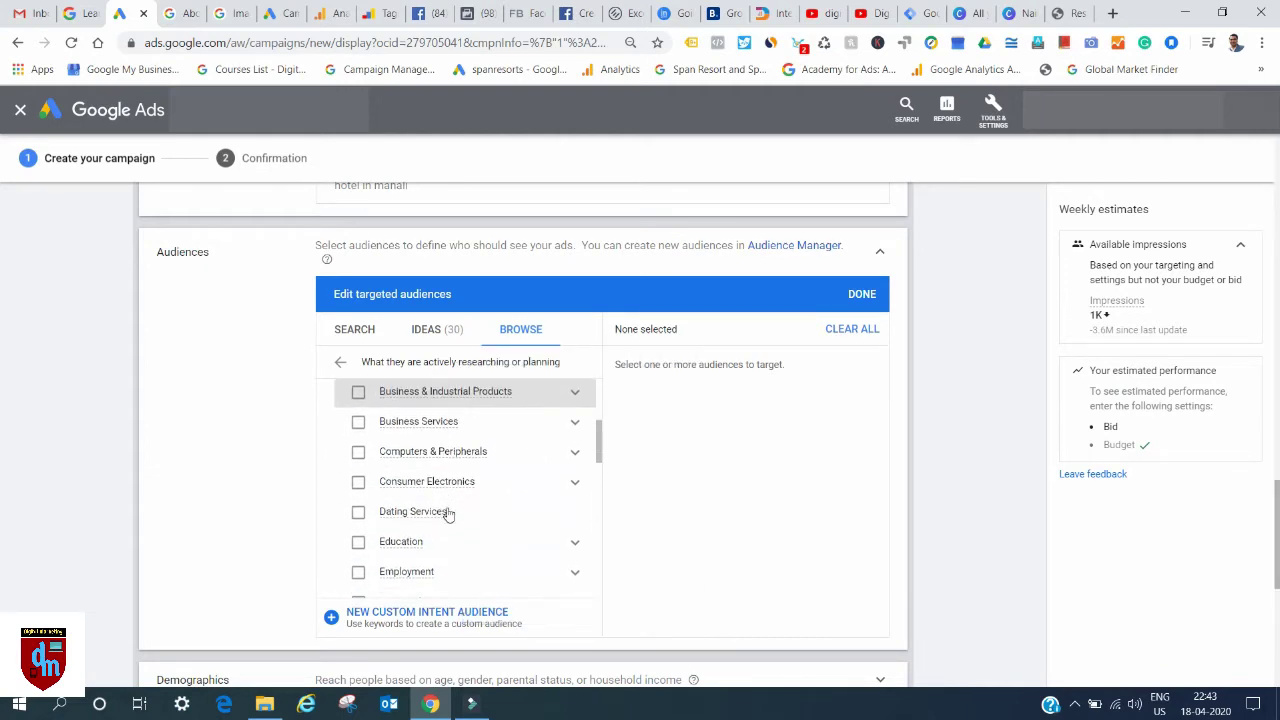
scroll(449, 514, "up", 3)
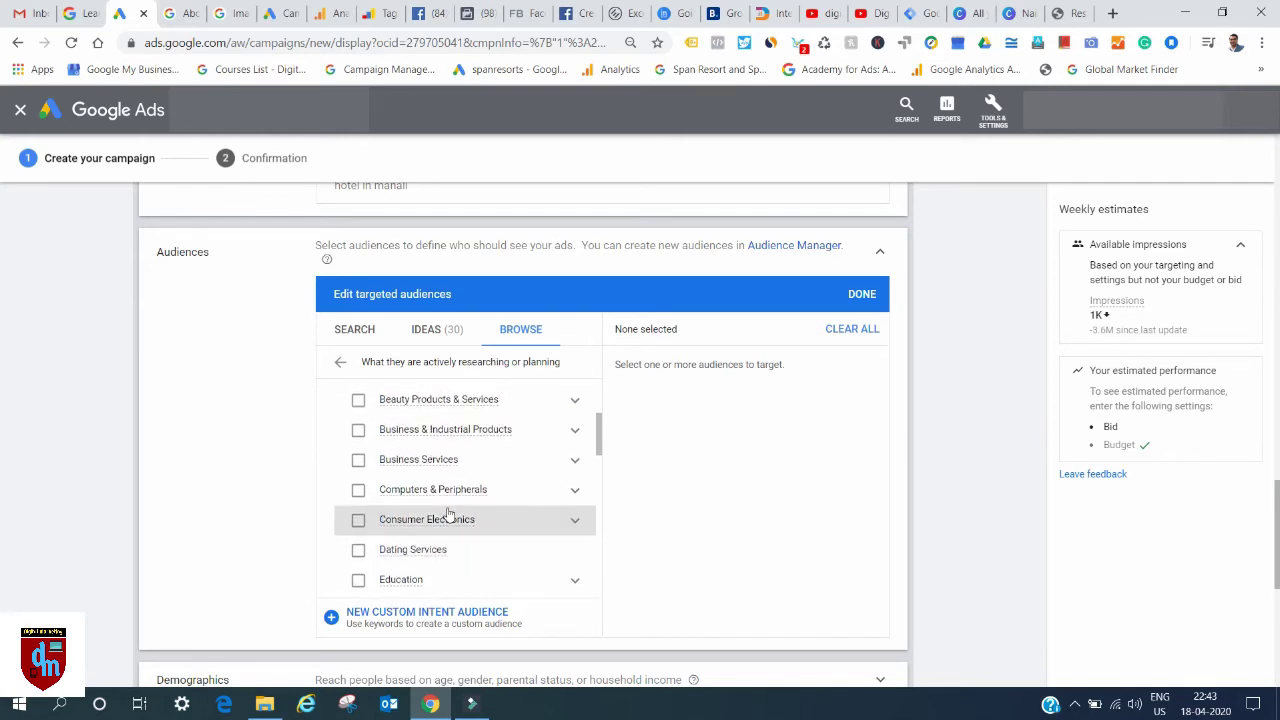
scroll(449, 514, "up", 3)
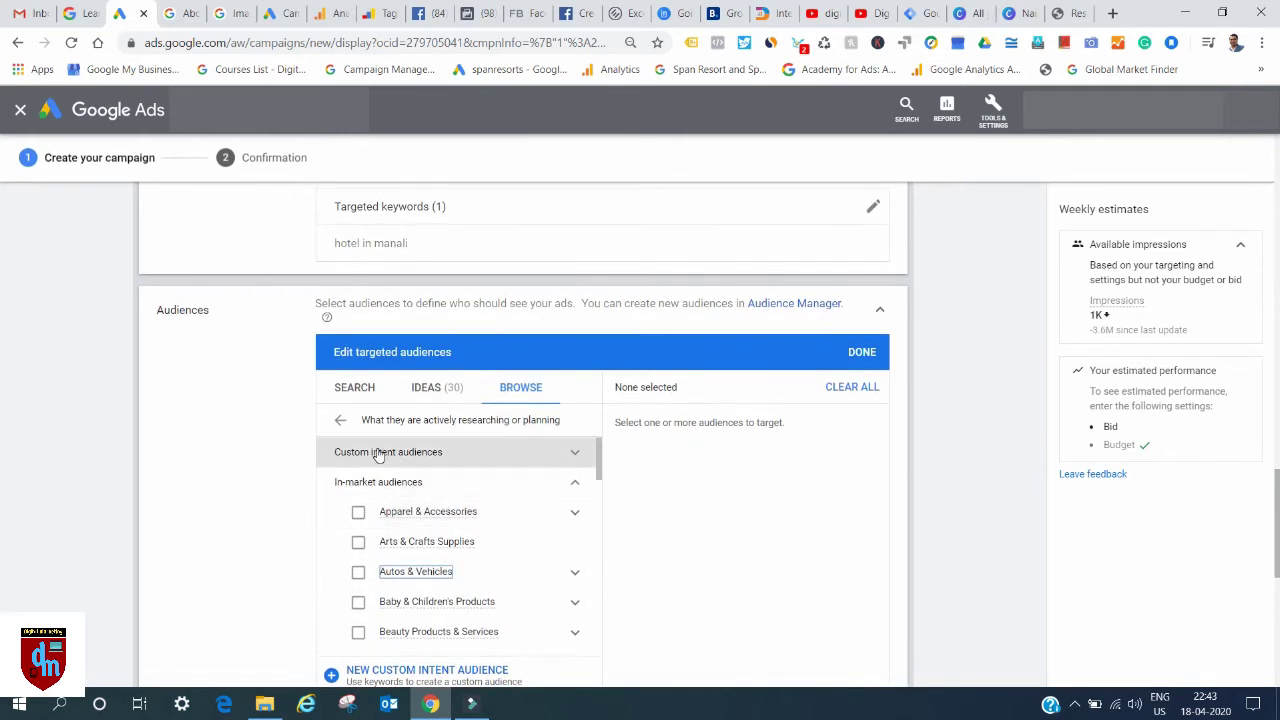
Examine the custom intent and in-market audiences, and look at the new custom intent audience form without creating one.
left_click(409, 453)
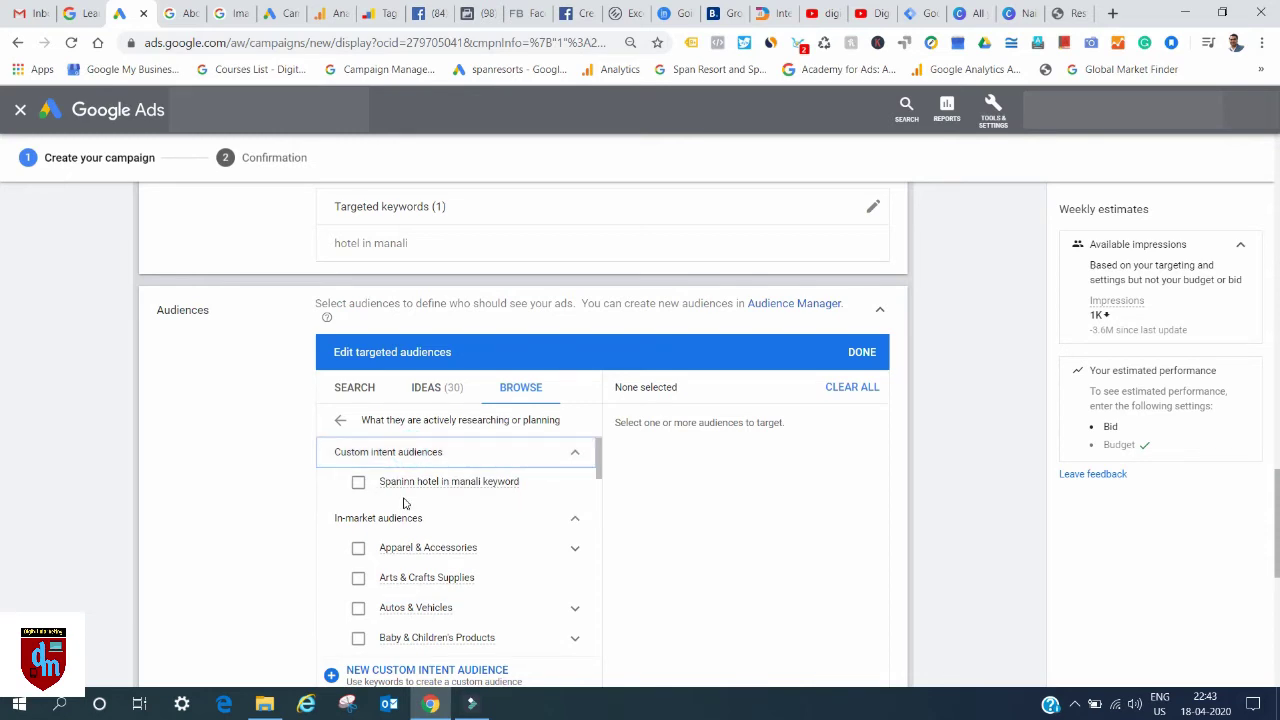
scroll(404, 503, "down", 1)
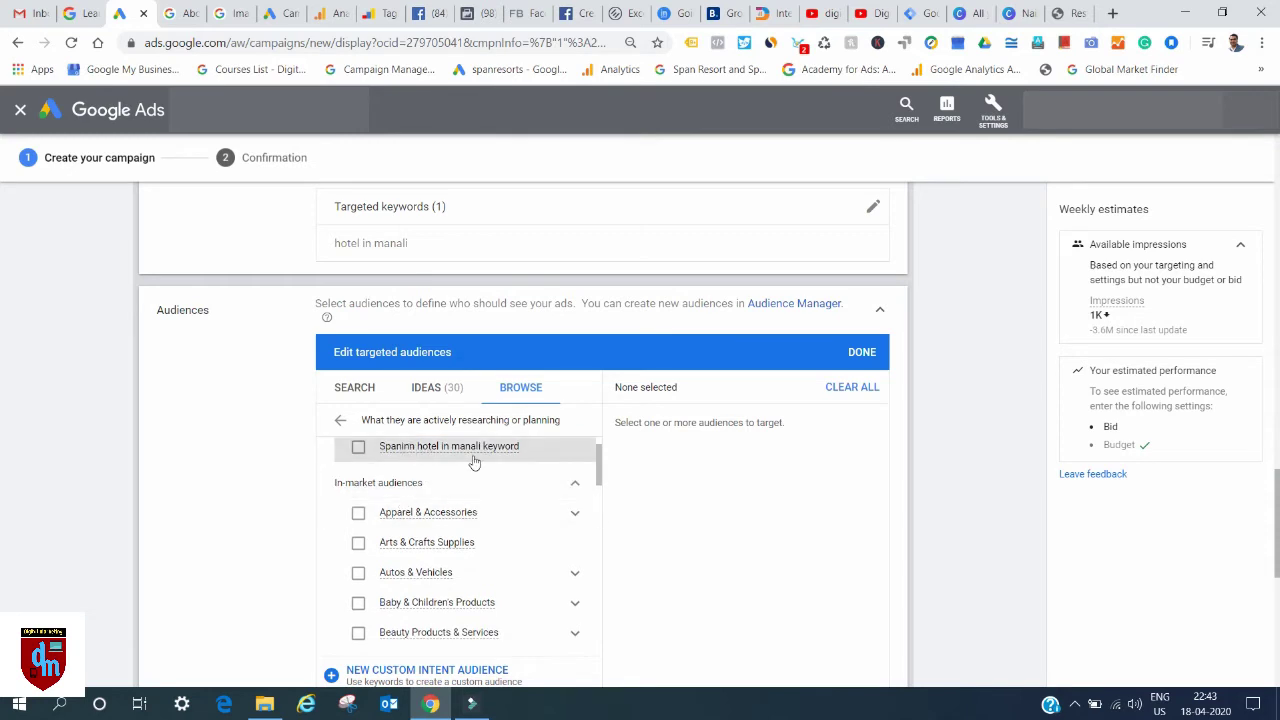
scroll(357, 605, "down", 3)
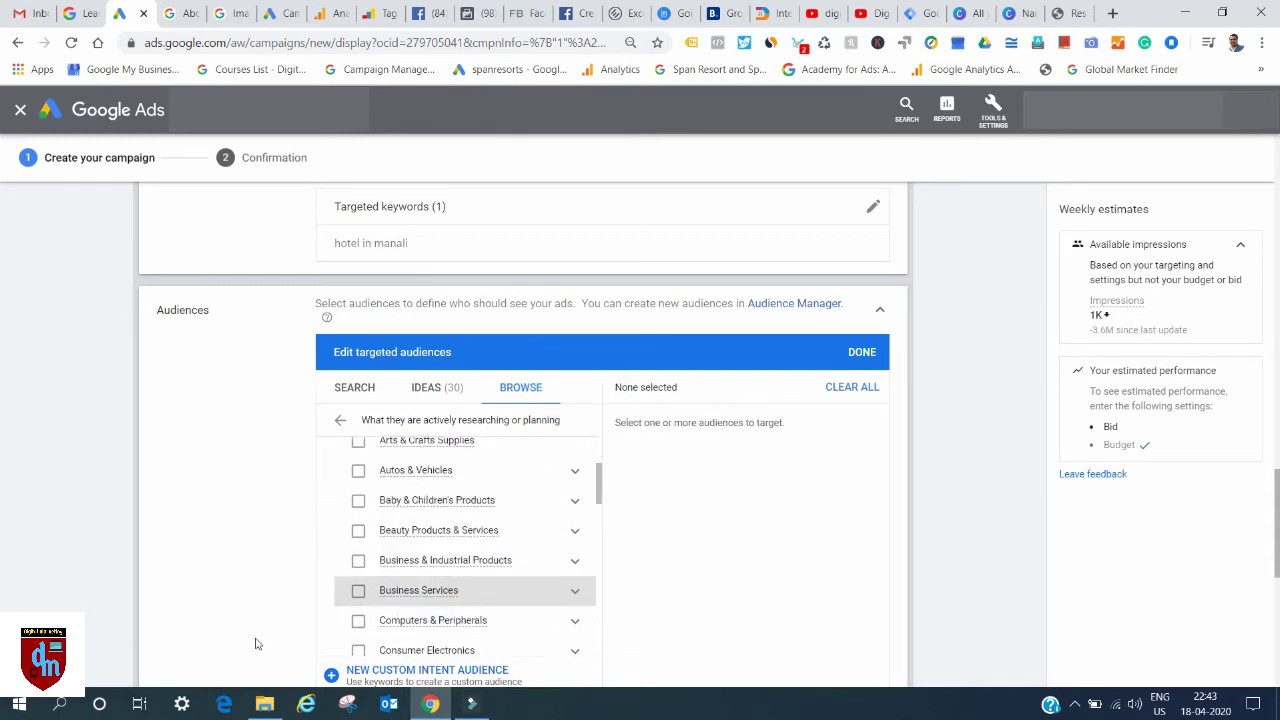
left_click(413, 673)
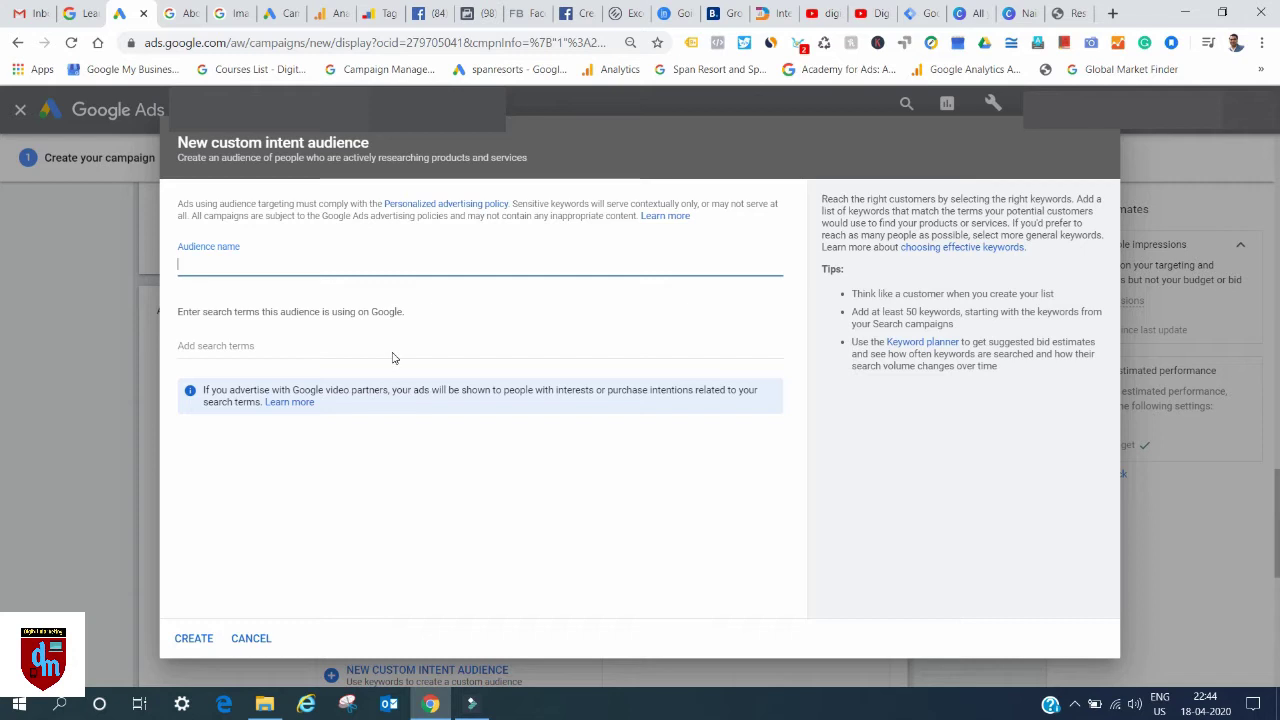
left_click(251, 638)
scroll(449, 588, "down", 1)
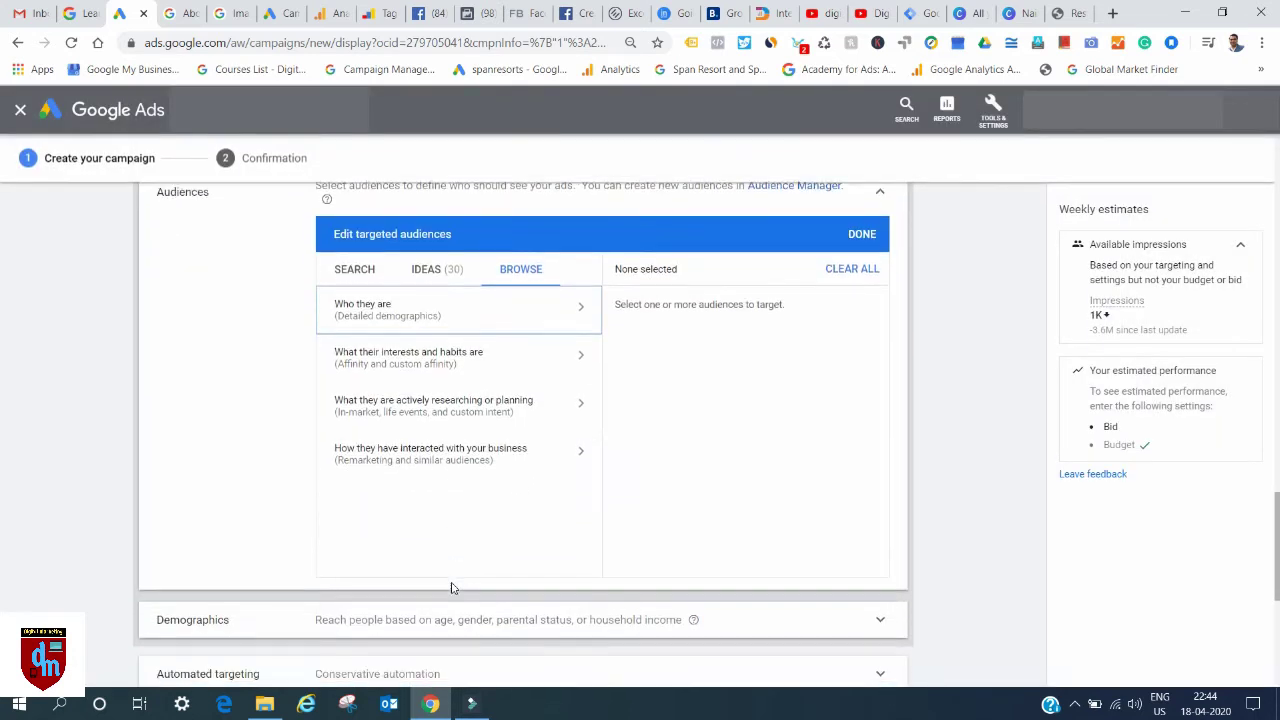
Browse the audiences based on interactions with the business and target the similar audience "Similar to All Users".
left_click(470, 455)
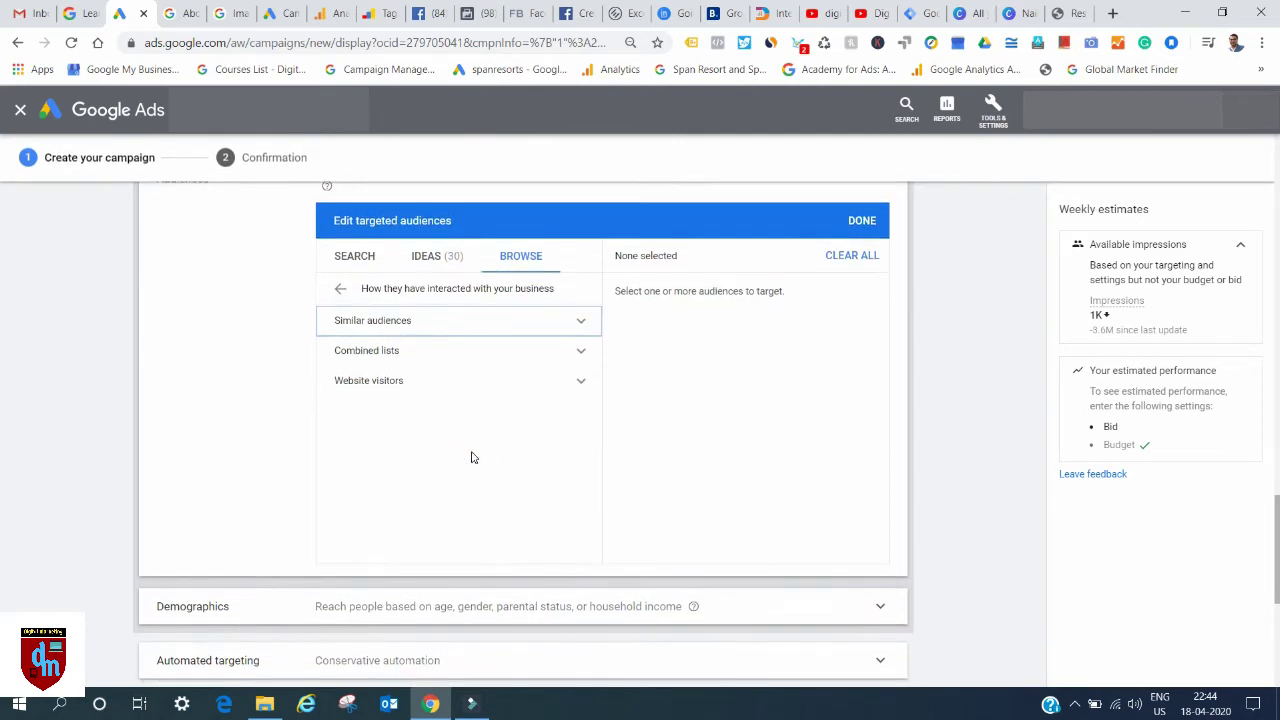
left_click(372, 378)
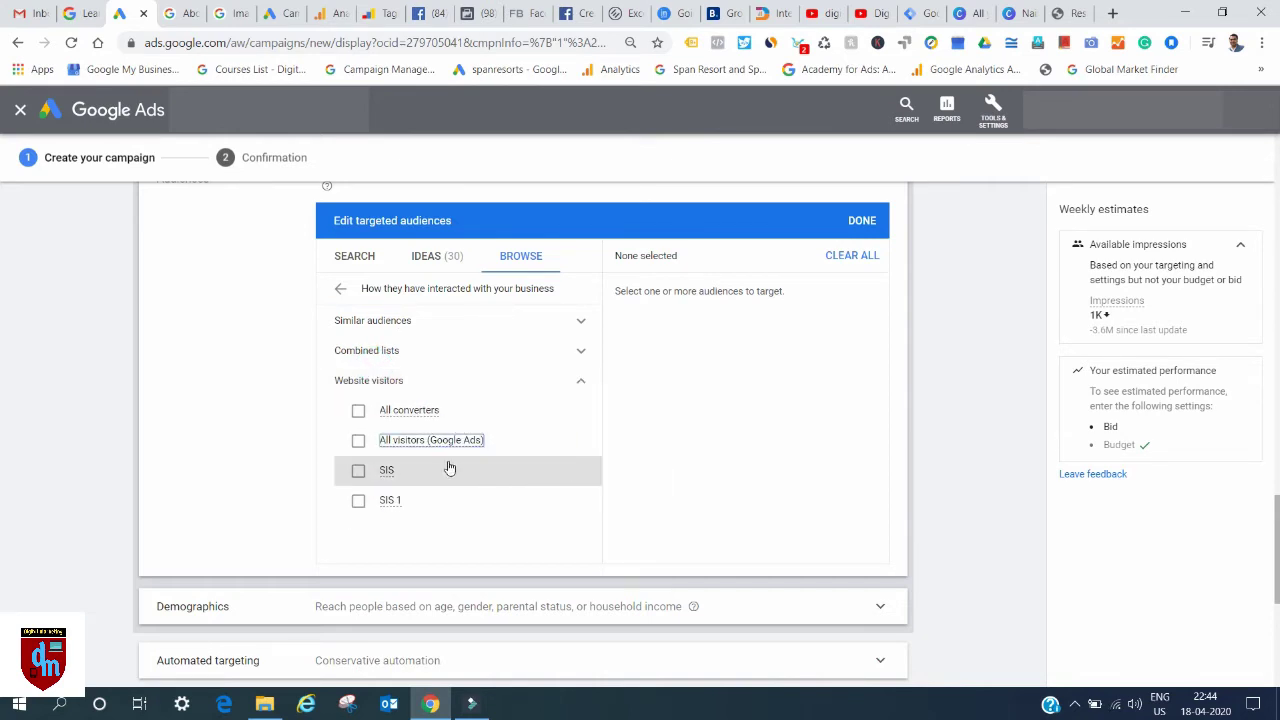
left_click(440, 351)
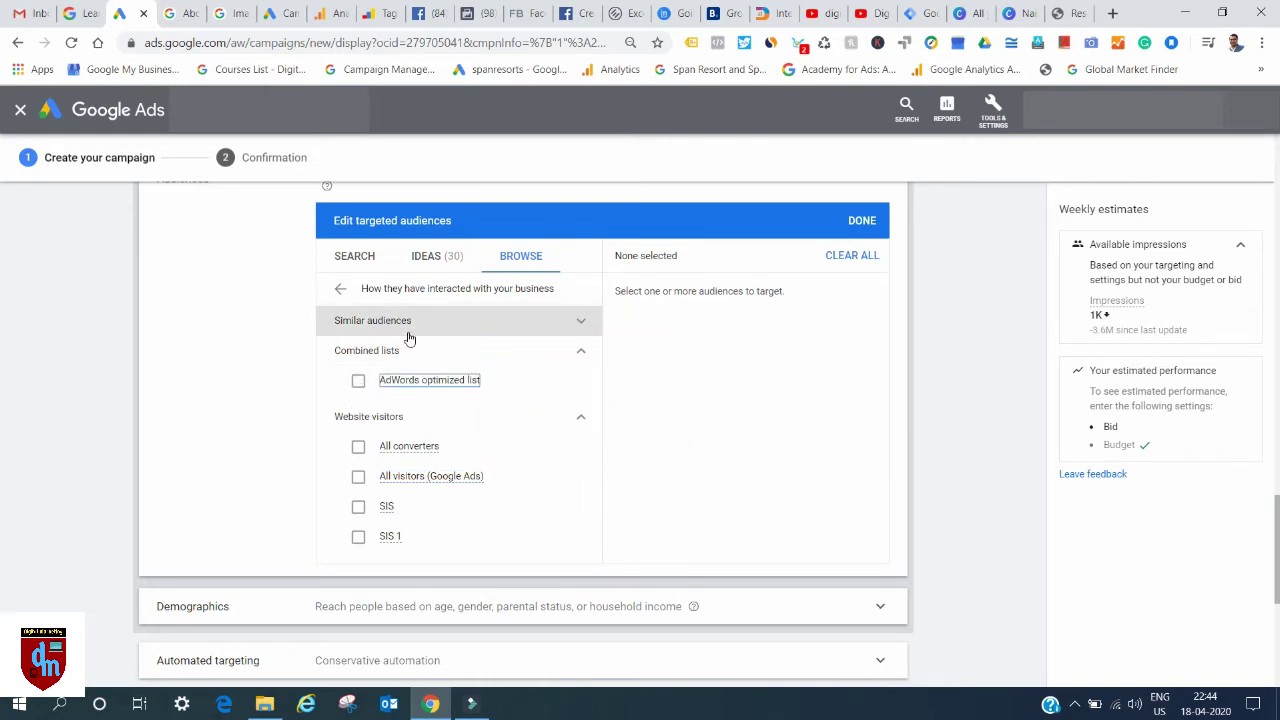
left_click(437, 321)
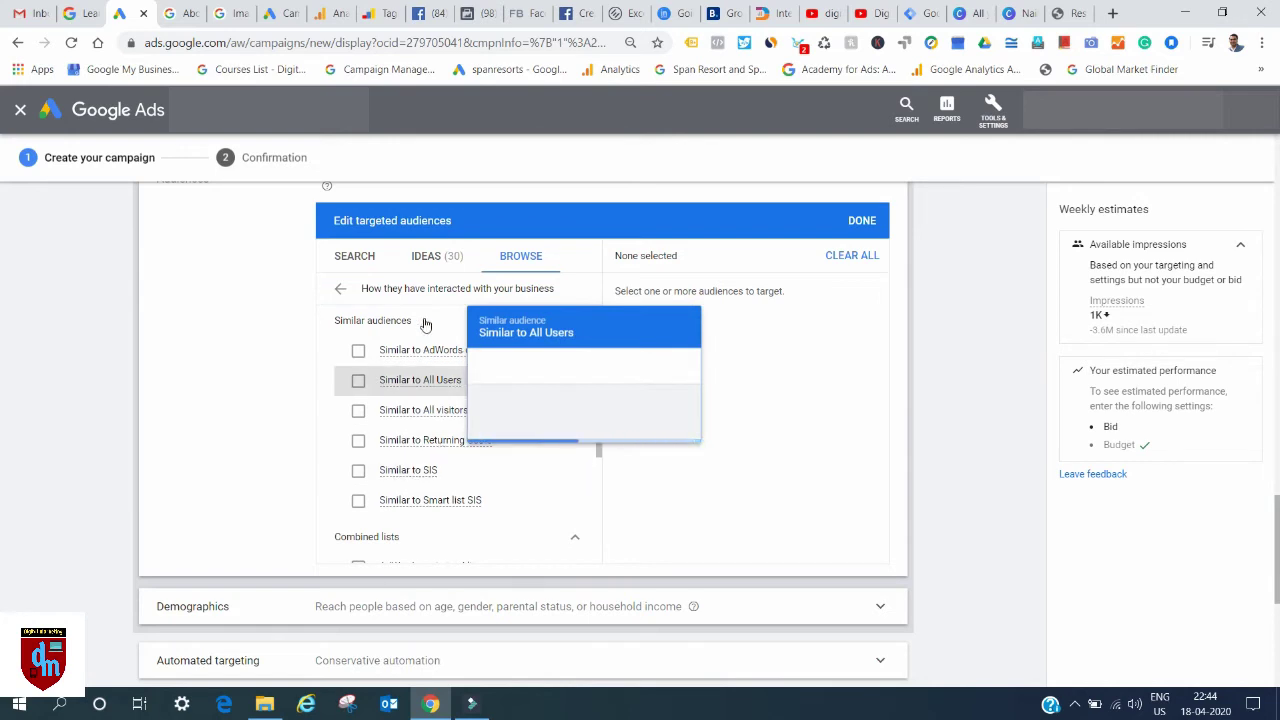
left_click(360, 381)
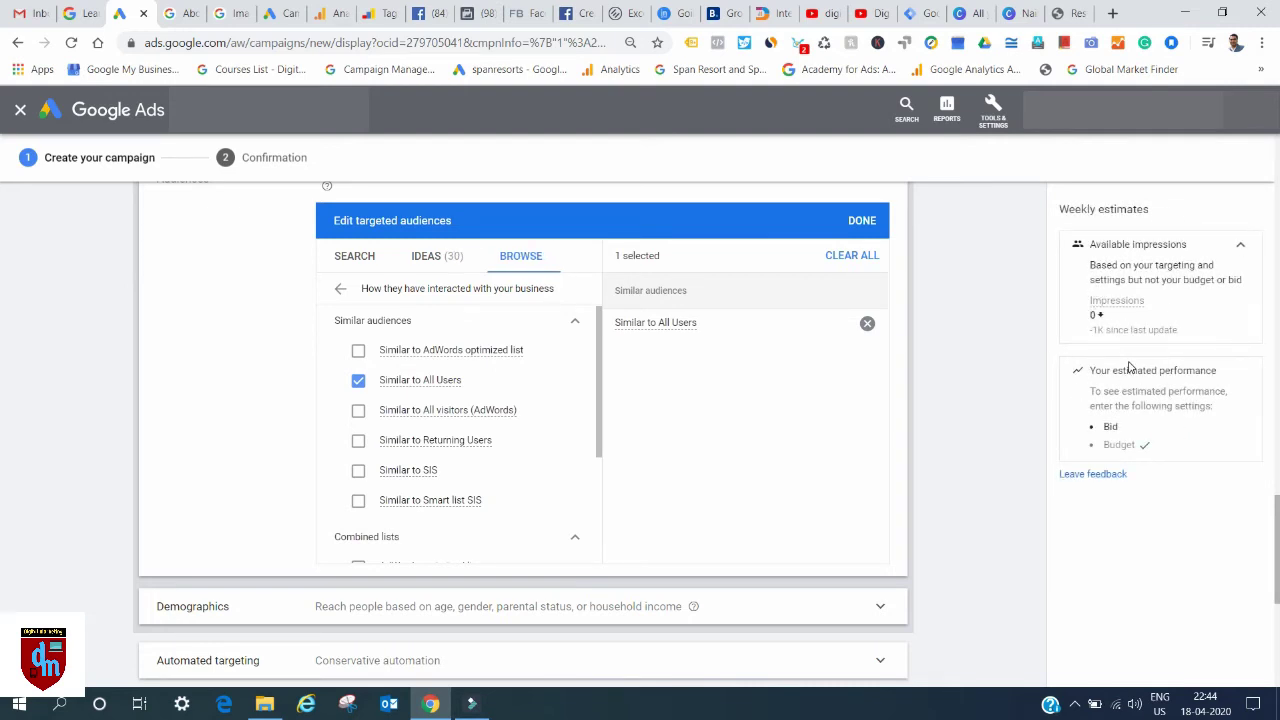
left_click(358, 380)
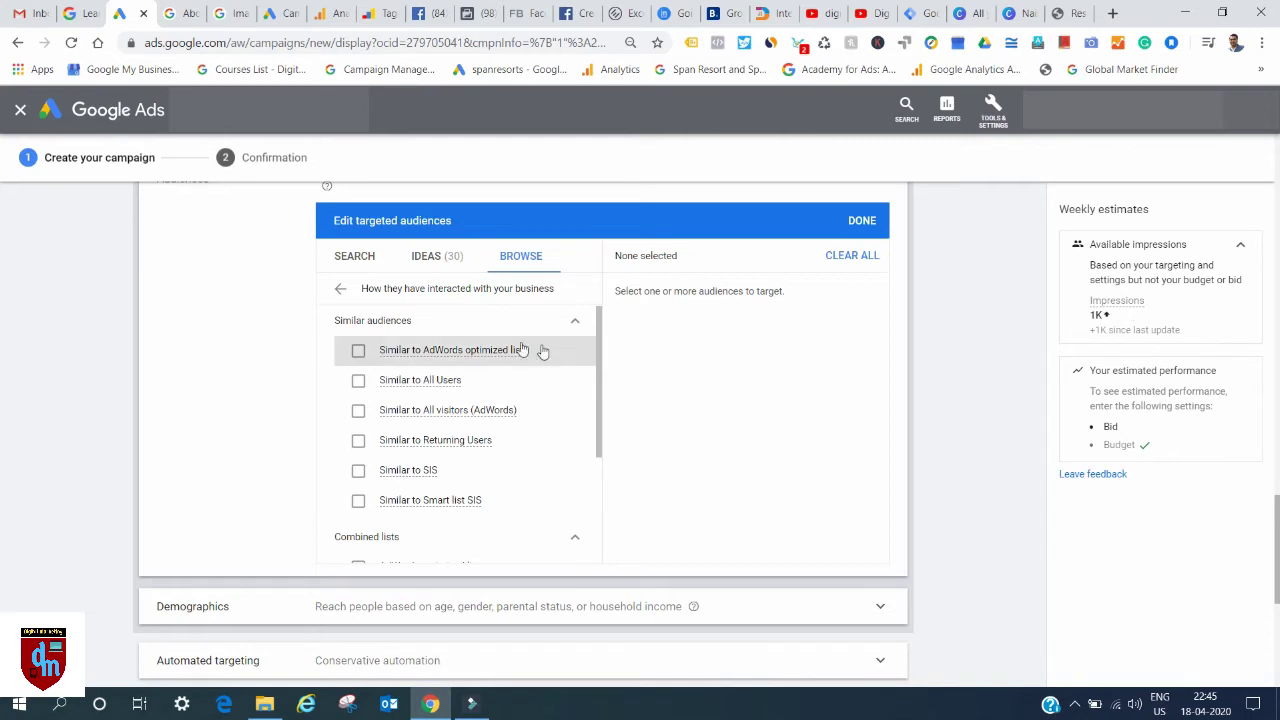
left_click(358, 380)
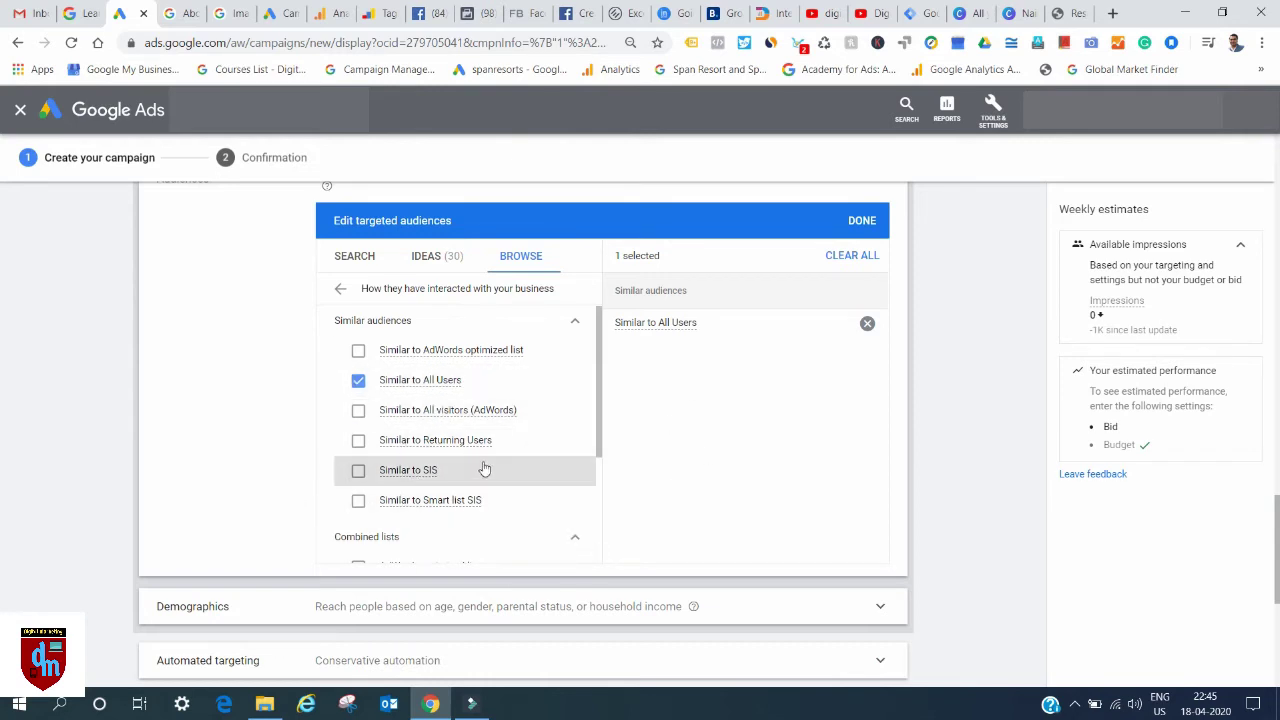
Exclude the 65+ age group from the targeted demographics, keeping all genders selected.
scroll(404, 549, "down", 2)
scroll(404, 549, "down", 2)
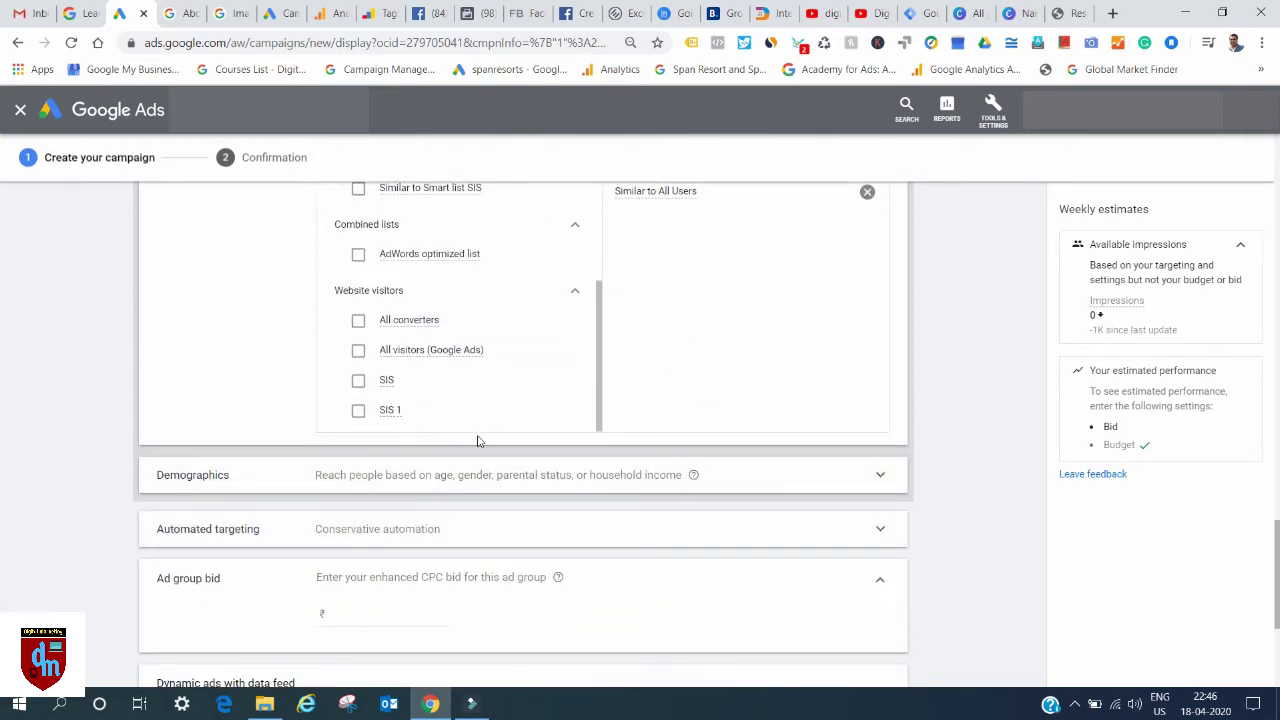
left_click(475, 460)
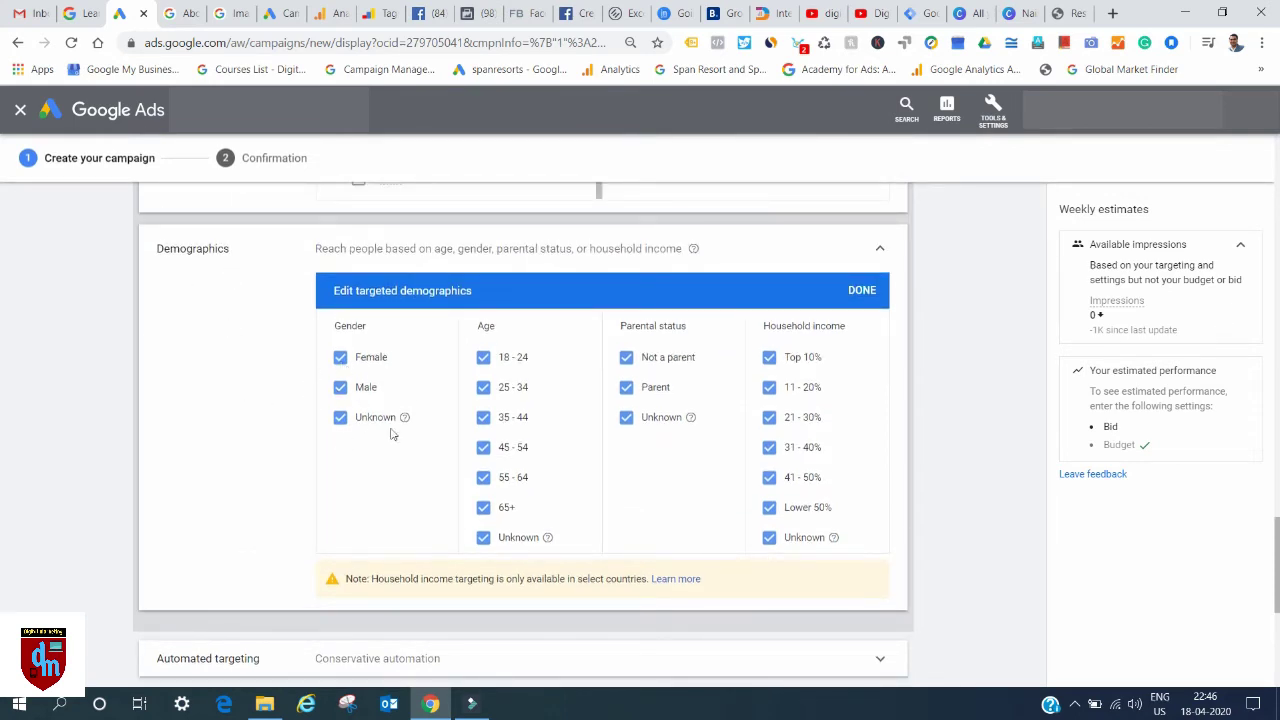
left_click(341, 360)
left_click(341, 360)
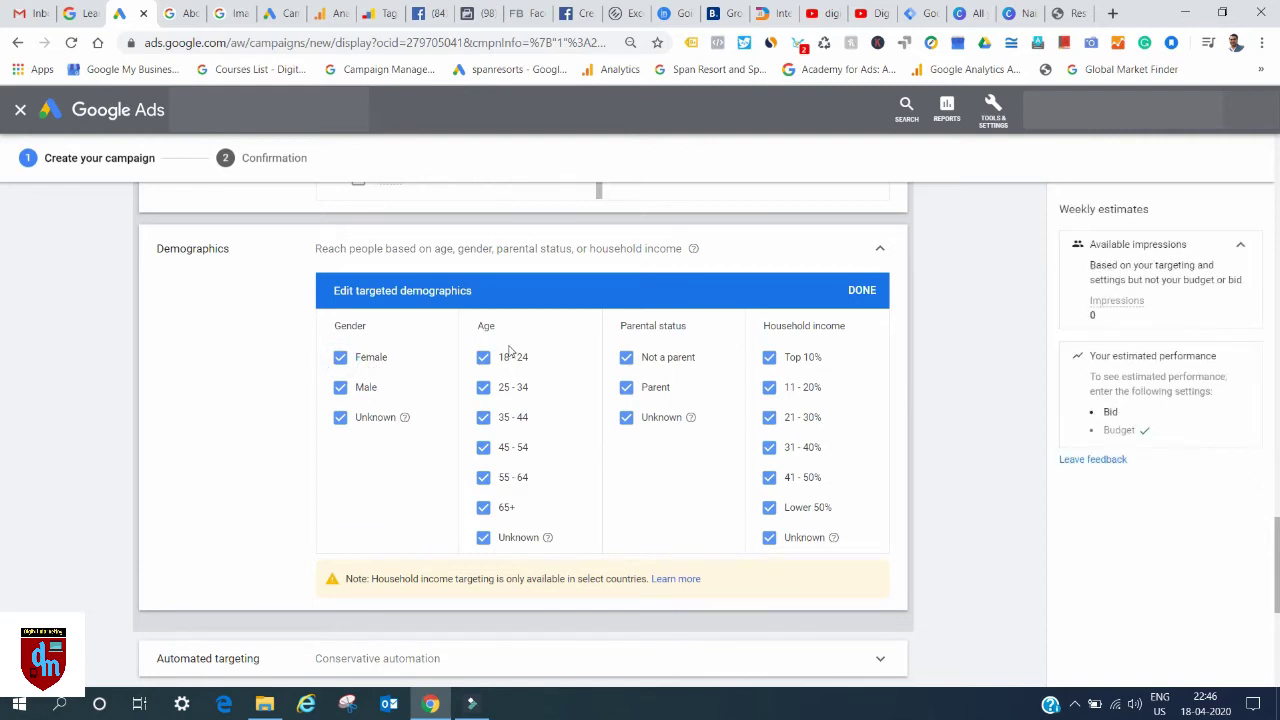
left_click(483, 510)
Review the automated targeting options, keep conservative automation, and set the ad group's enhanced CPC bid to ₹0.50.
scroll(592, 460, "down", 3)
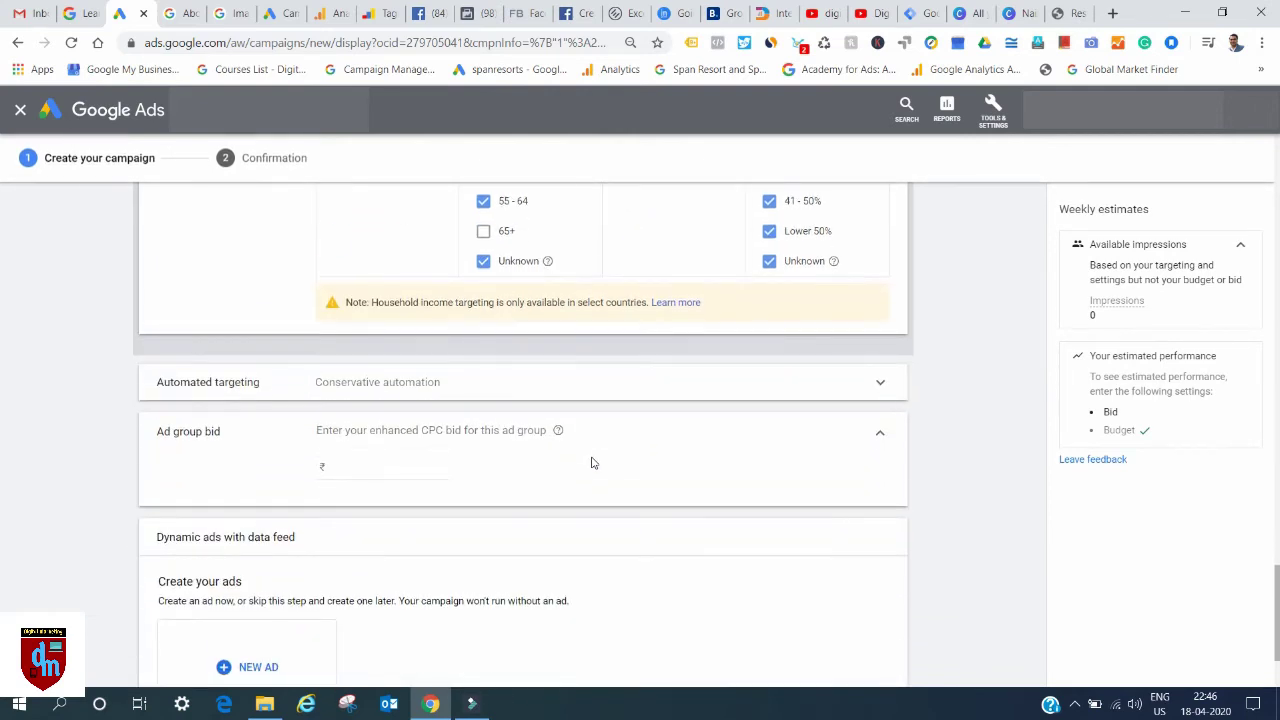
scroll(560, 447, "down", 1)
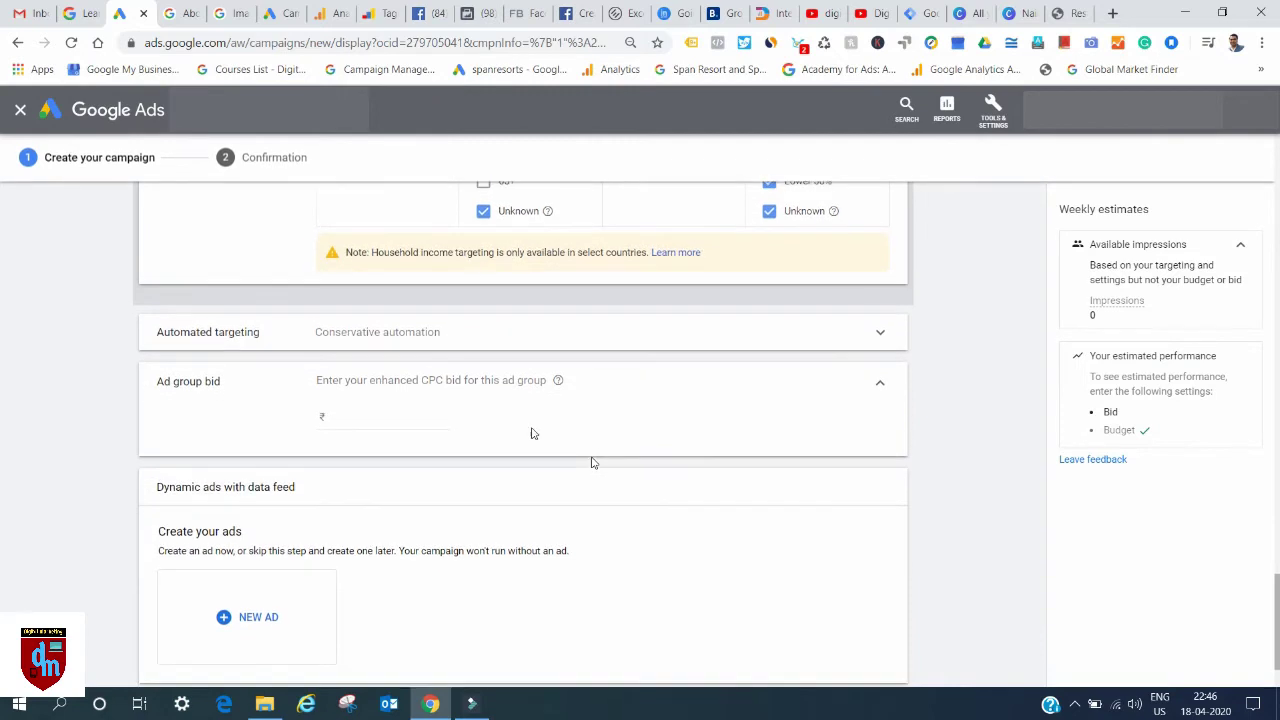
left_click(352, 334)
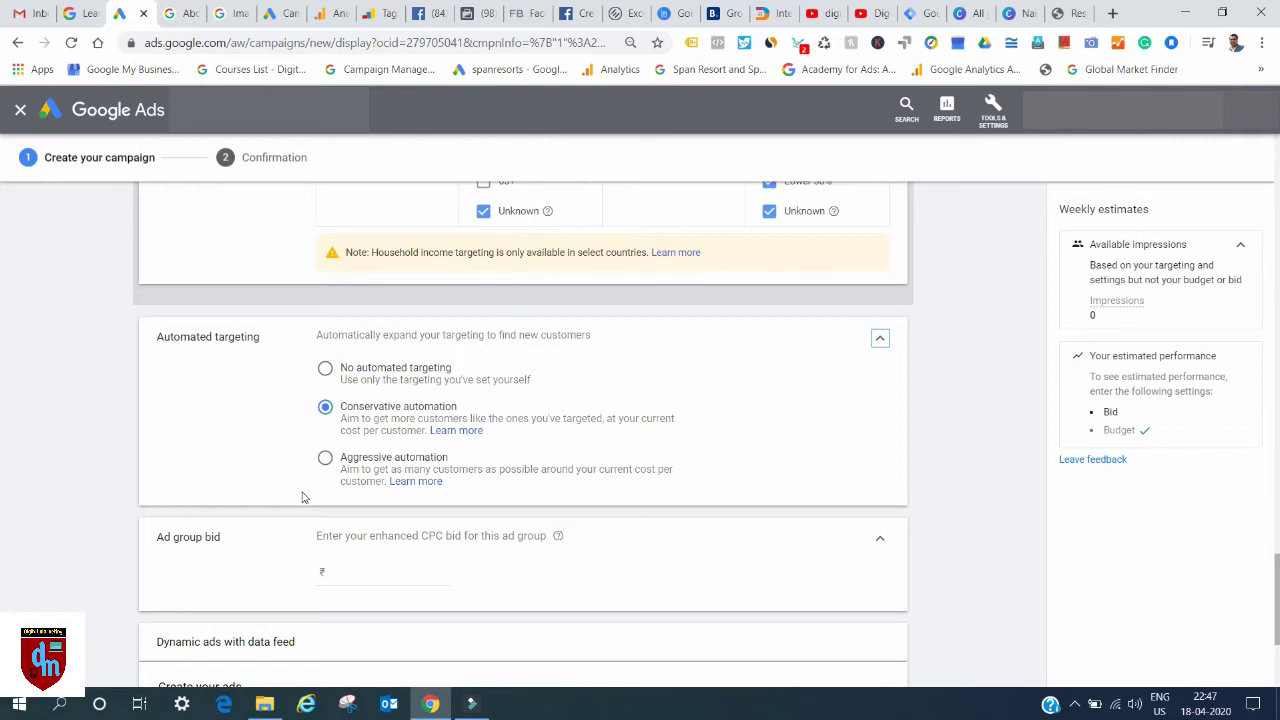
scroll(300, 466, "down", 2)
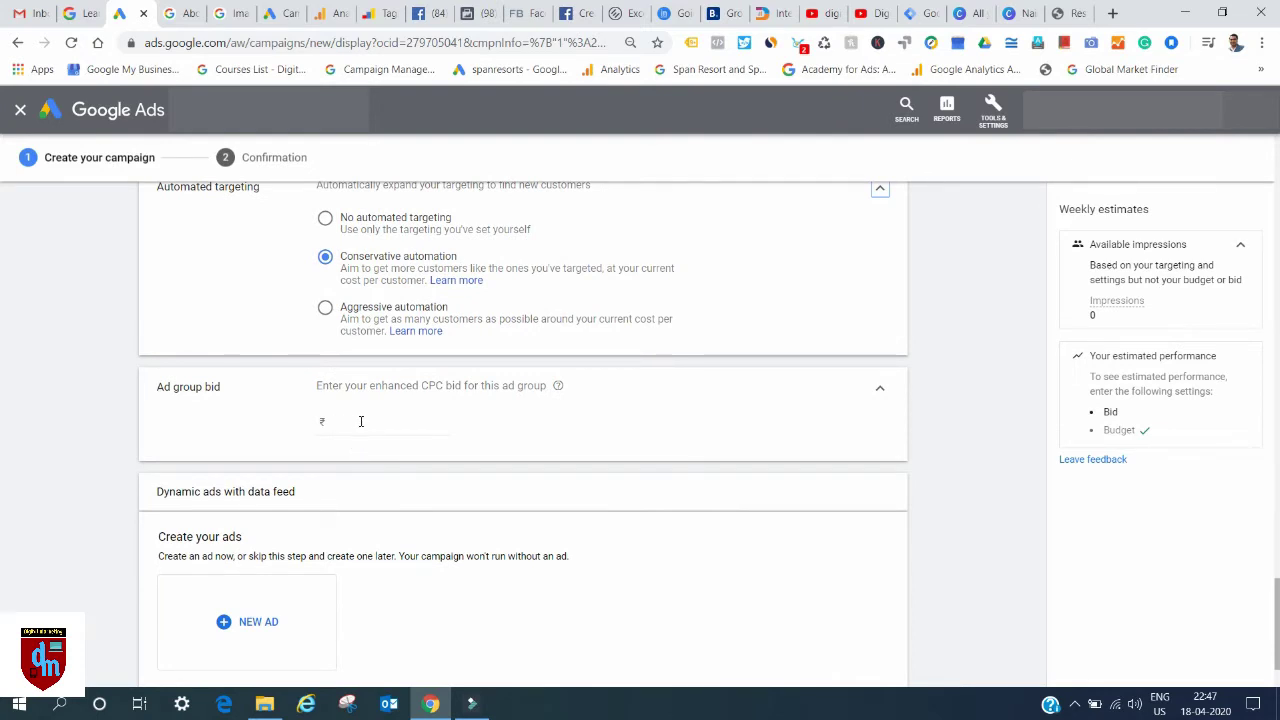
left_click(363, 421)
type("50")
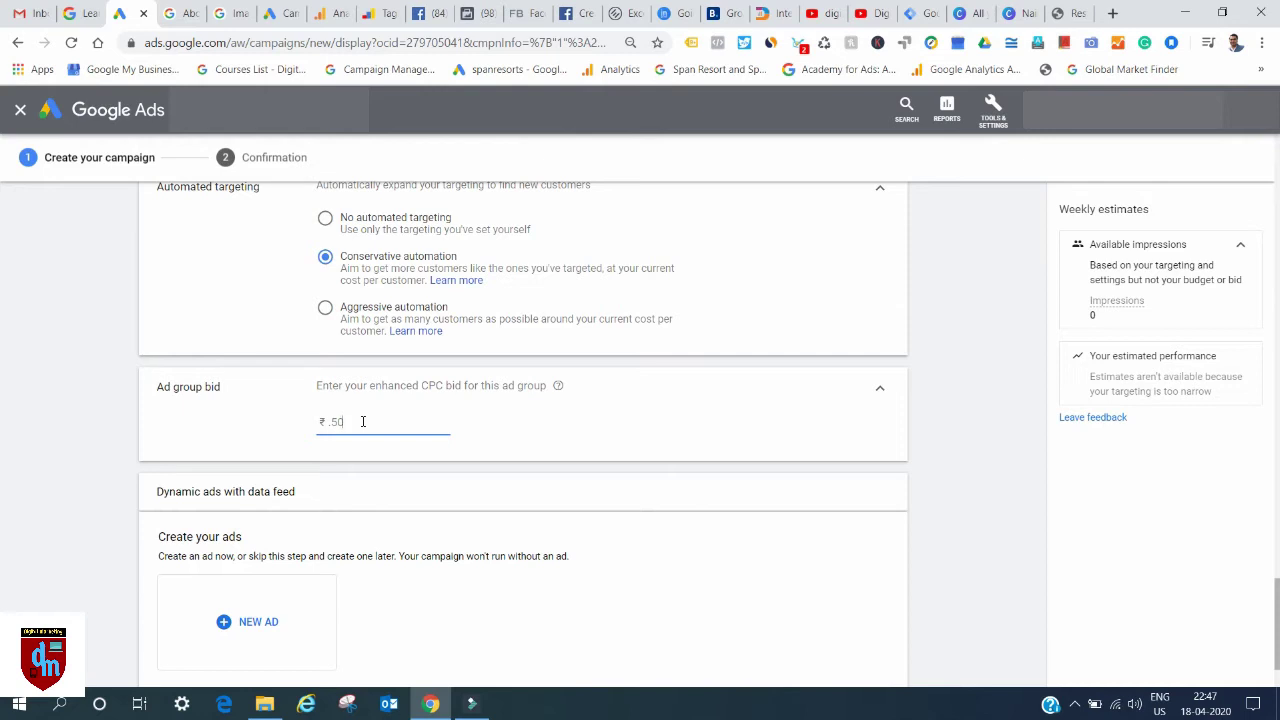
scroll(220, 514, "down", 1)
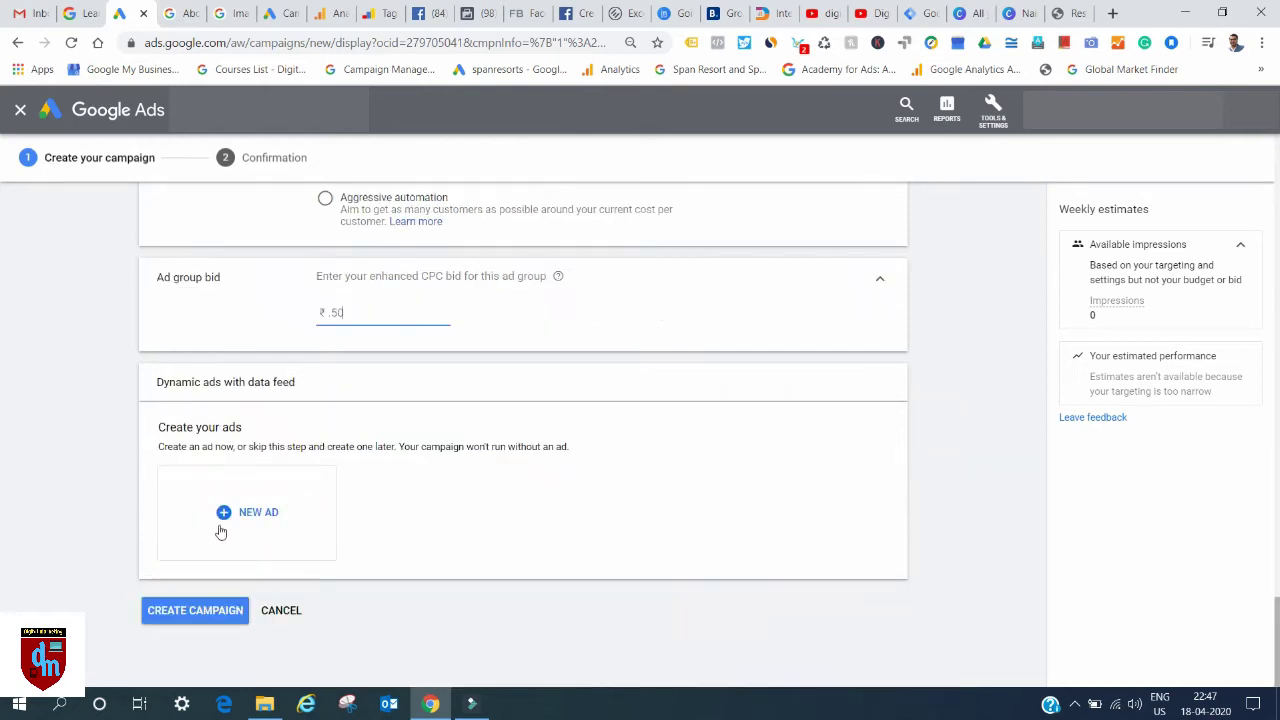
left_click(274, 514)
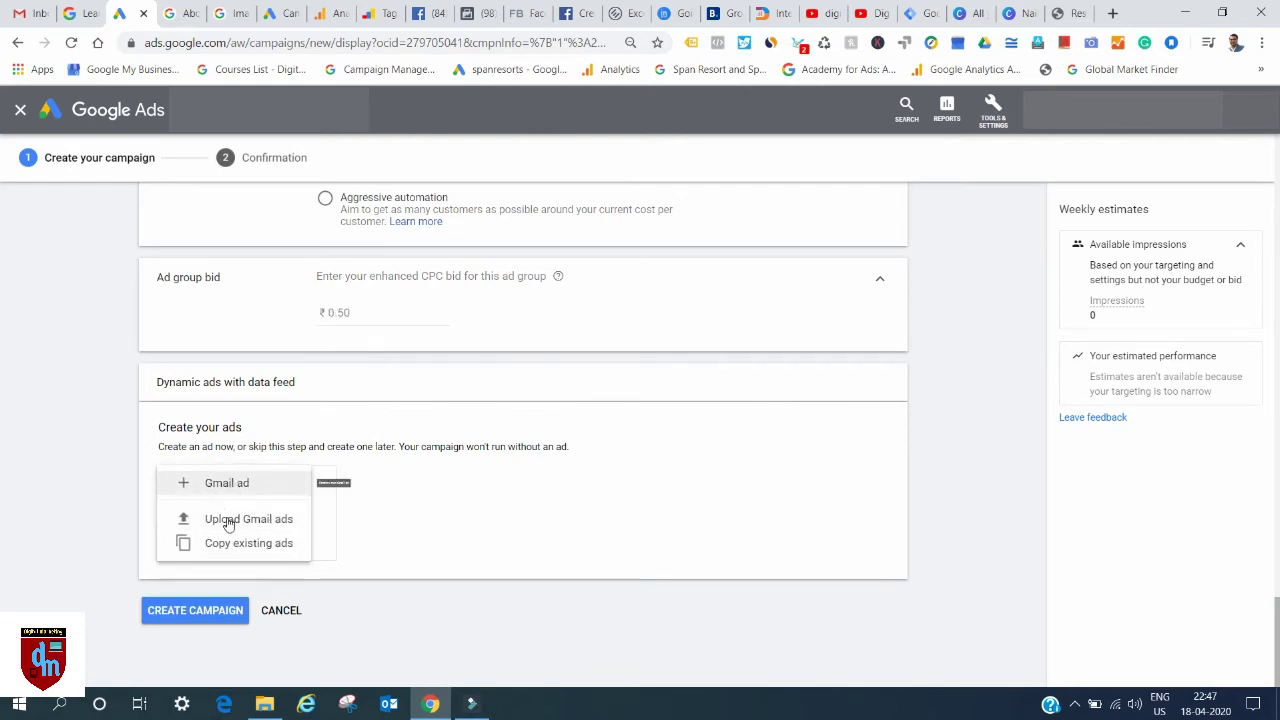
left_click(236, 486)
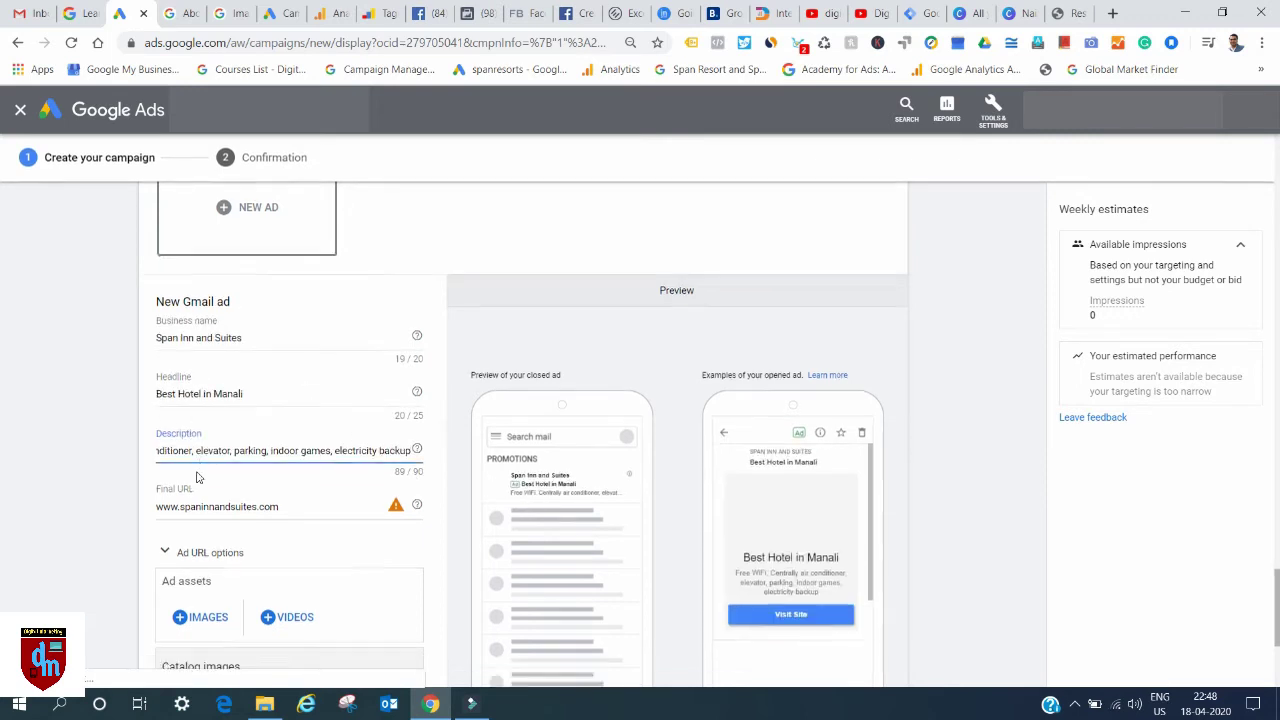
scroll(197, 477, "down", 1)
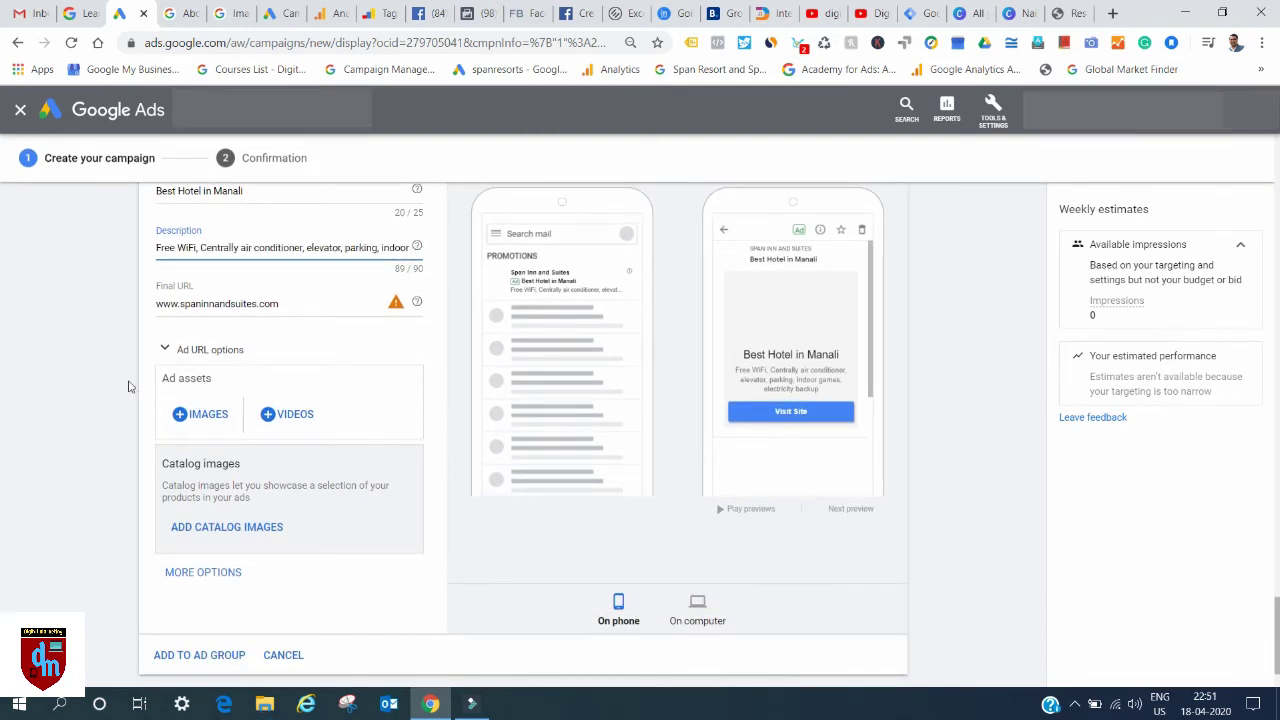
Open the image selection for the Gmail ad, review the upload and stock image sources, and bring up the recently used images.
left_click(209, 416)
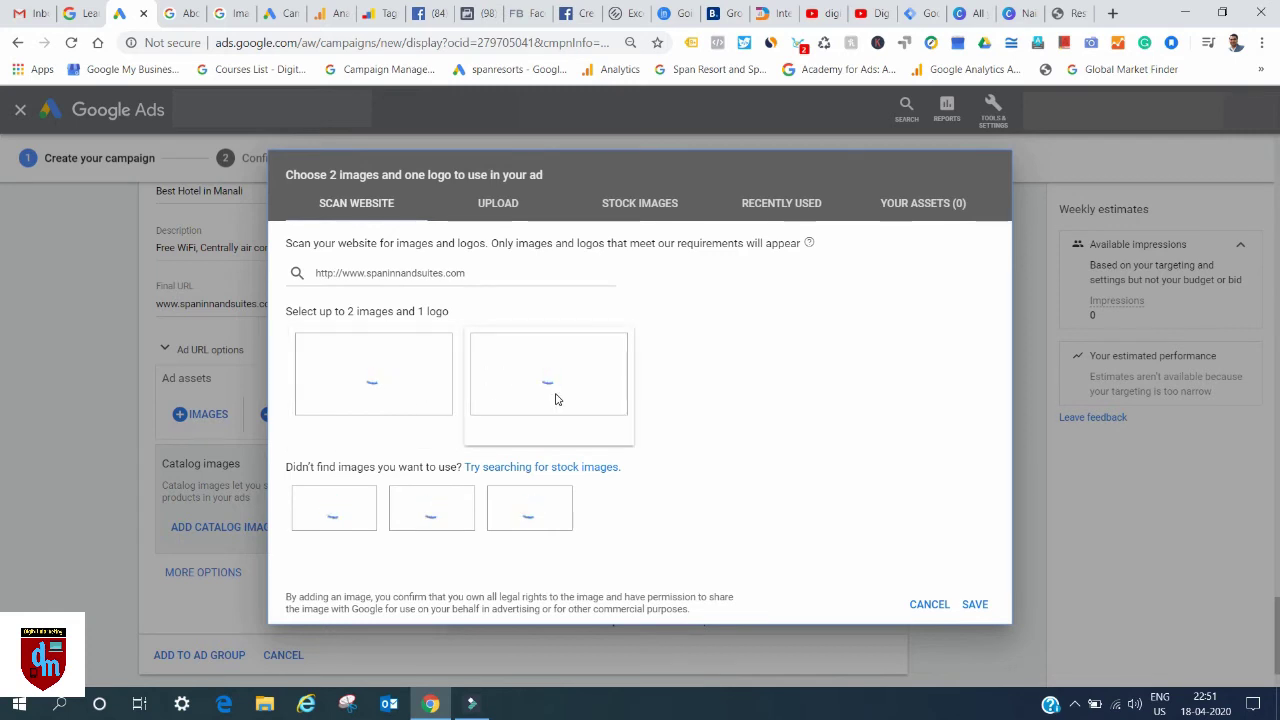
left_click(489, 205)
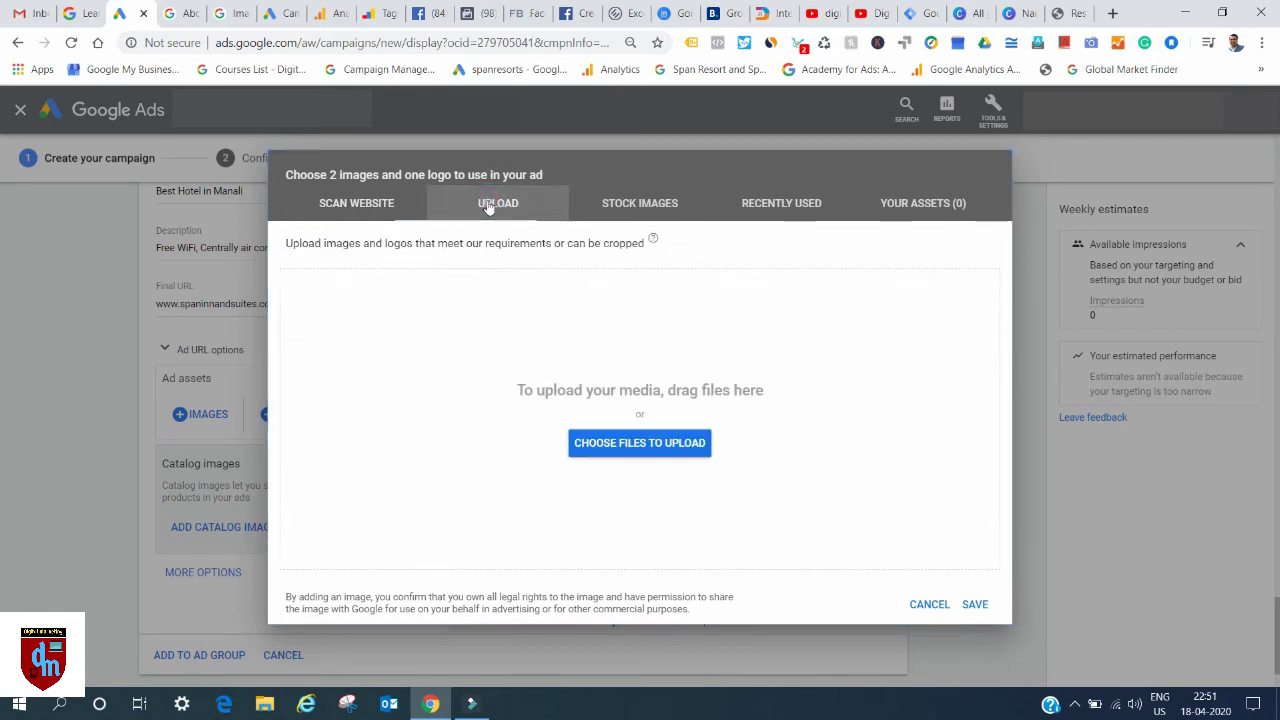
left_click(638, 205)
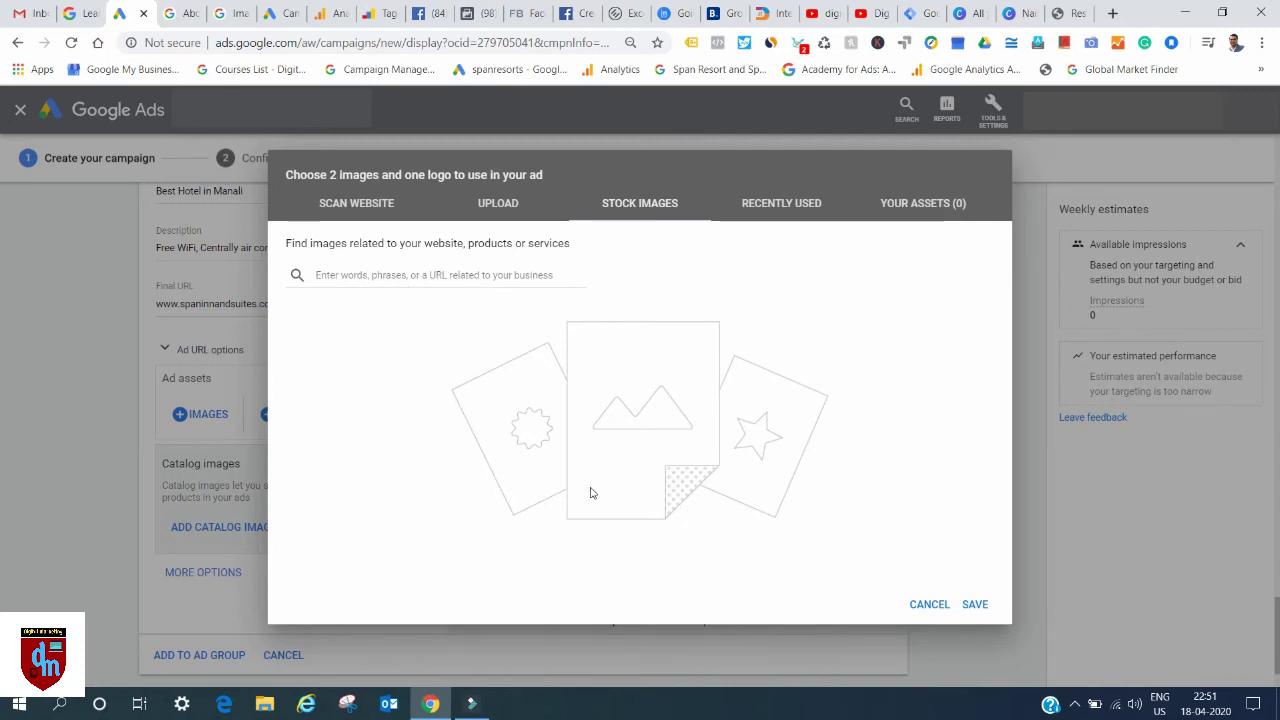
left_click(790, 204)
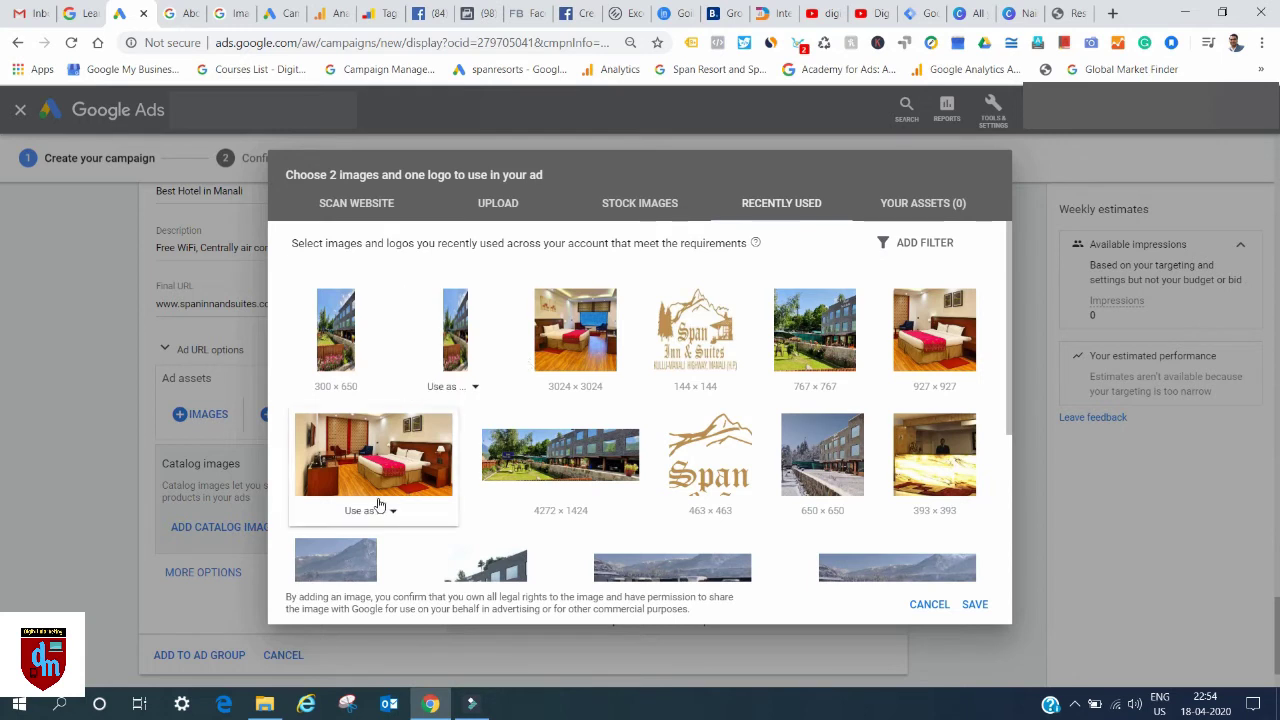
Use the wide bedroom photo as a square (1:1) marketing image and the 4272 × 1424 hotel exterior photo as the header image.
left_click(390, 510)
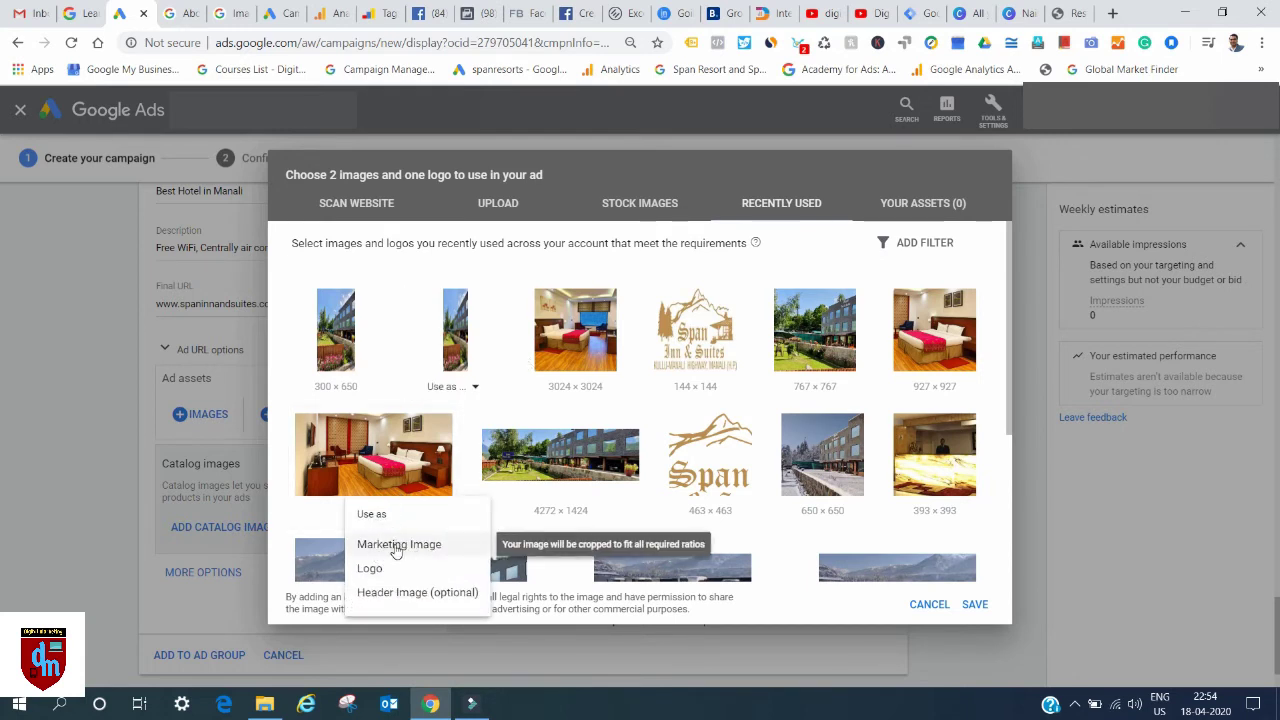
left_click(397, 546)
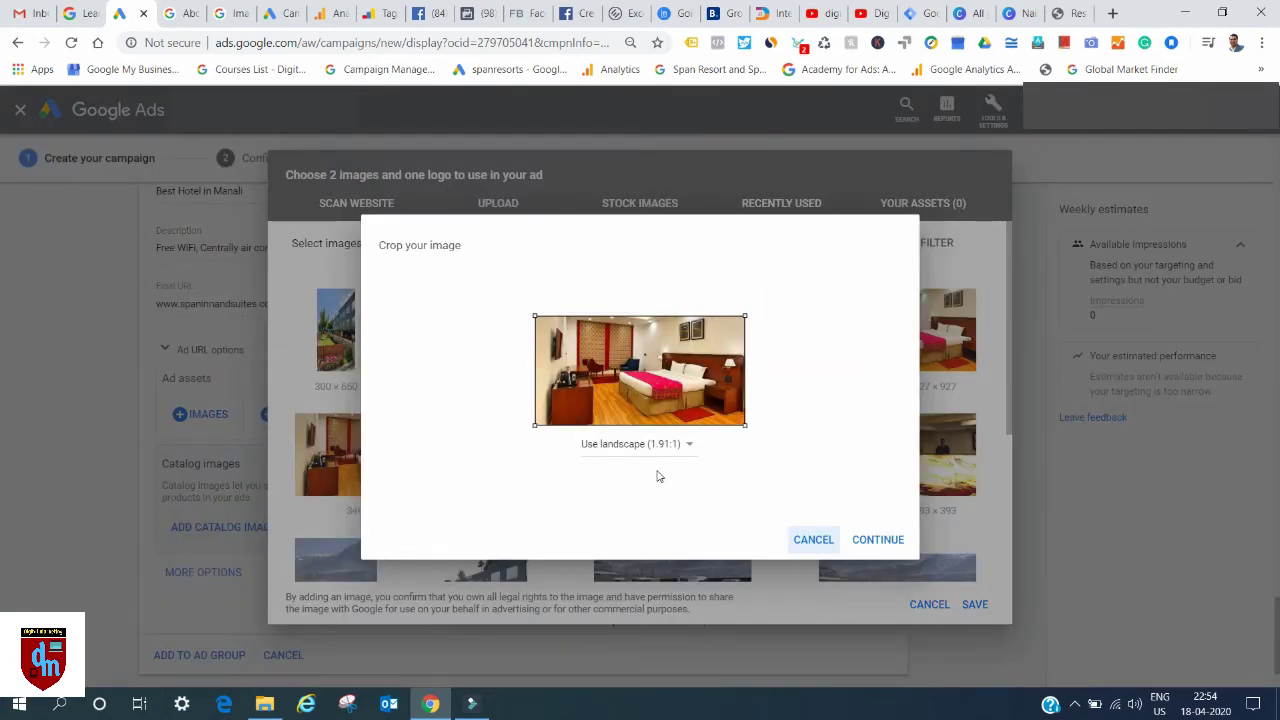
left_click(688, 445)
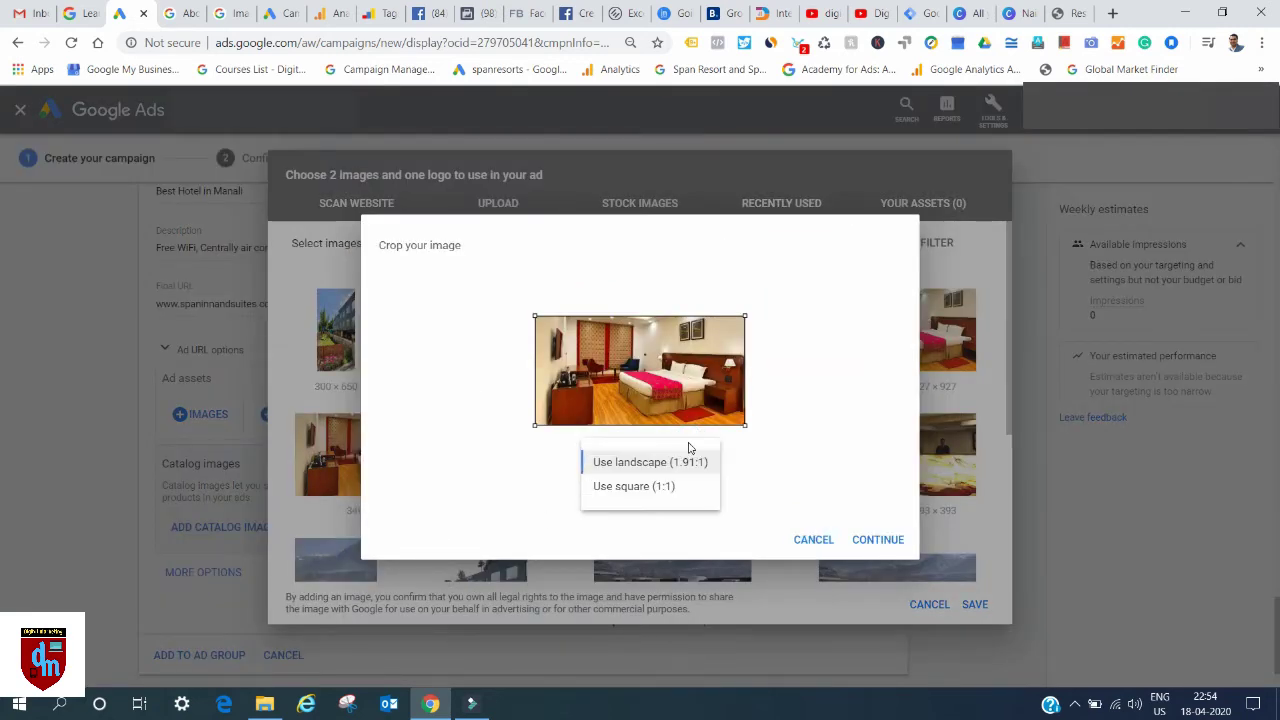
left_click(617, 497)
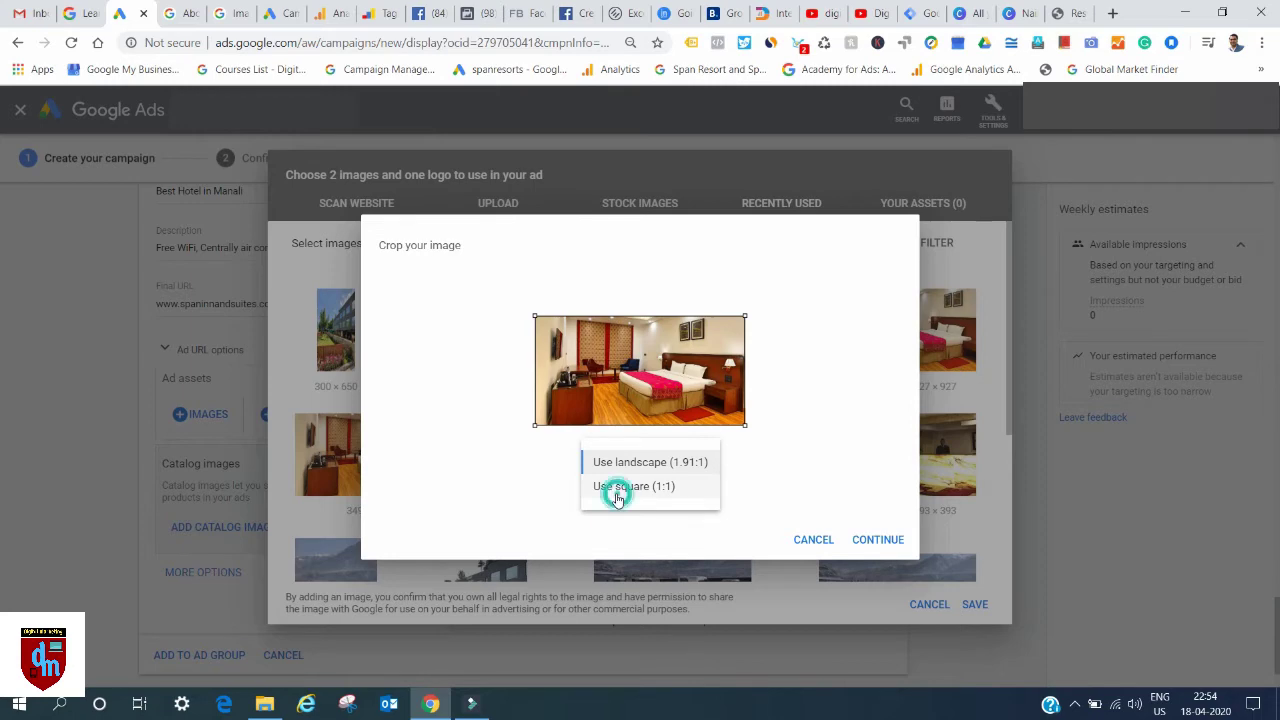
left_click(878, 539)
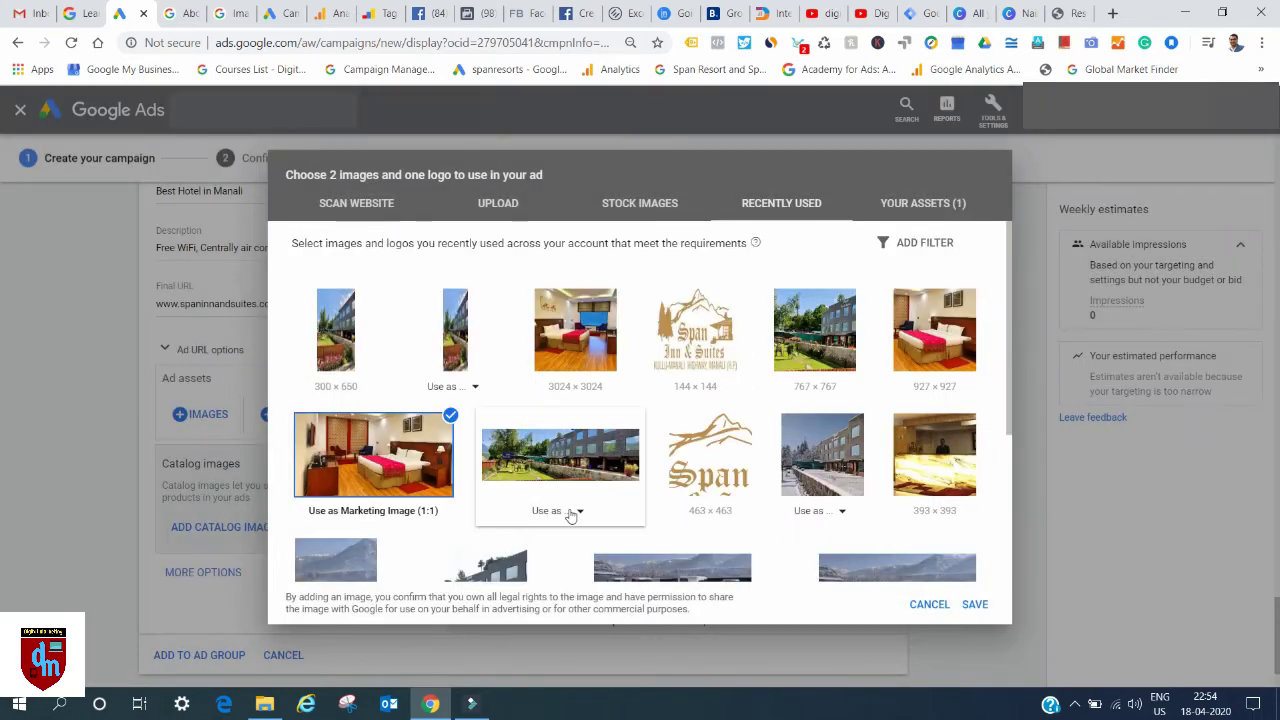
left_click(579, 512)
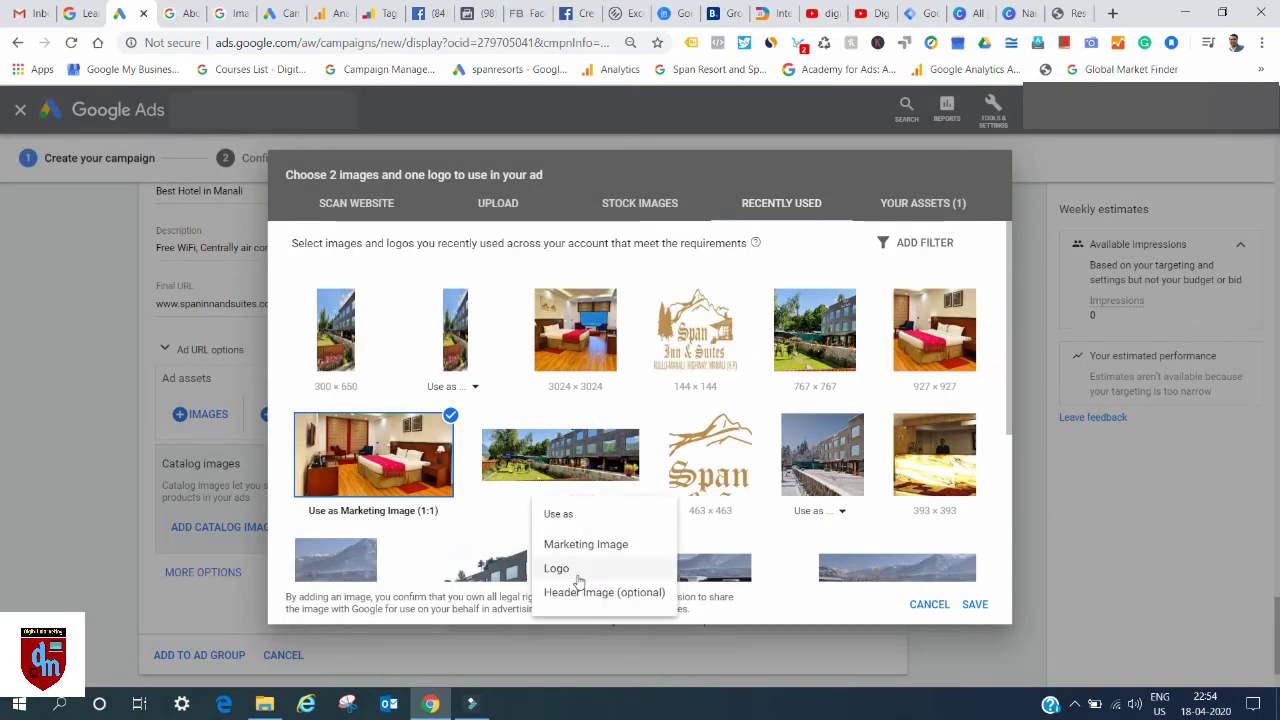
left_click(572, 592)
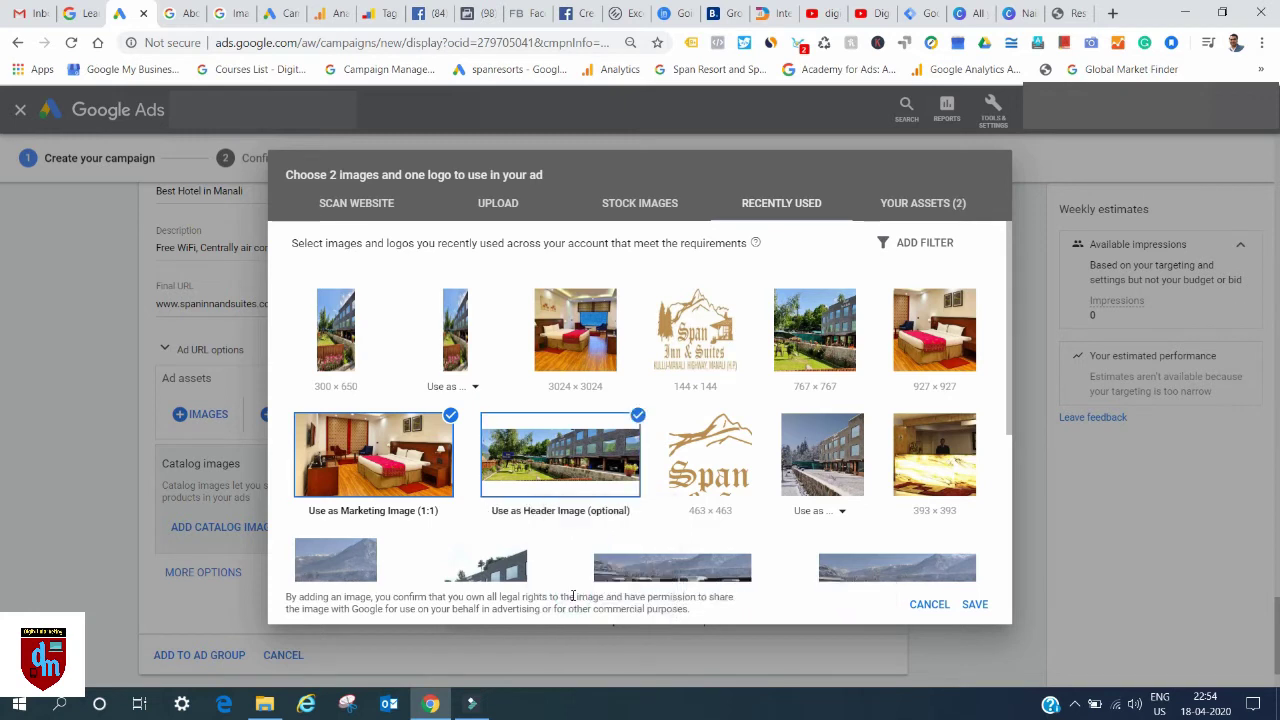
Use the 144 × 144 Span Inn & Suites image as the ad's logo and save the image selection.
left_click(710, 385)
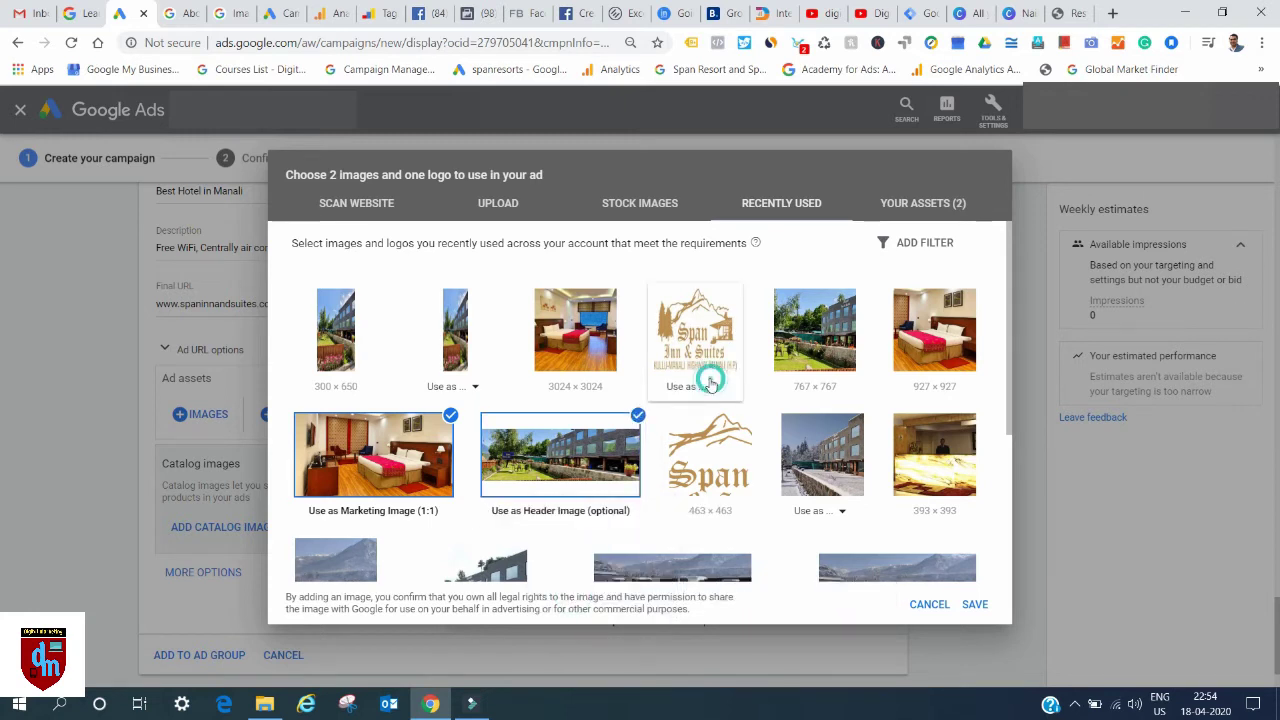
left_click(683, 446)
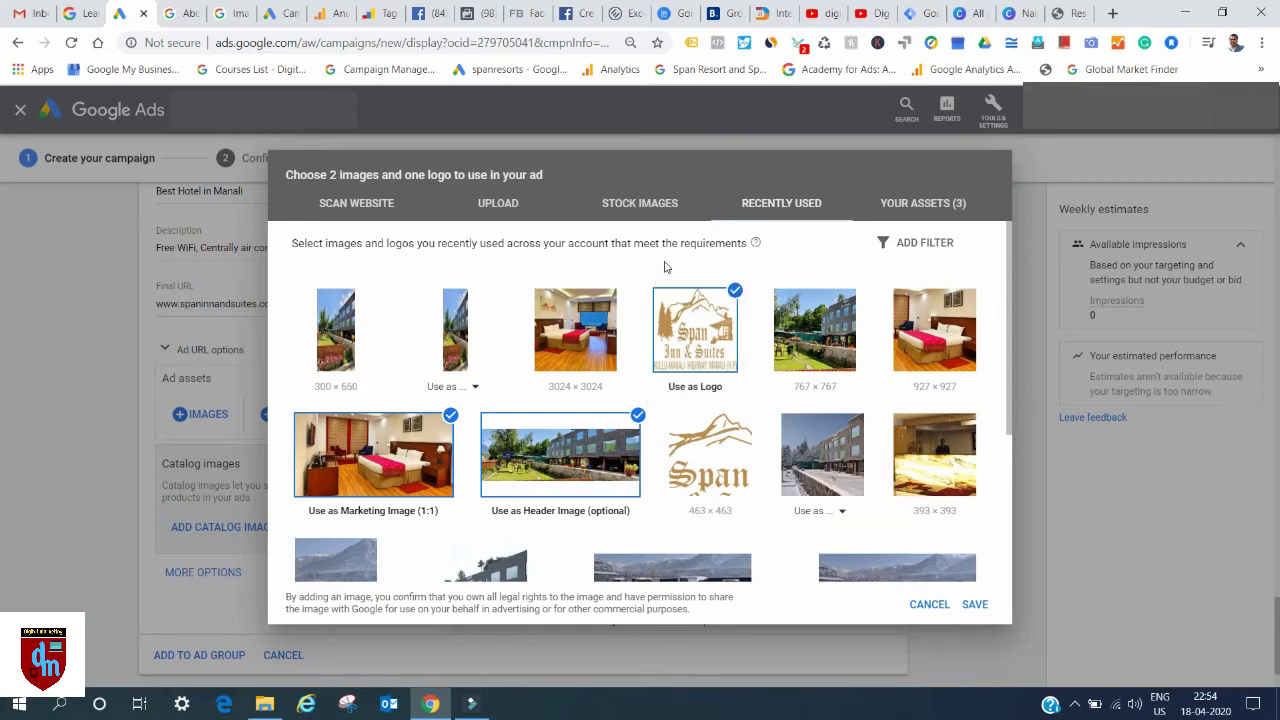
left_click(972, 605)
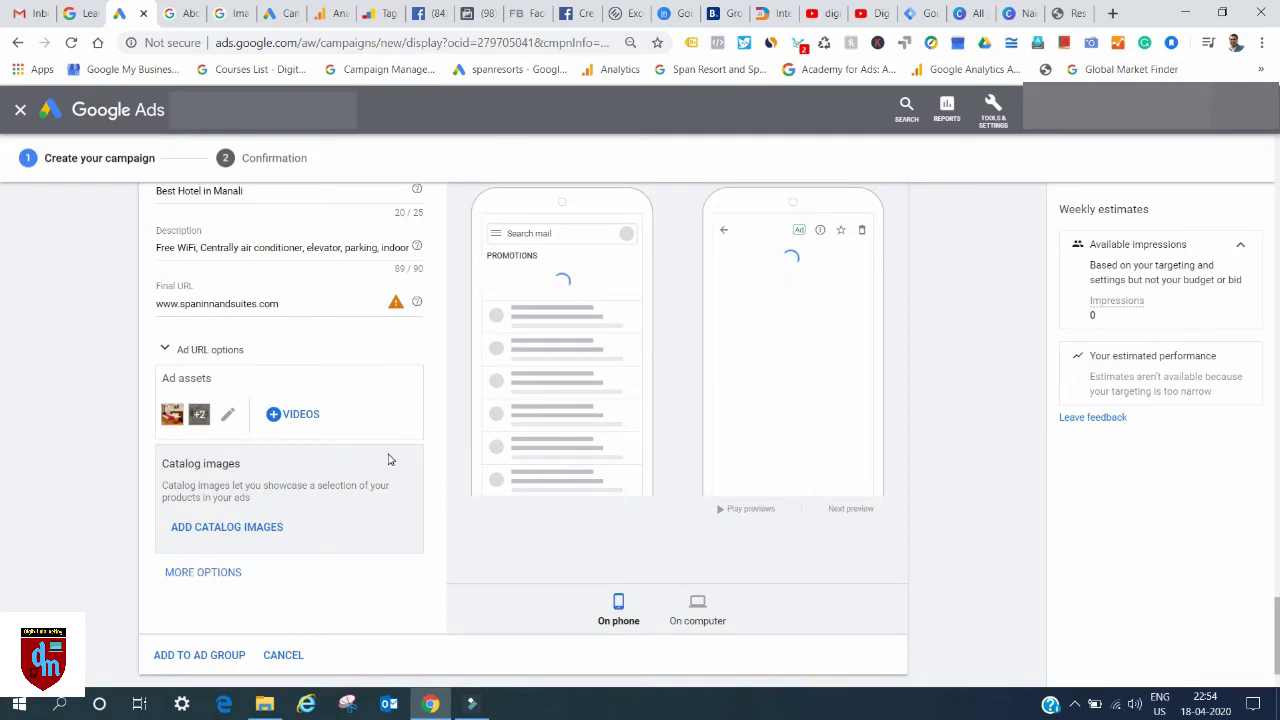
Add the recently used 01:42 video "Span Inn and Suites, Kullu Manali" to the Gmail ad and save it.
left_click(300, 423)
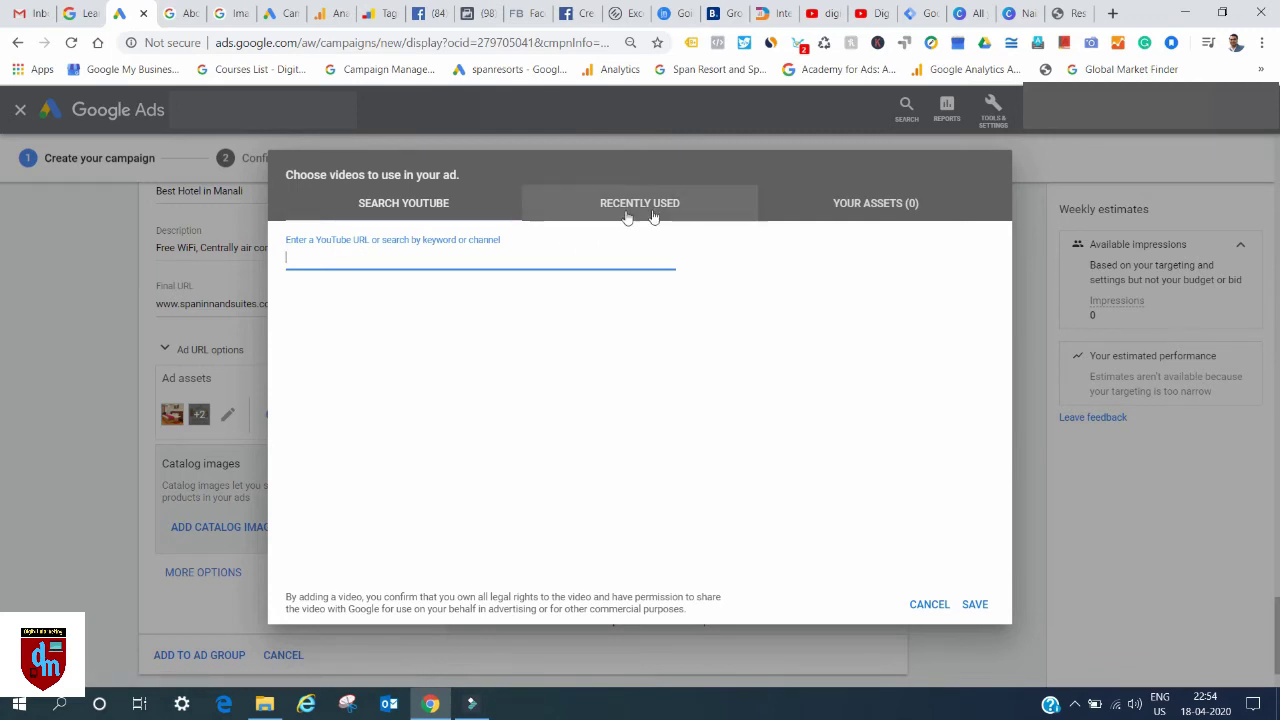
left_click(603, 214)
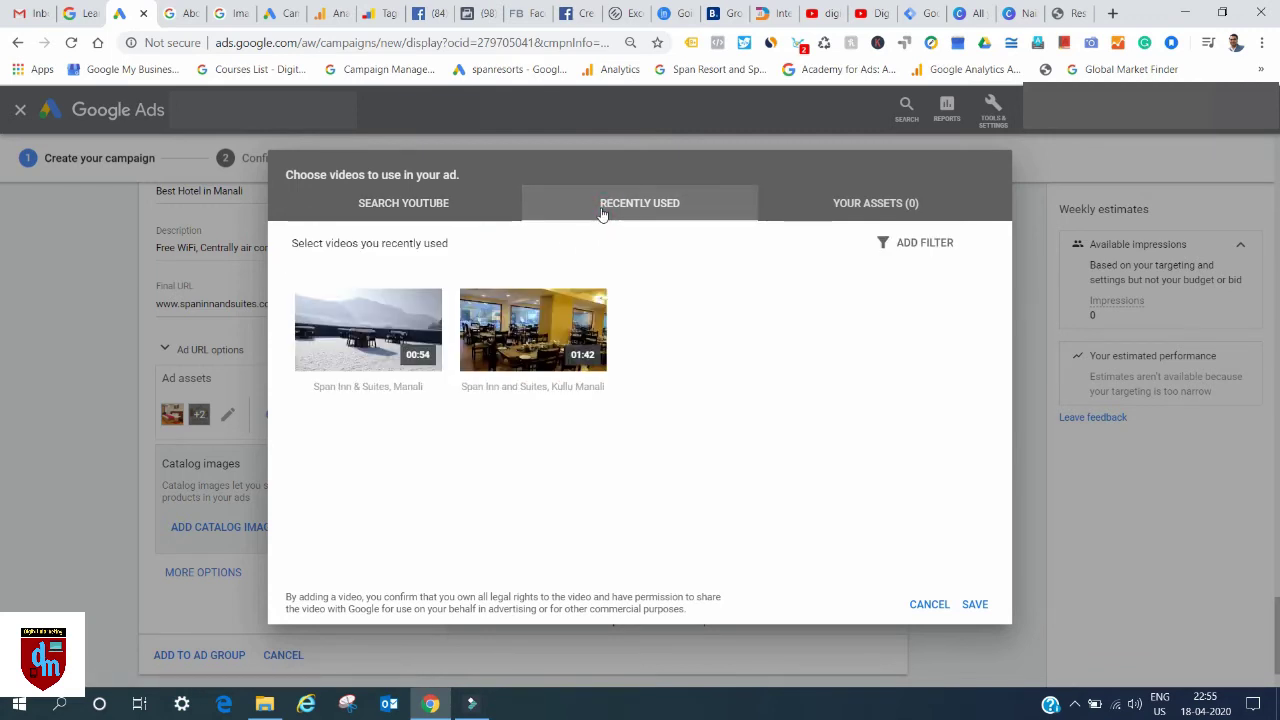
left_click(527, 343)
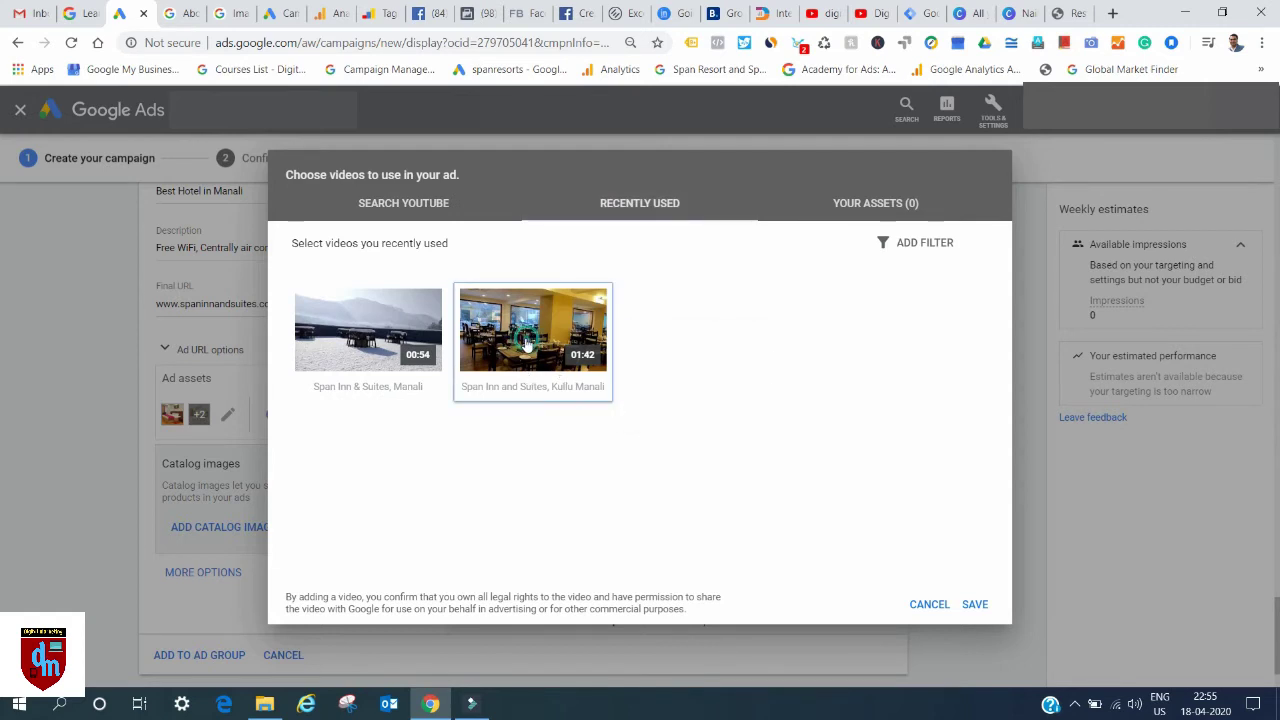
left_click(973, 605)
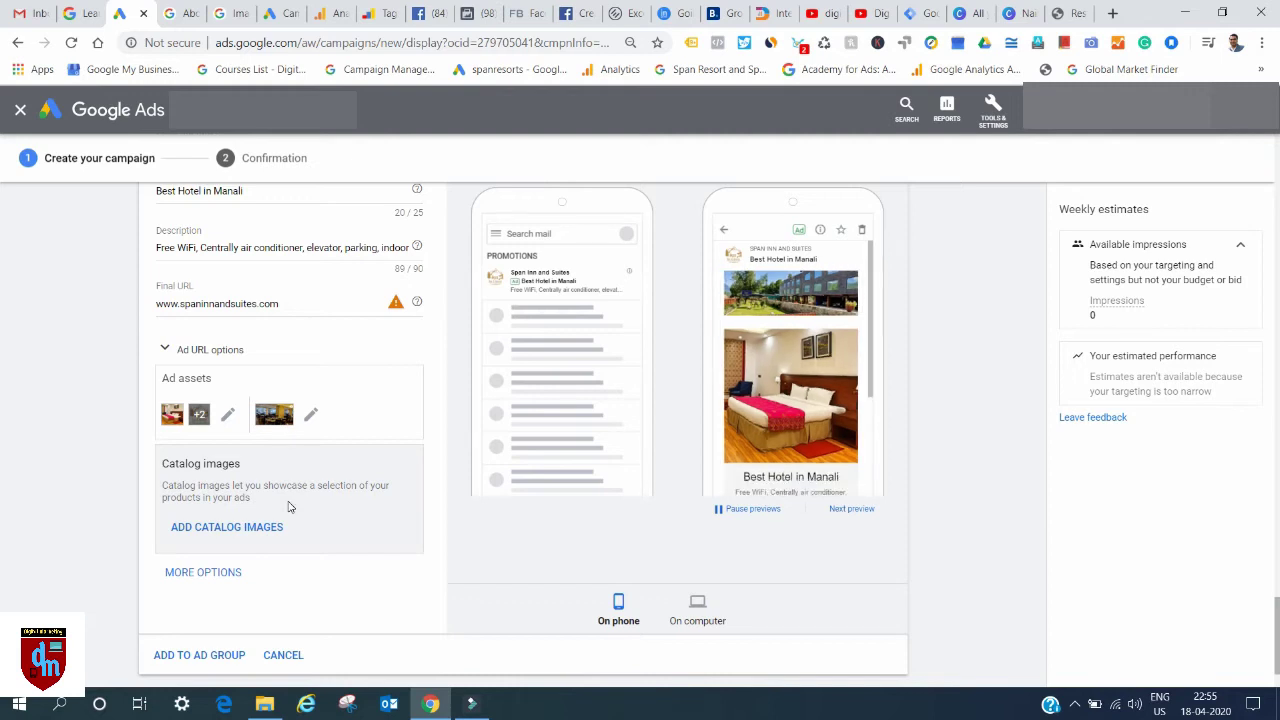
Upload the forgmail picture from the Desktop's SIS Images folder and add it as a catalog image with a square (1:1) crop.
left_click(240, 533)
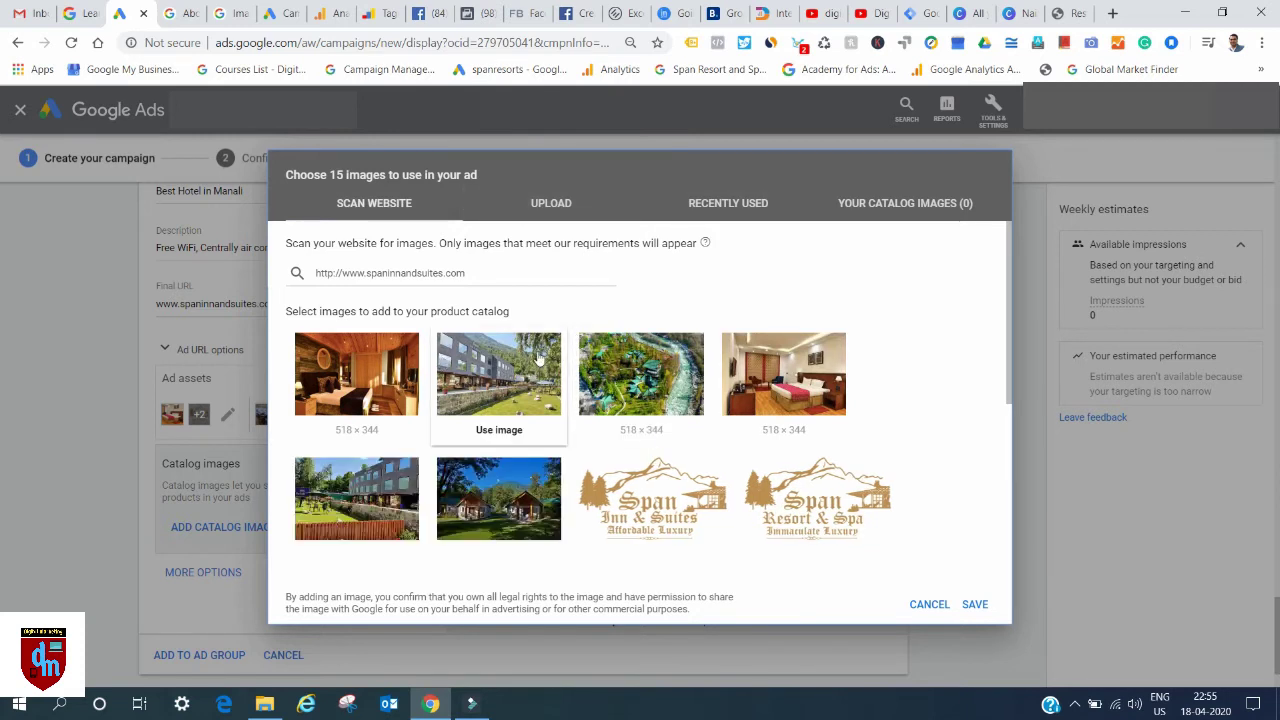
left_click(735, 207)
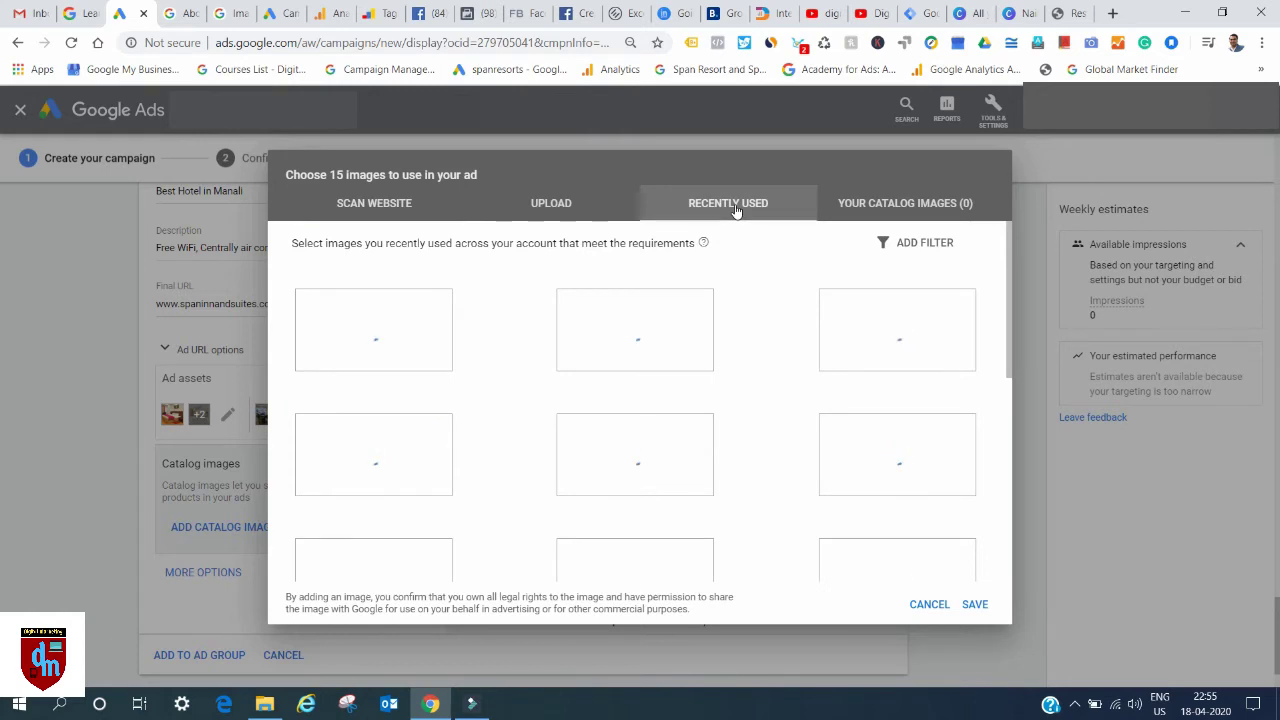
left_click(600, 208)
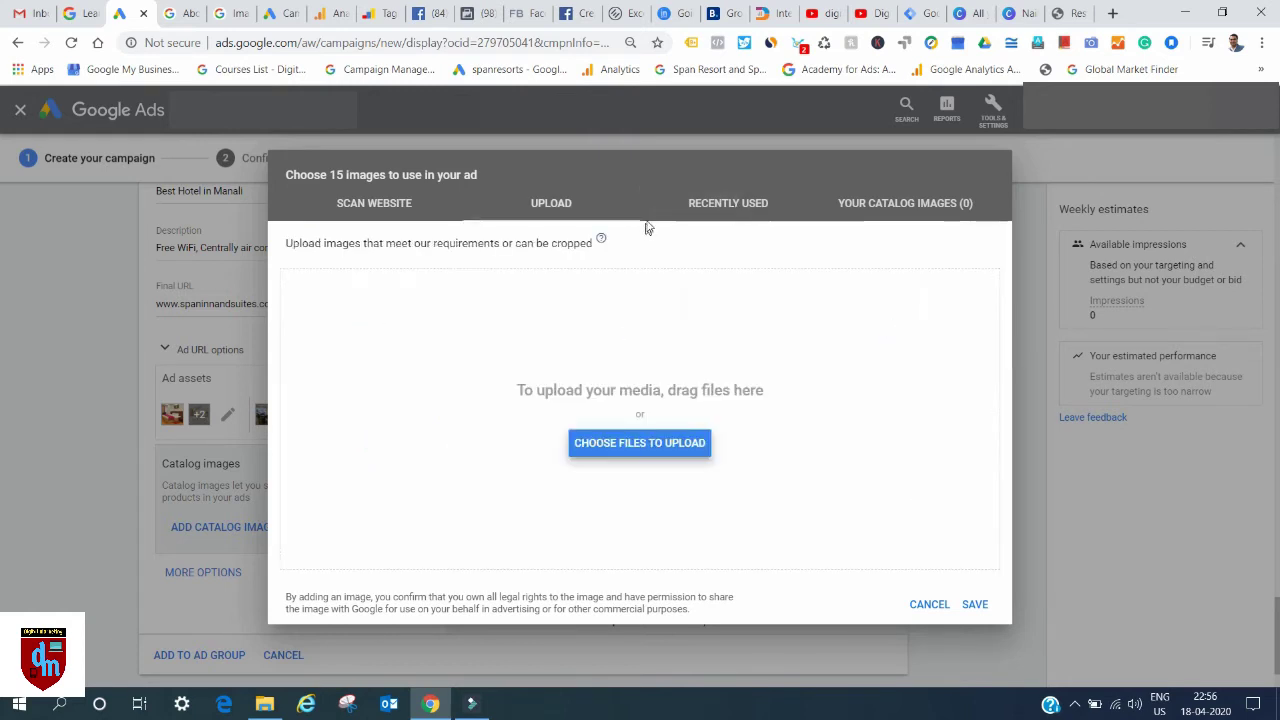
left_click(562, 207)
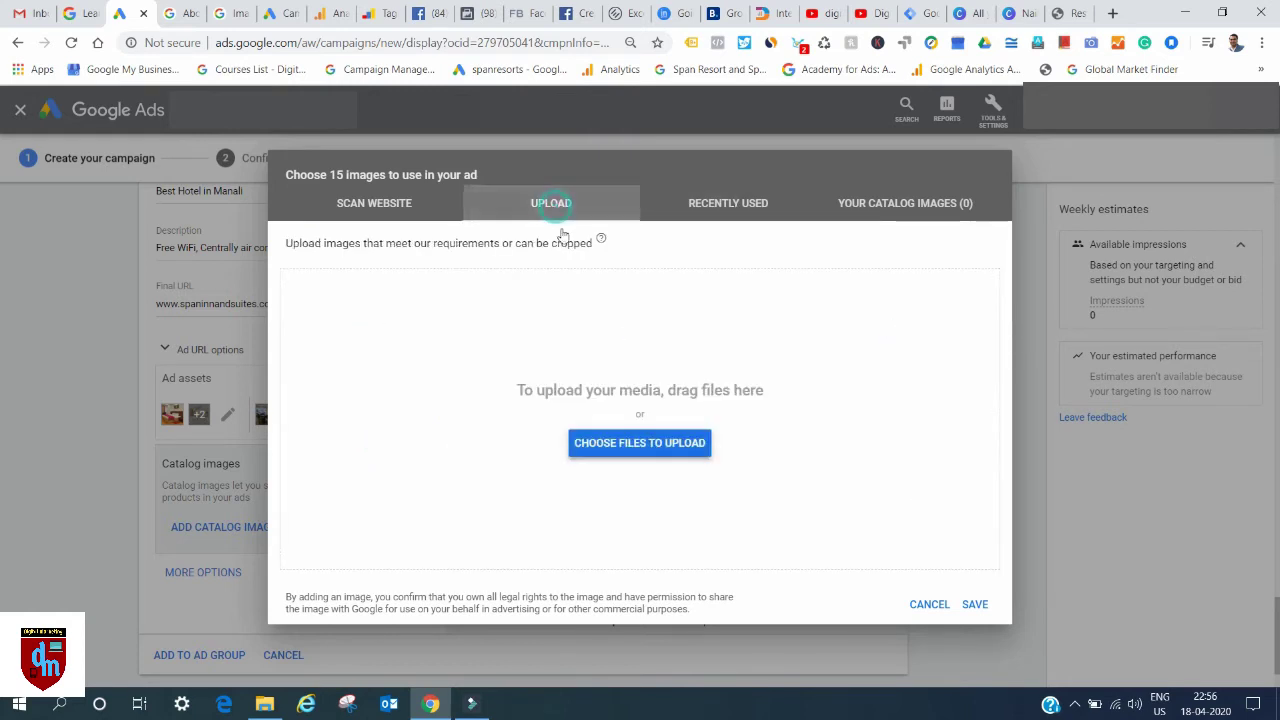
left_click(620, 444)
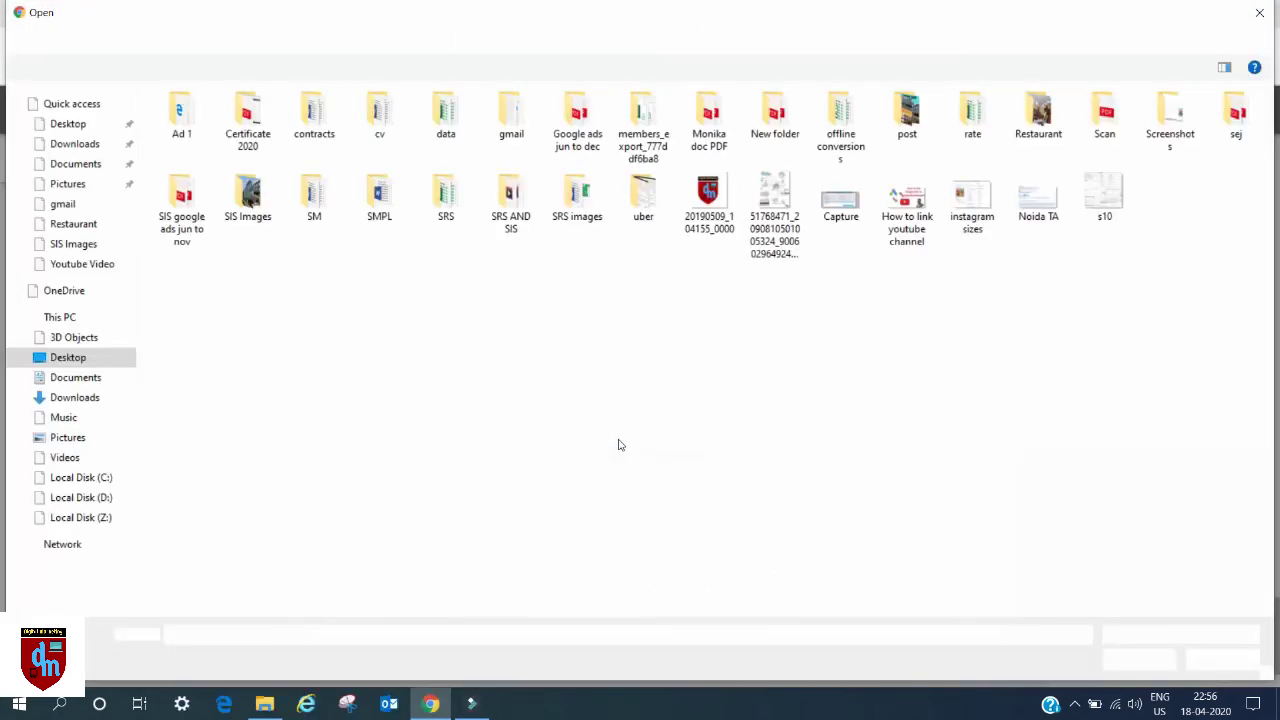
double_click(248, 195)
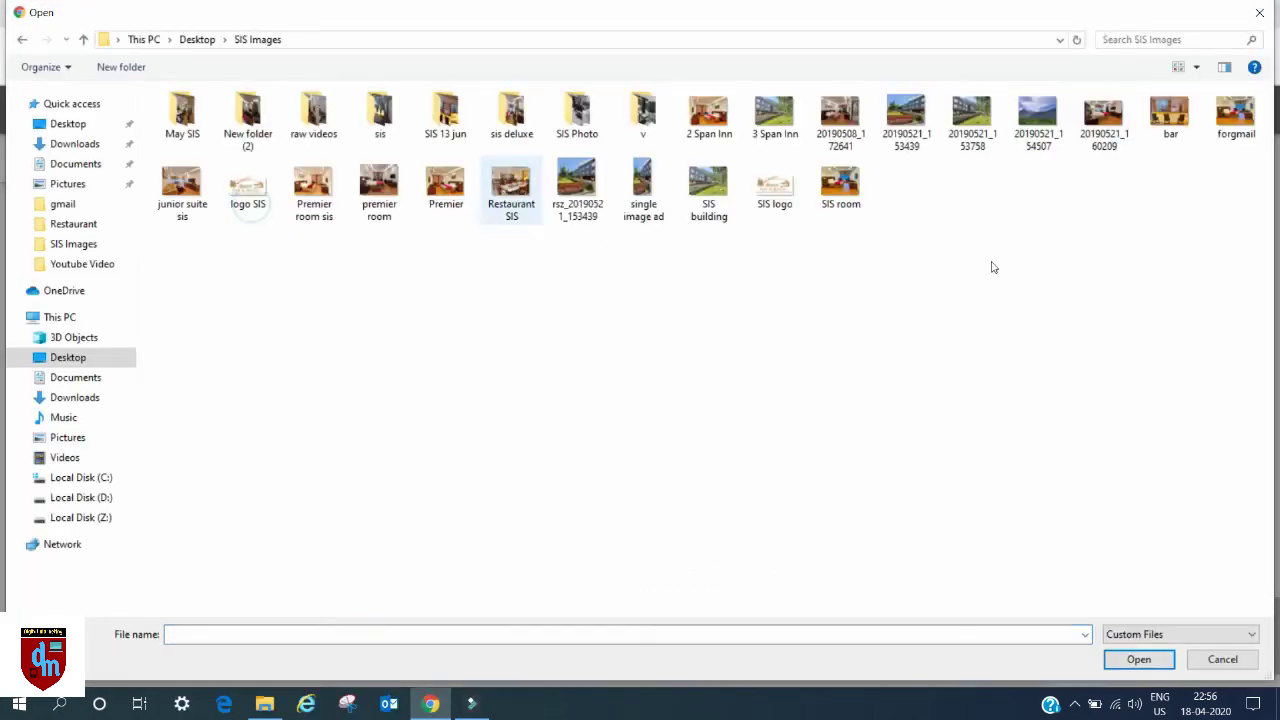
double_click(1233, 114)
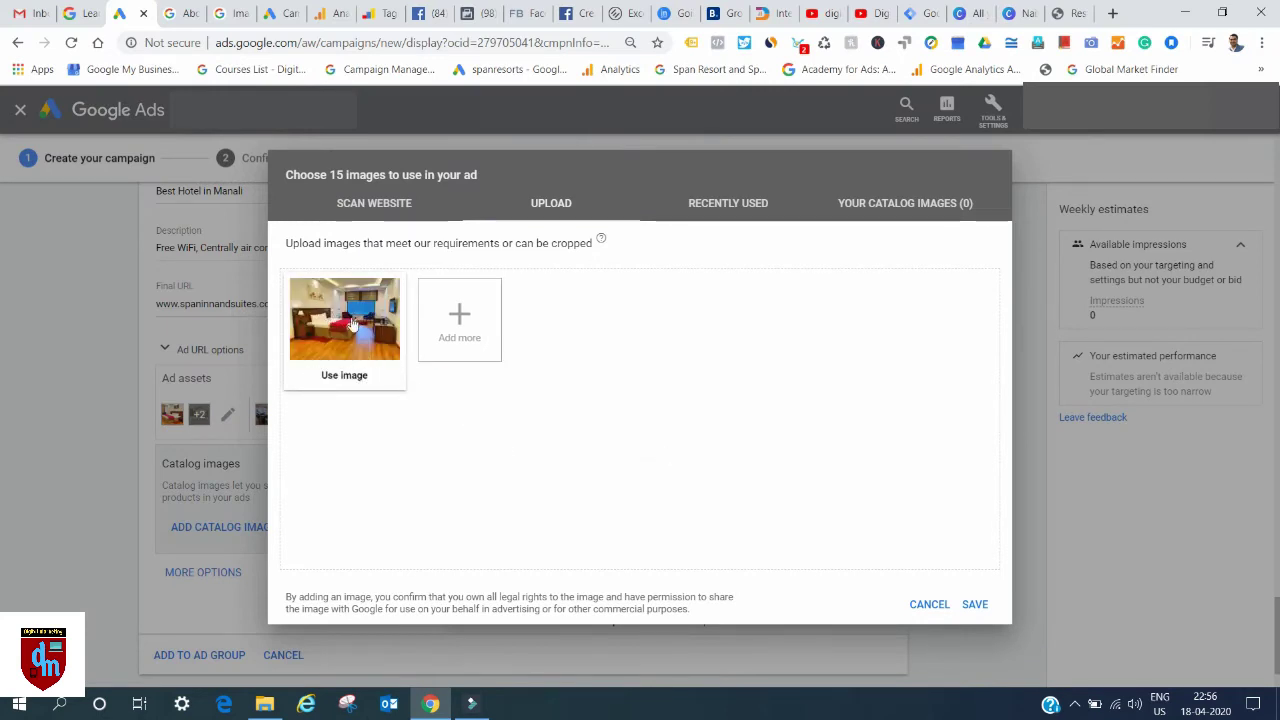
mouse_move(343, 380)
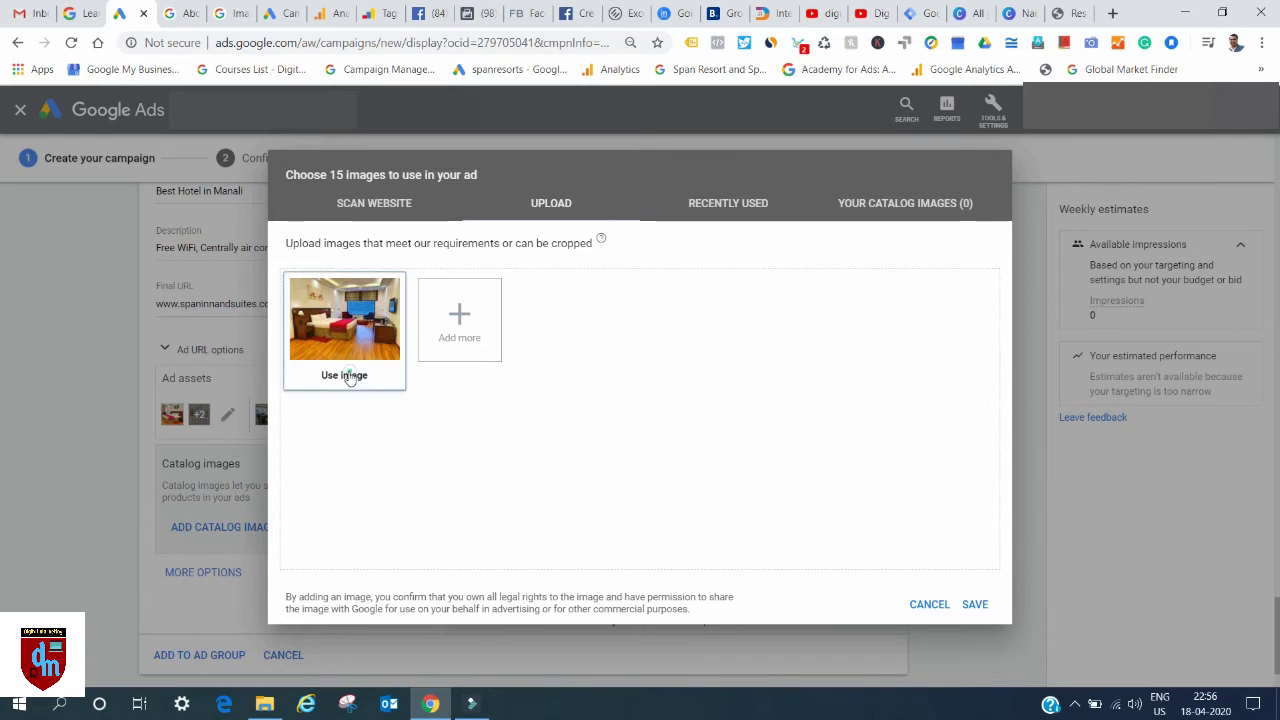
left_click(348, 376)
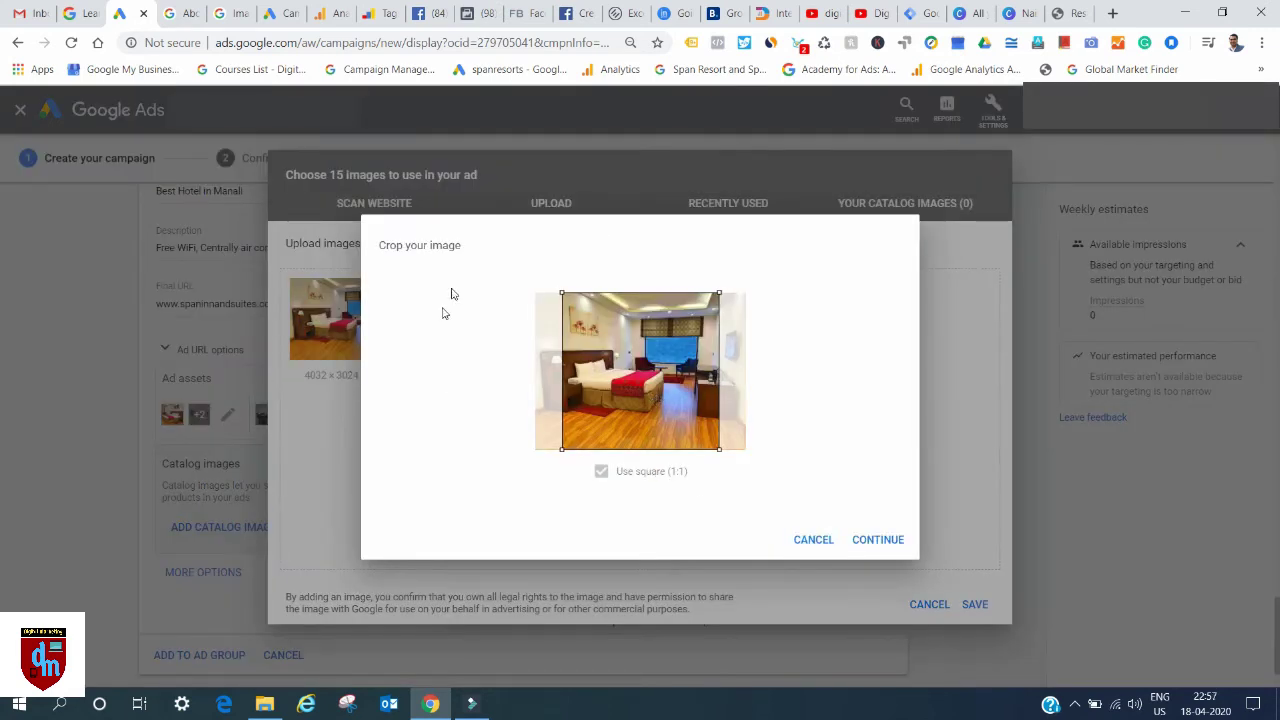
left_click_drag(642, 354, 672, 362)
left_click(880, 539)
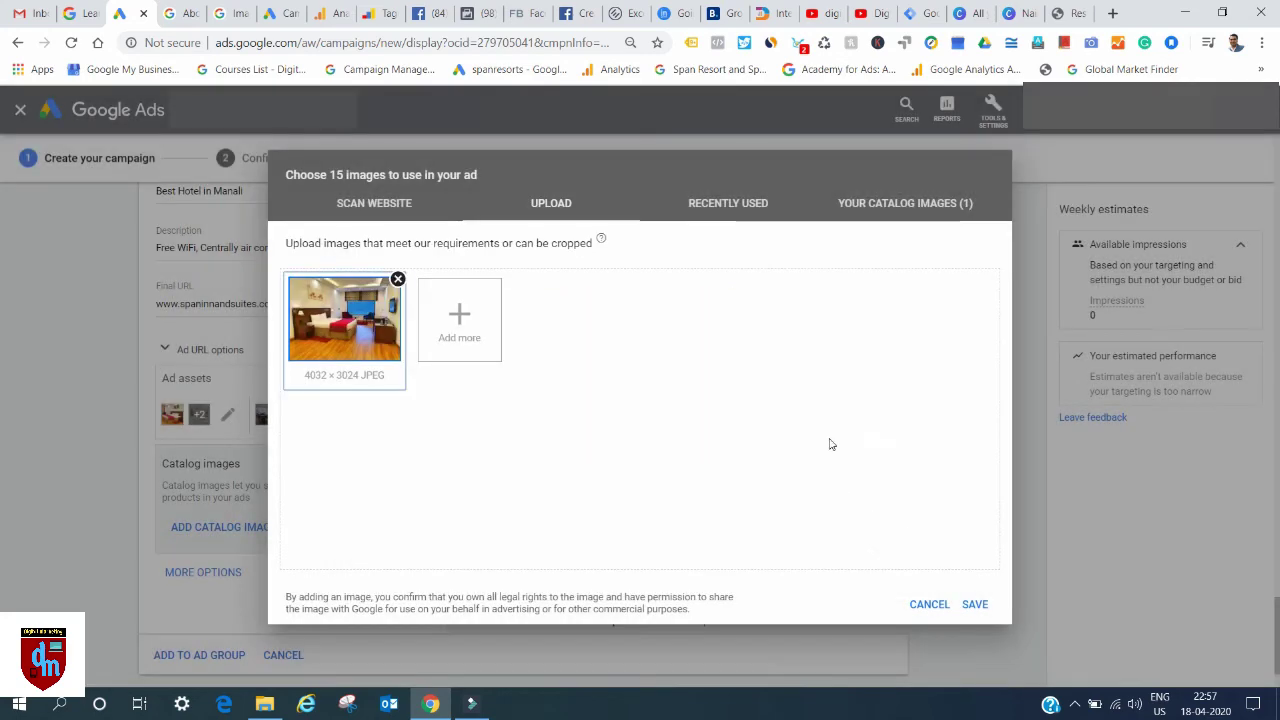
Add the recently used 927 × 927 bedroom, 767 × 767 exterior and square-cropped 4272 × 1424 exterior photos as catalog images and save.
left_click(719, 205)
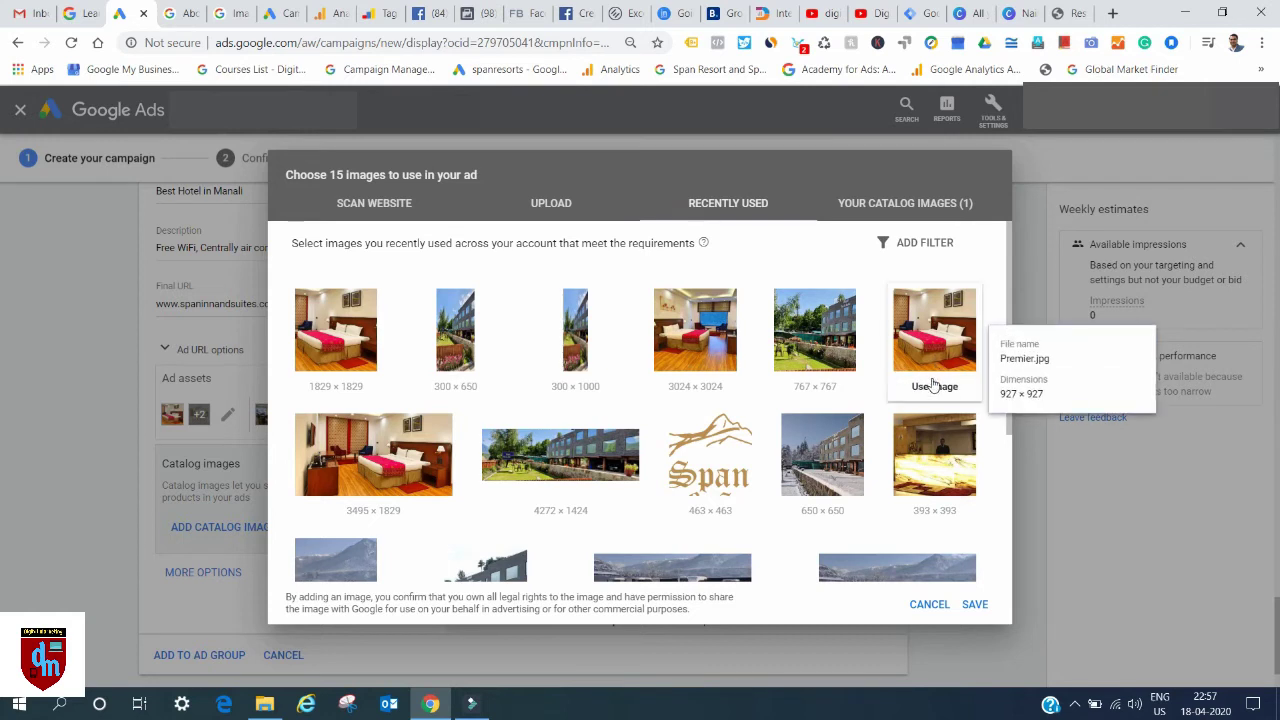
left_click(933, 385)
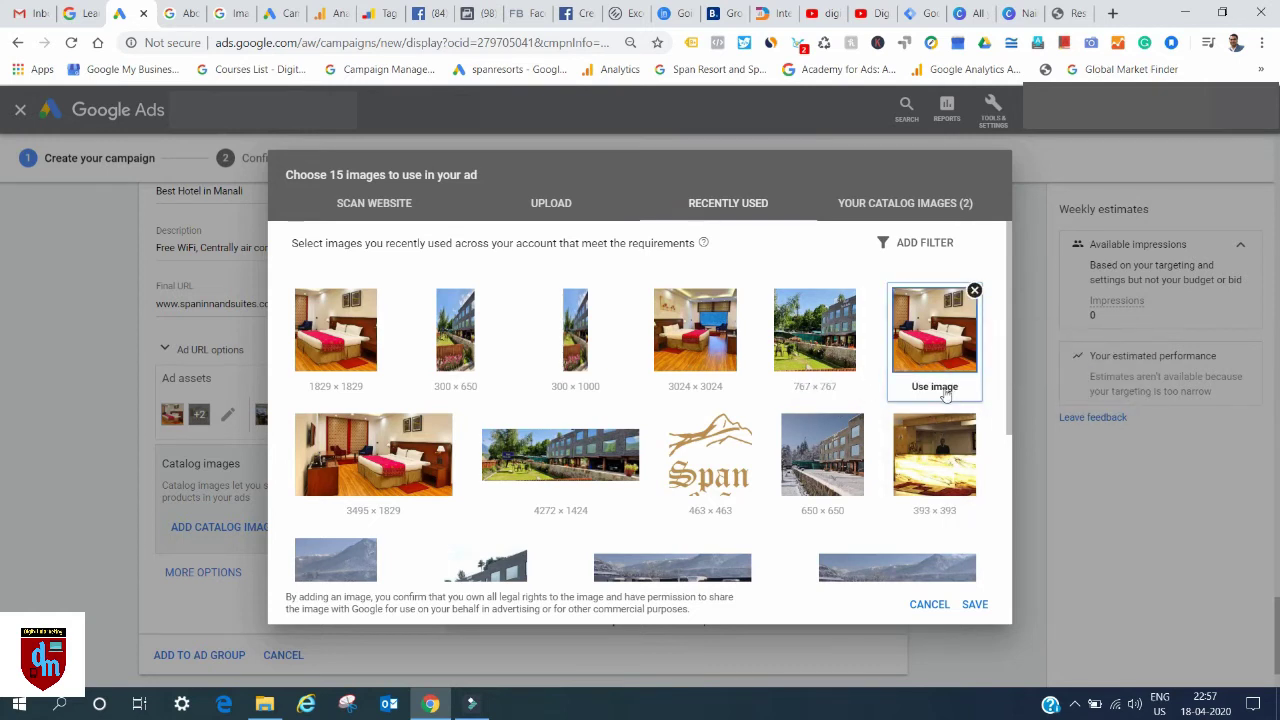
left_click(815, 387)
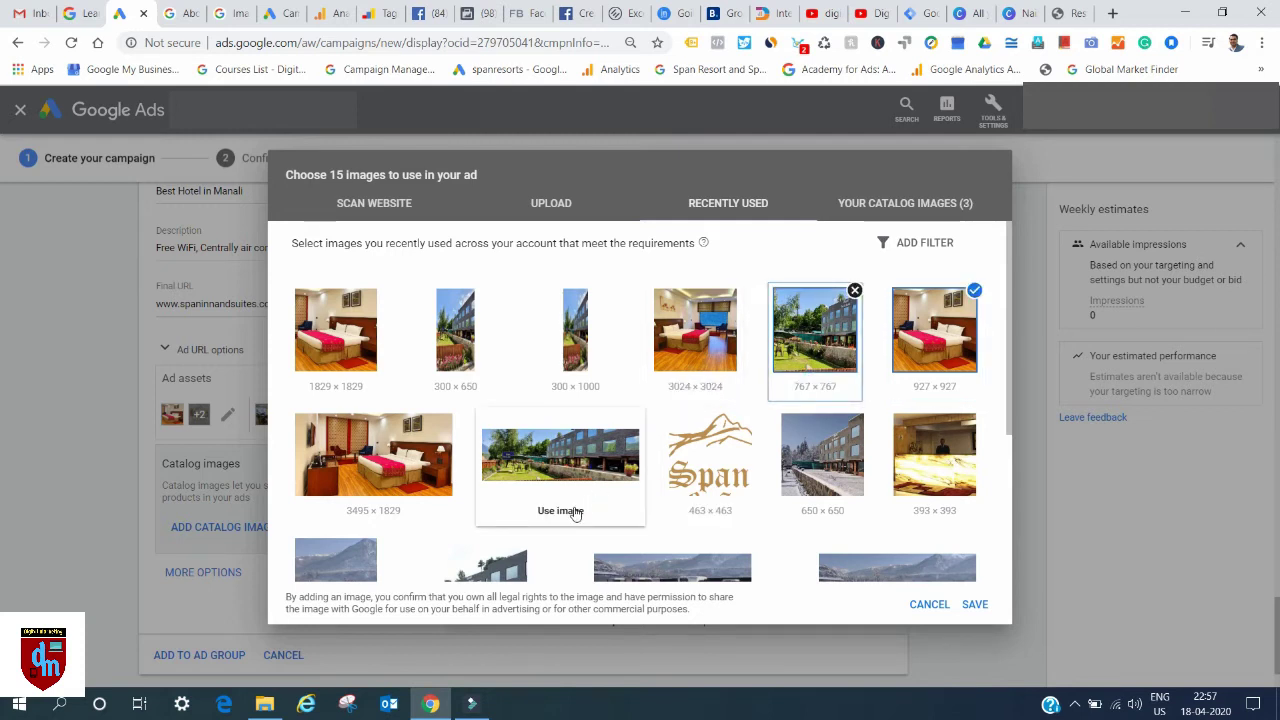
left_click(575, 511)
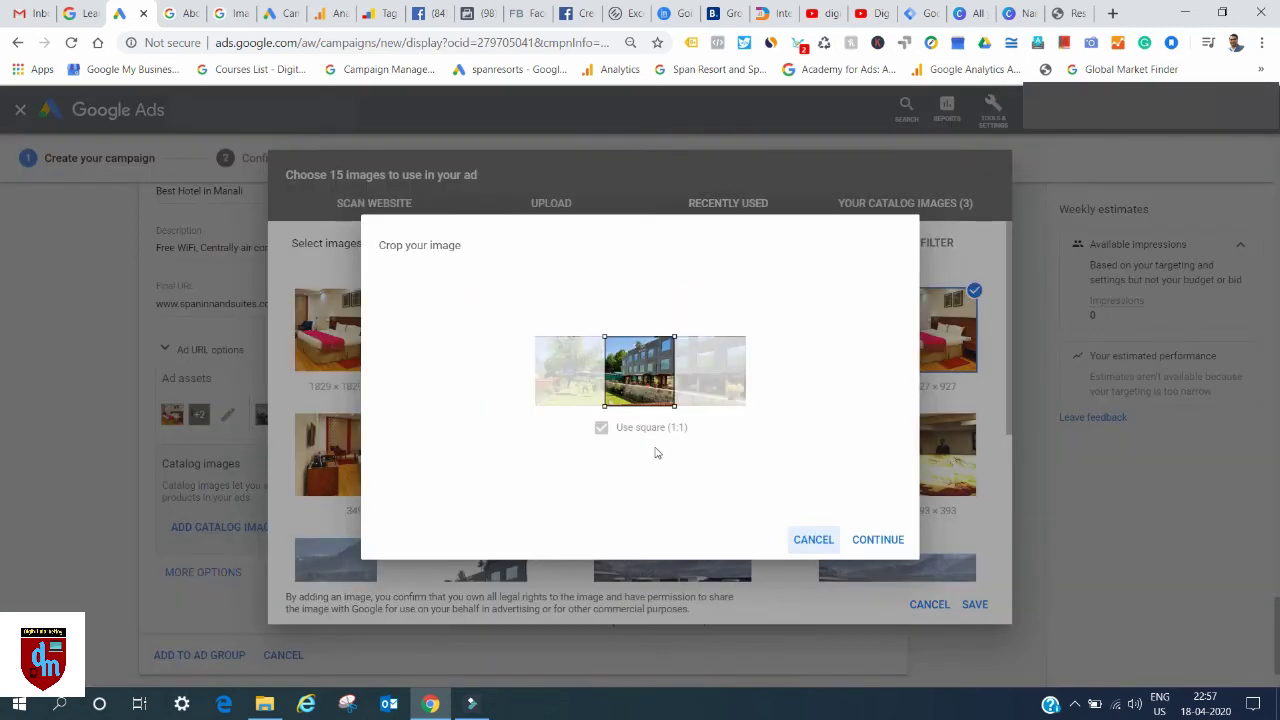
left_click(884, 539)
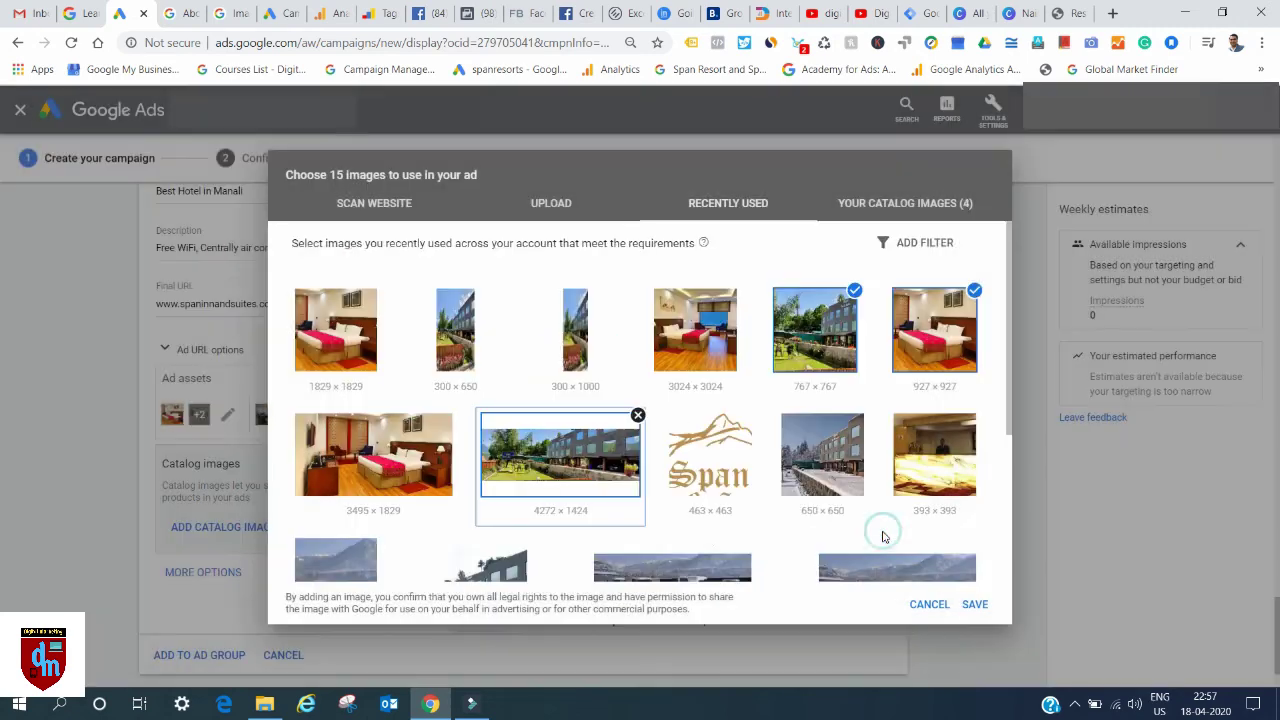
left_click(976, 606)
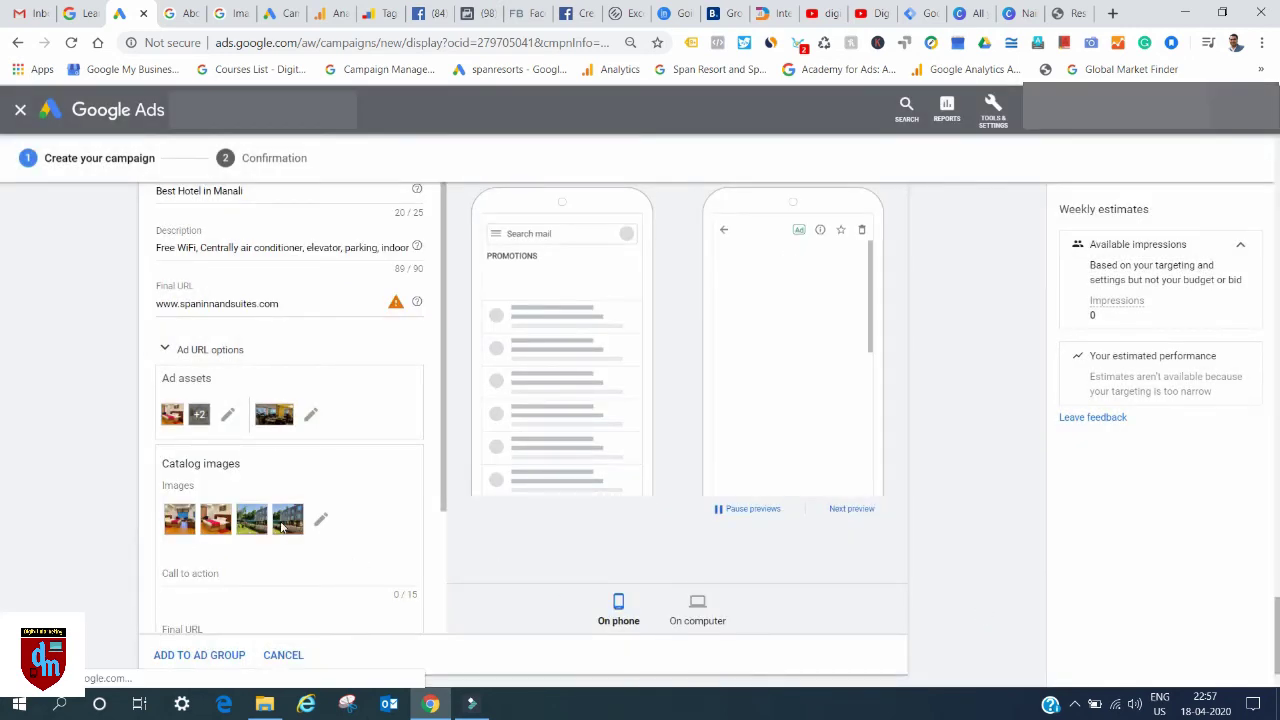
scroll(290, 540, "down", 1)
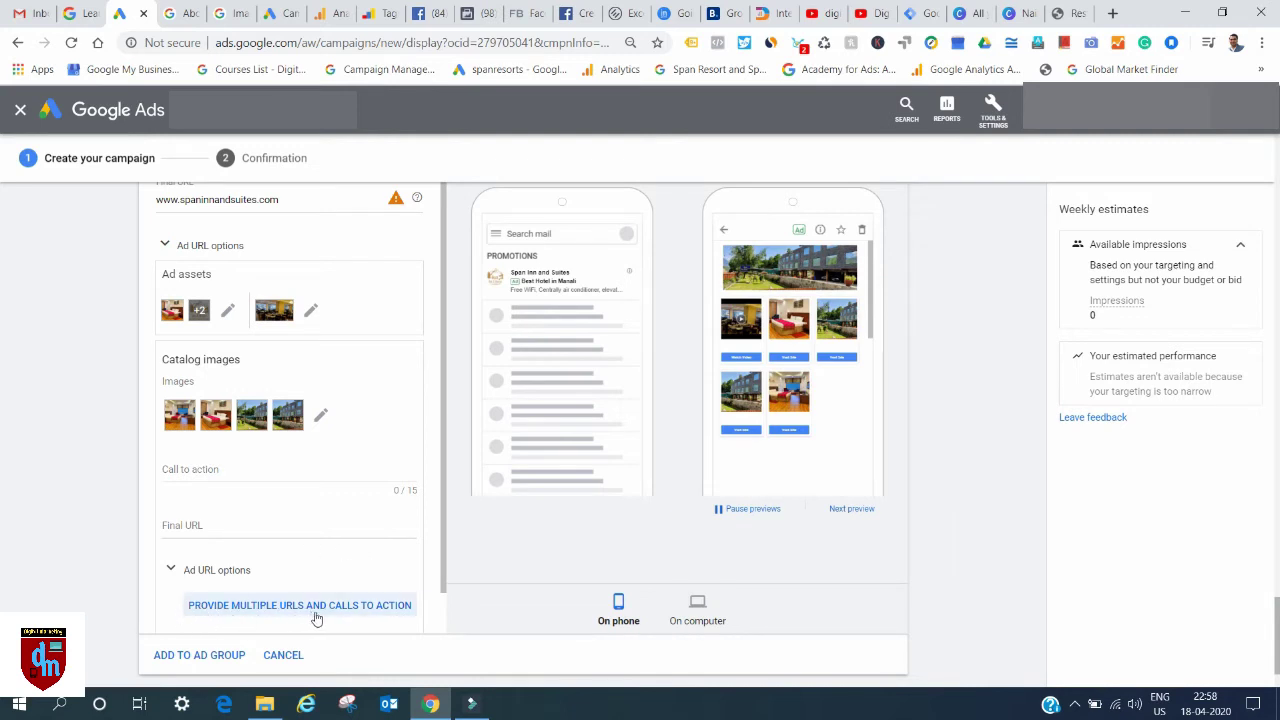
left_click(381, 608)
scroll(233, 476, "down", 1)
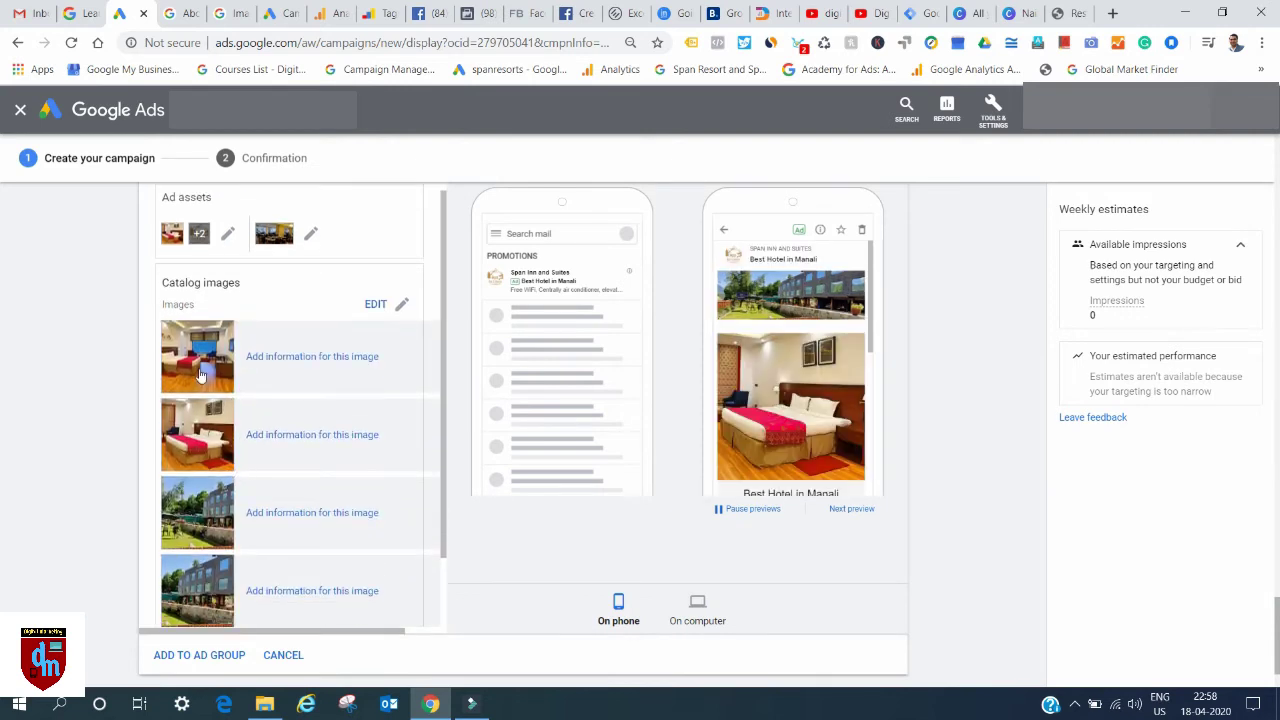
left_click(307, 356)
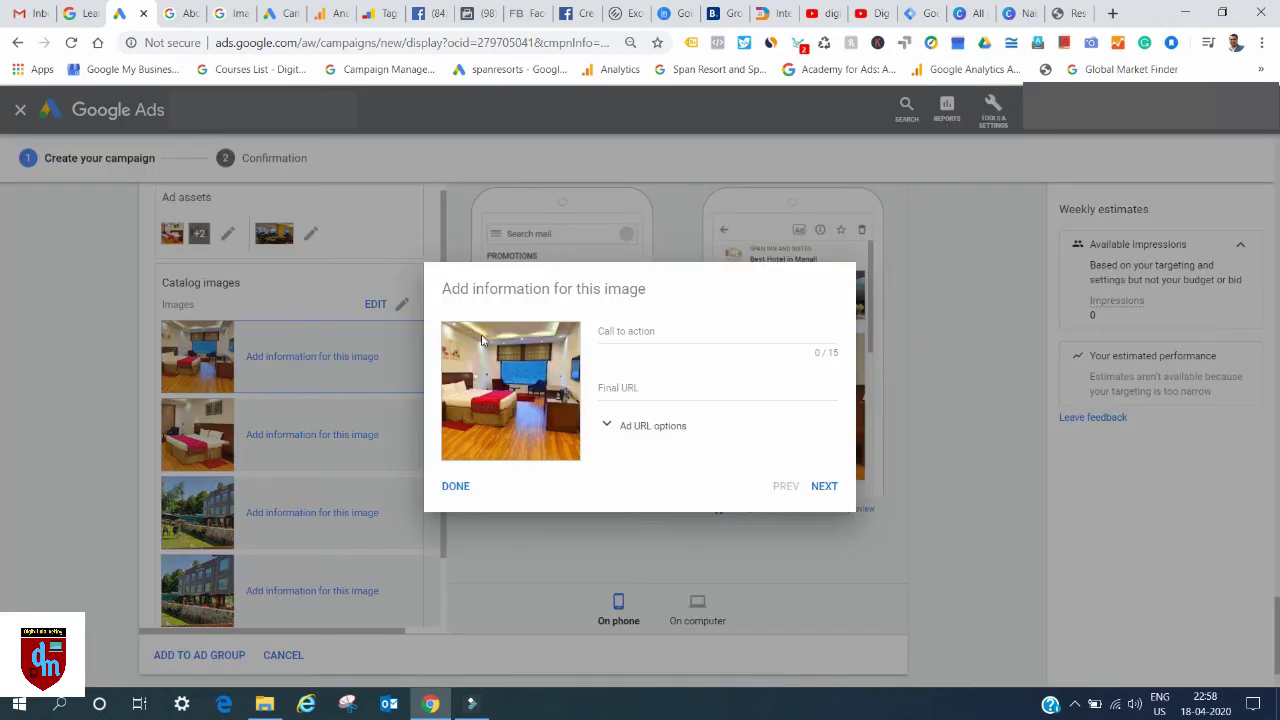
left_click(628, 330)
type("Book Now")
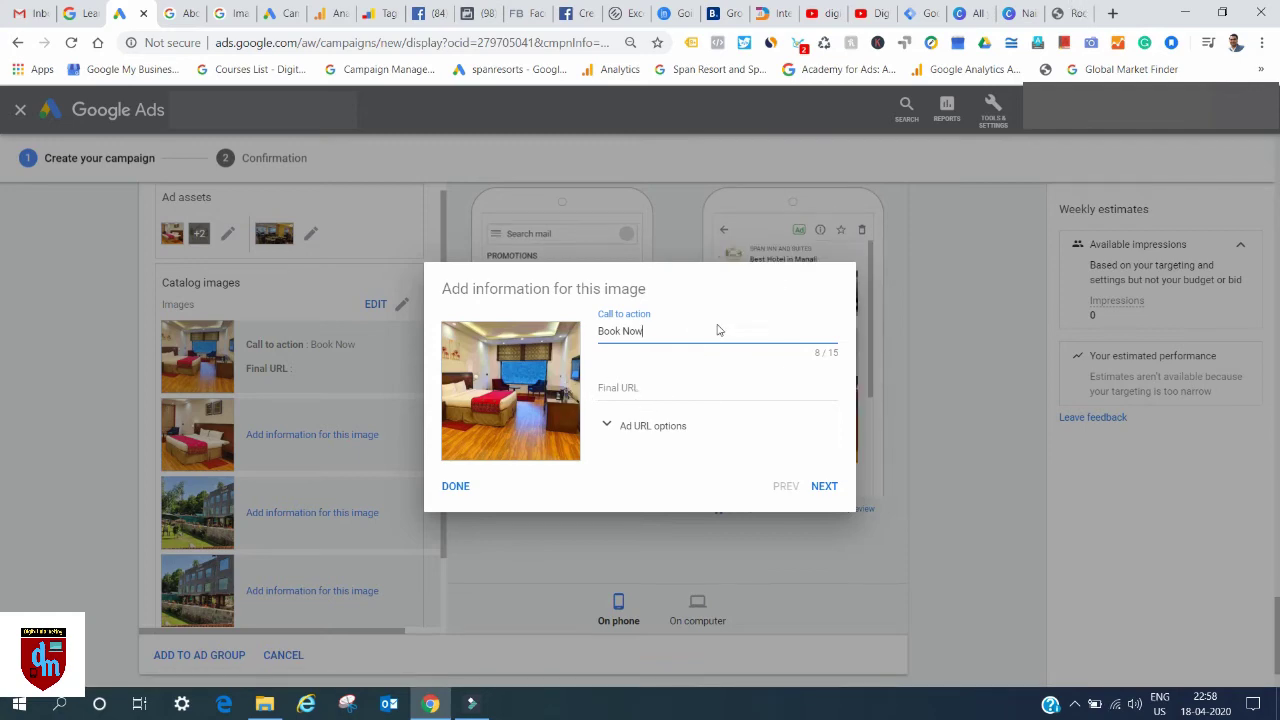
left_click(1065, 13)
right_click(254, 44)
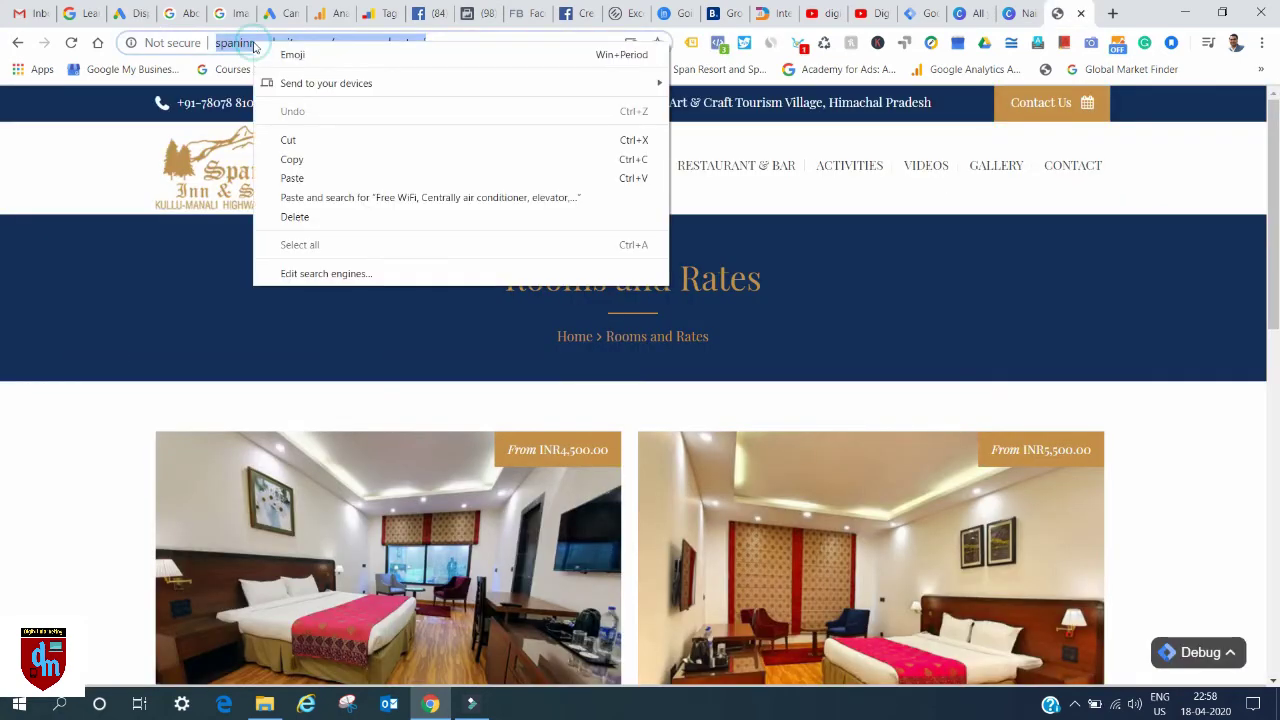
left_click(325, 162)
left_click(135, 13)
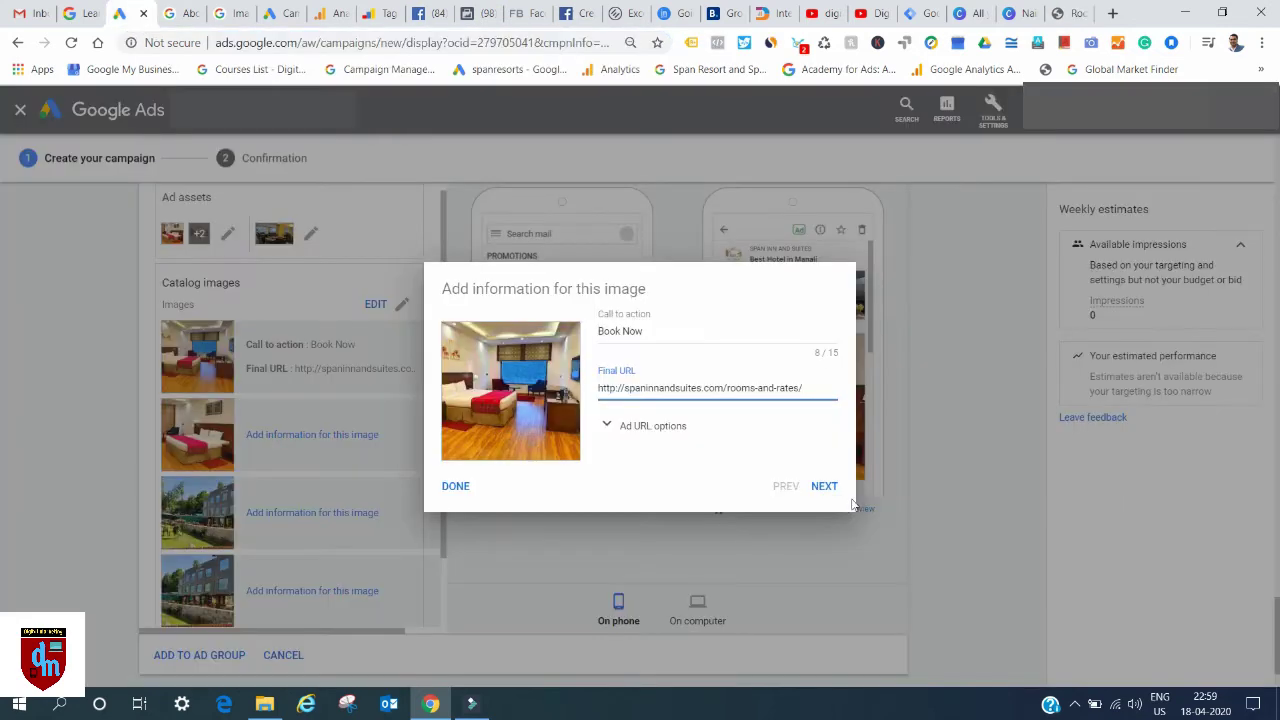
left_click(824, 487)
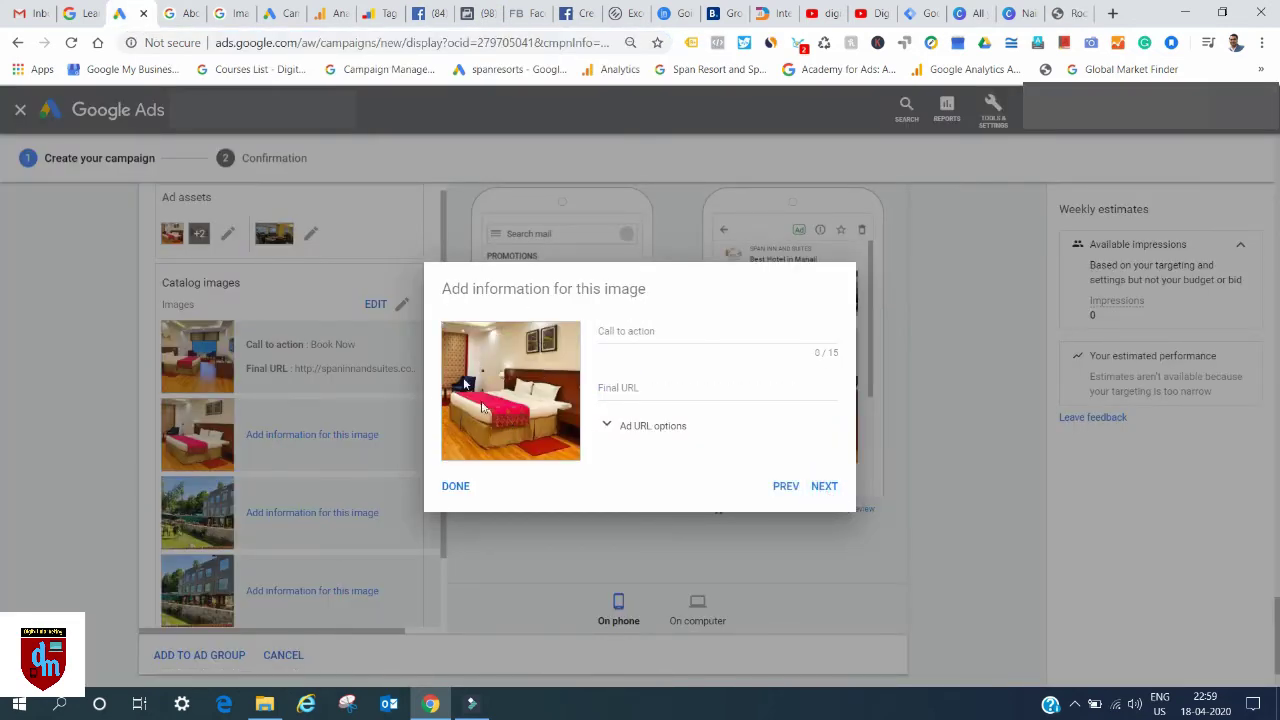
left_click(631, 333)
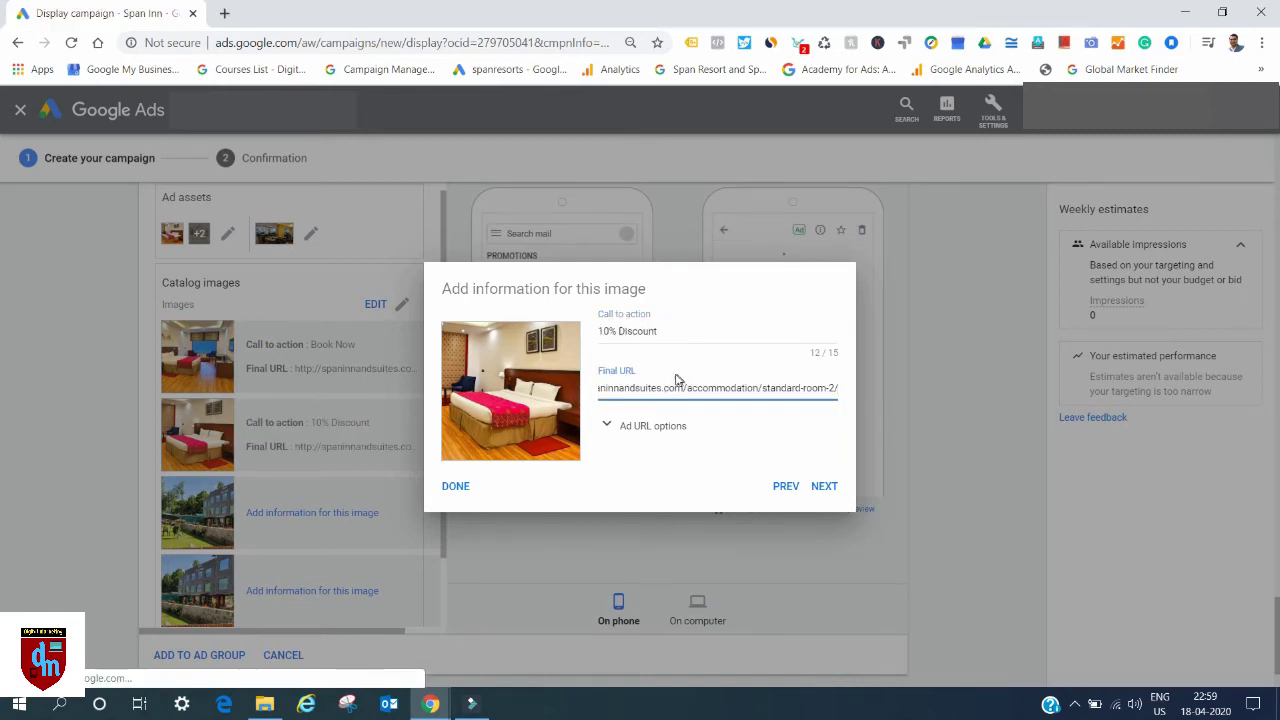
left_click(825, 496)
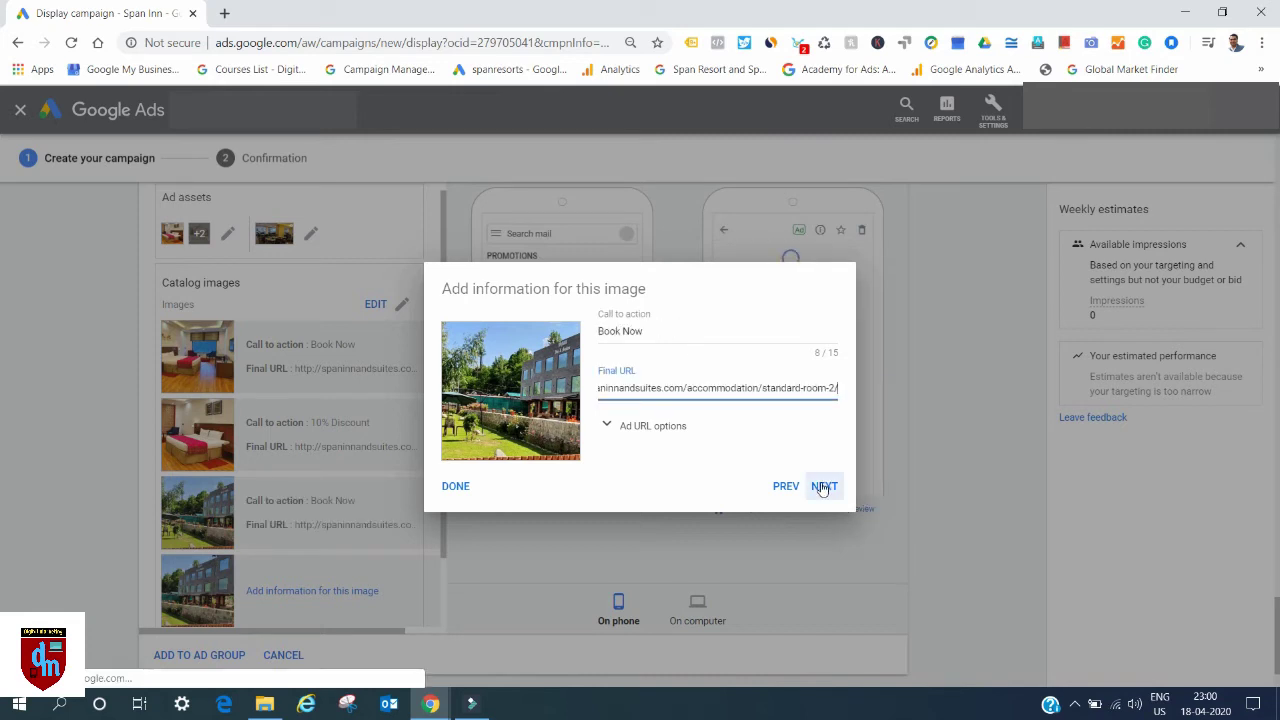
left_click(822, 487)
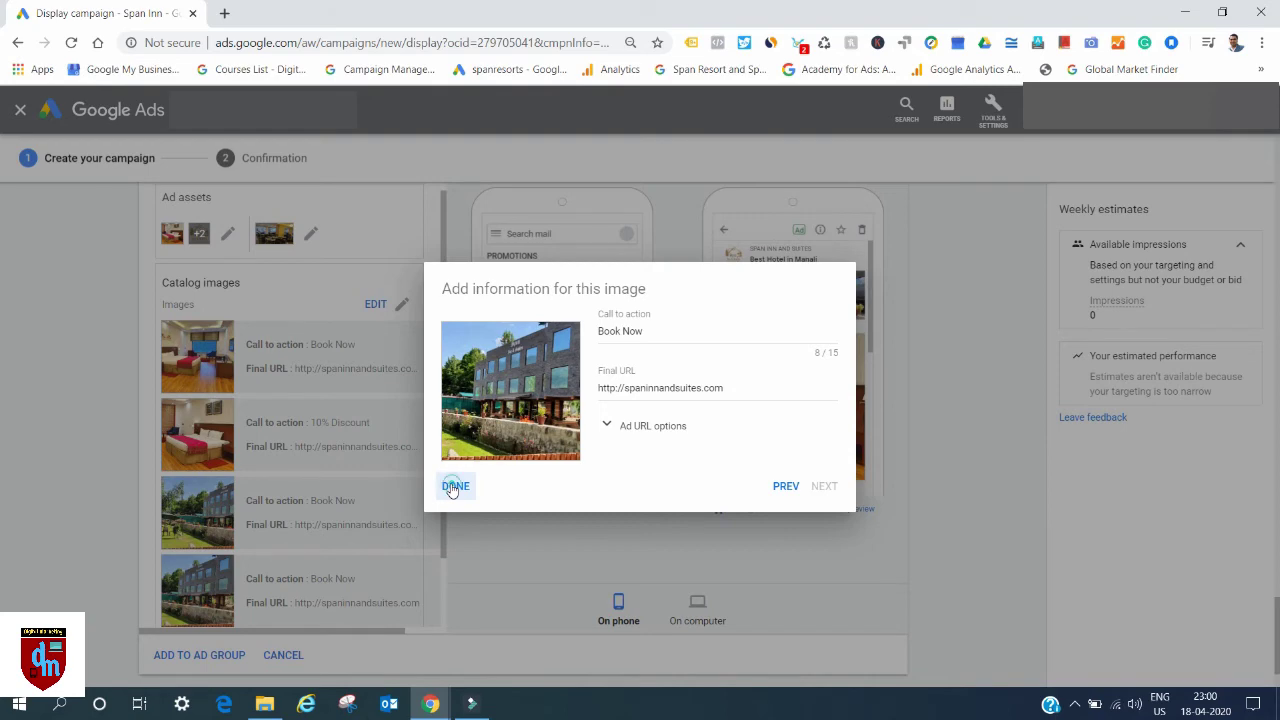
left_click(453, 487)
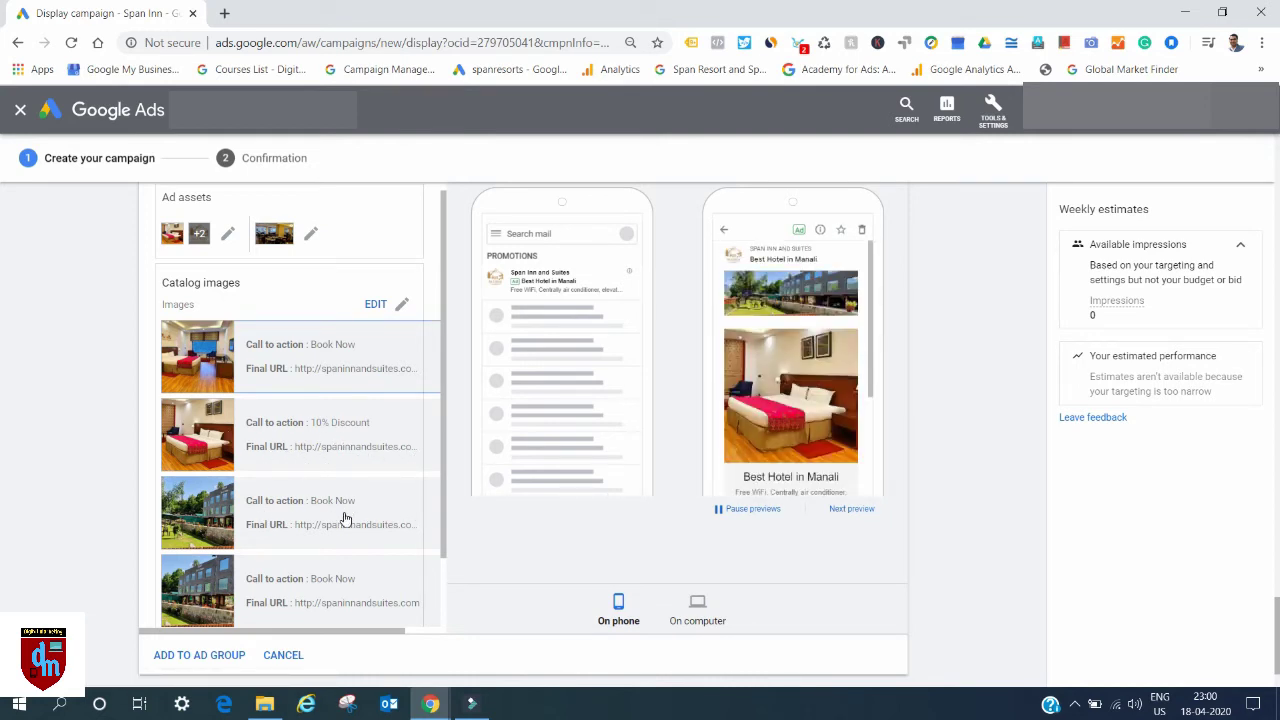
left_click_drag(722, 488, 686, 302)
left_click(689, 299)
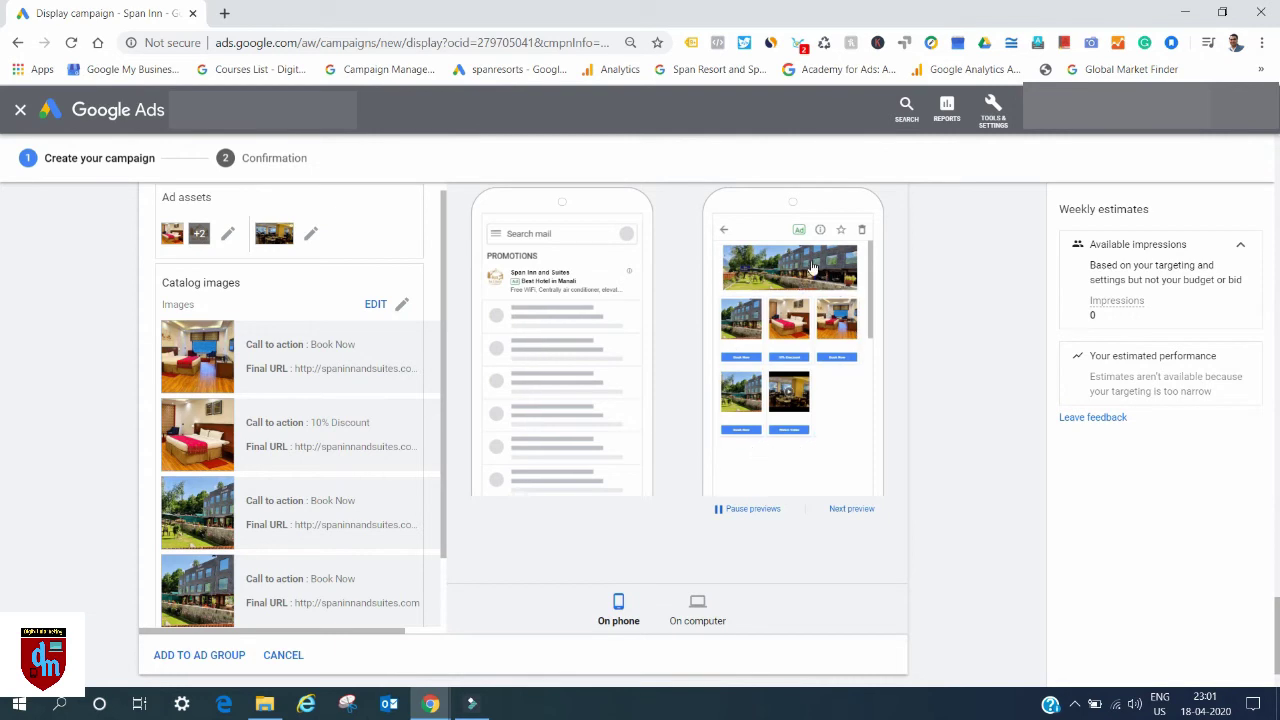
Preview the ad on a computer and add a custom teaser with subject line "4 star hotel in Manali" and description "10% Discount on room packages".
left_click(691, 612)
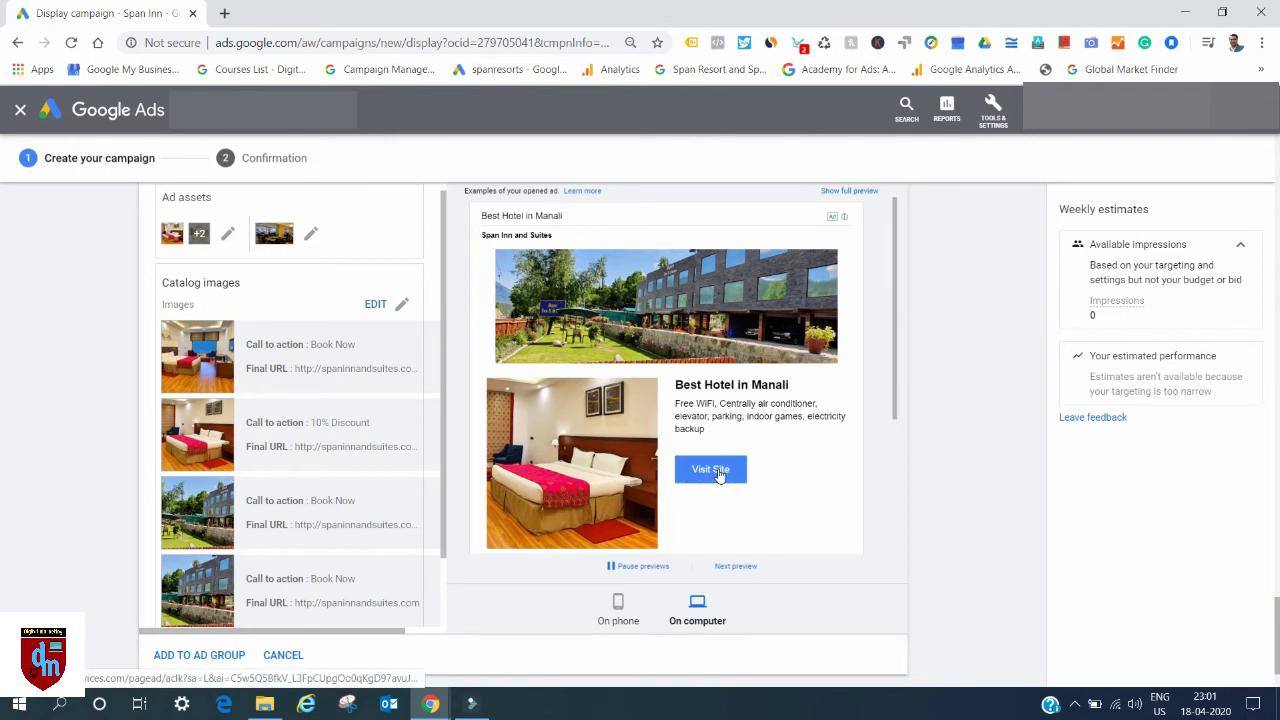
scroll(190, 497, "down", 3)
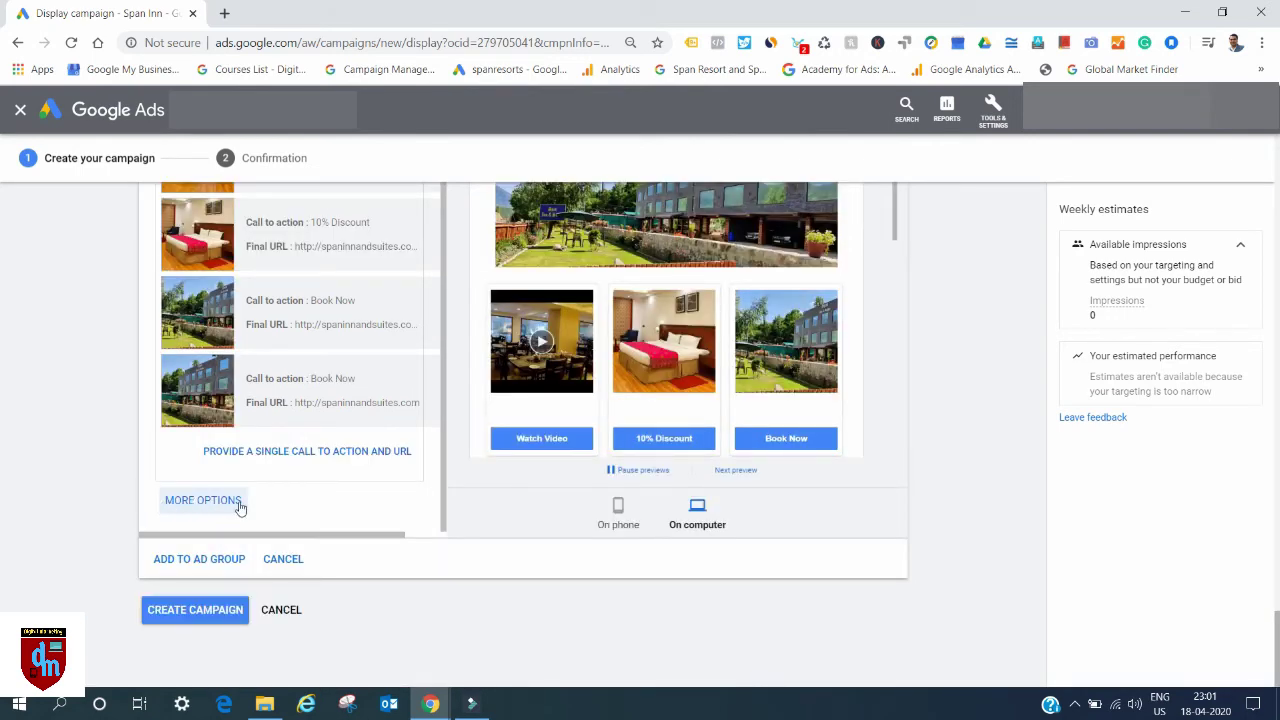
left_click(203, 500)
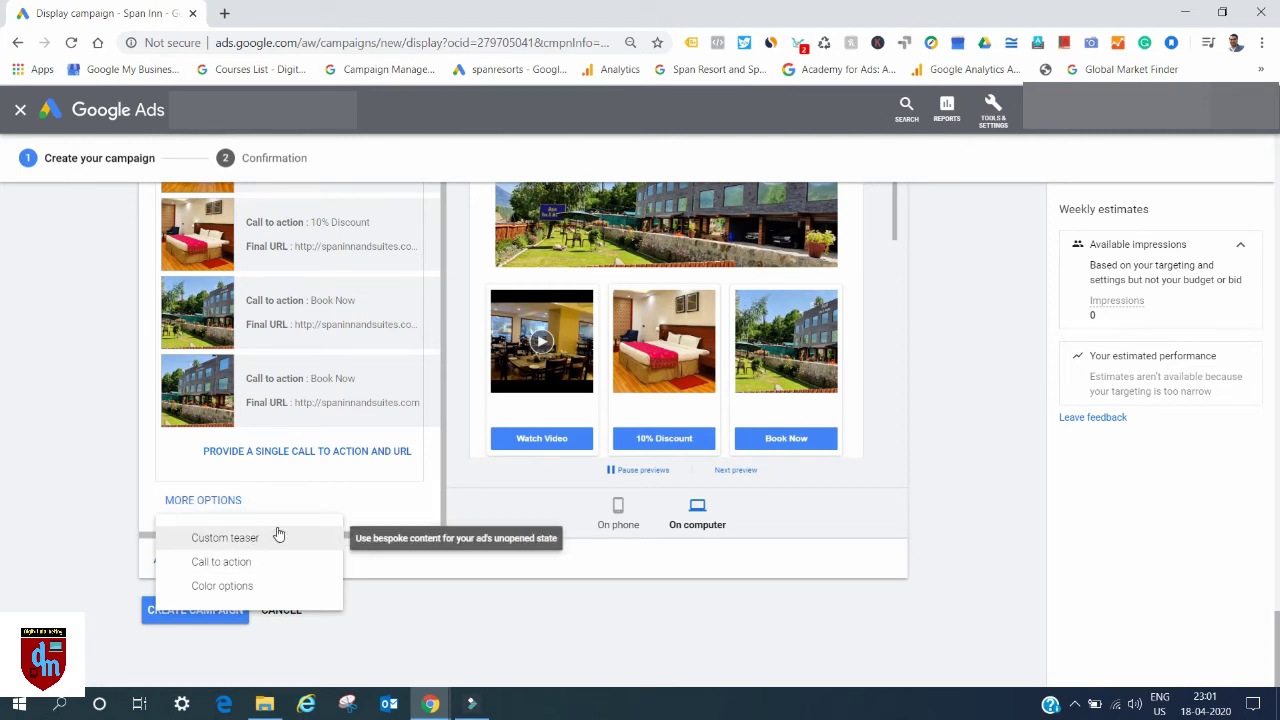
left_click(274, 537)
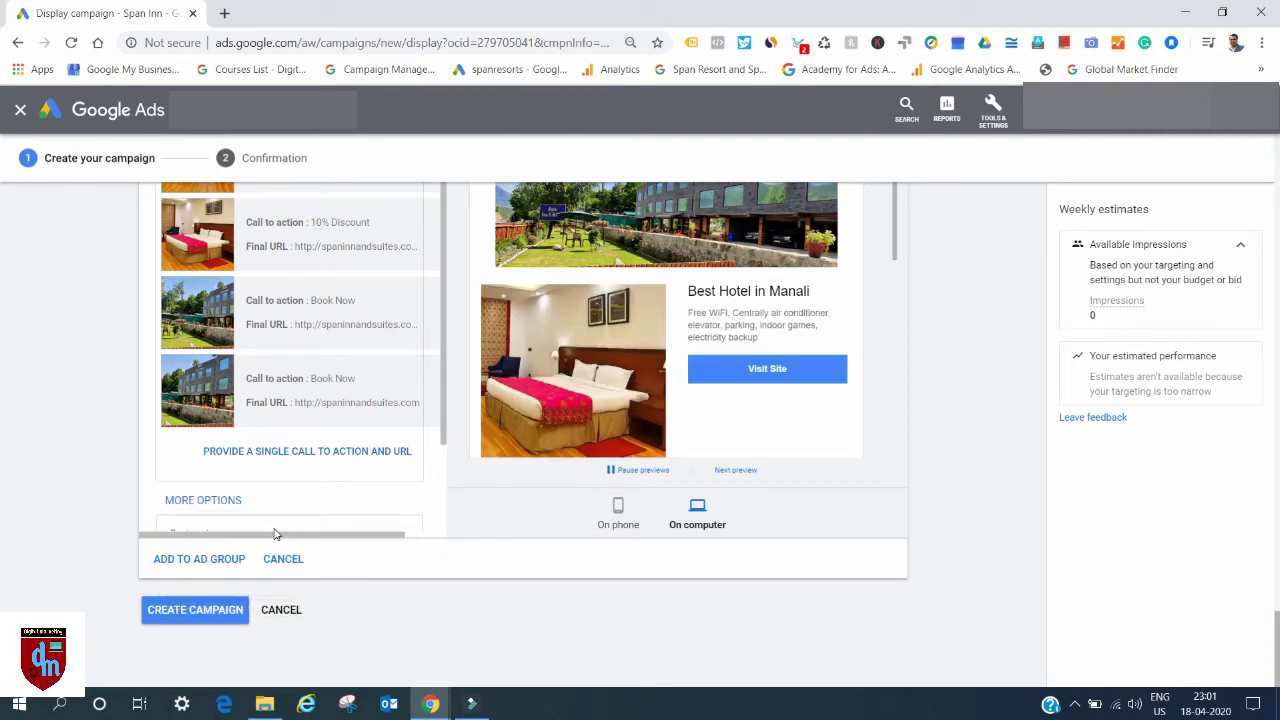
scroll(306, 479, "down", 2)
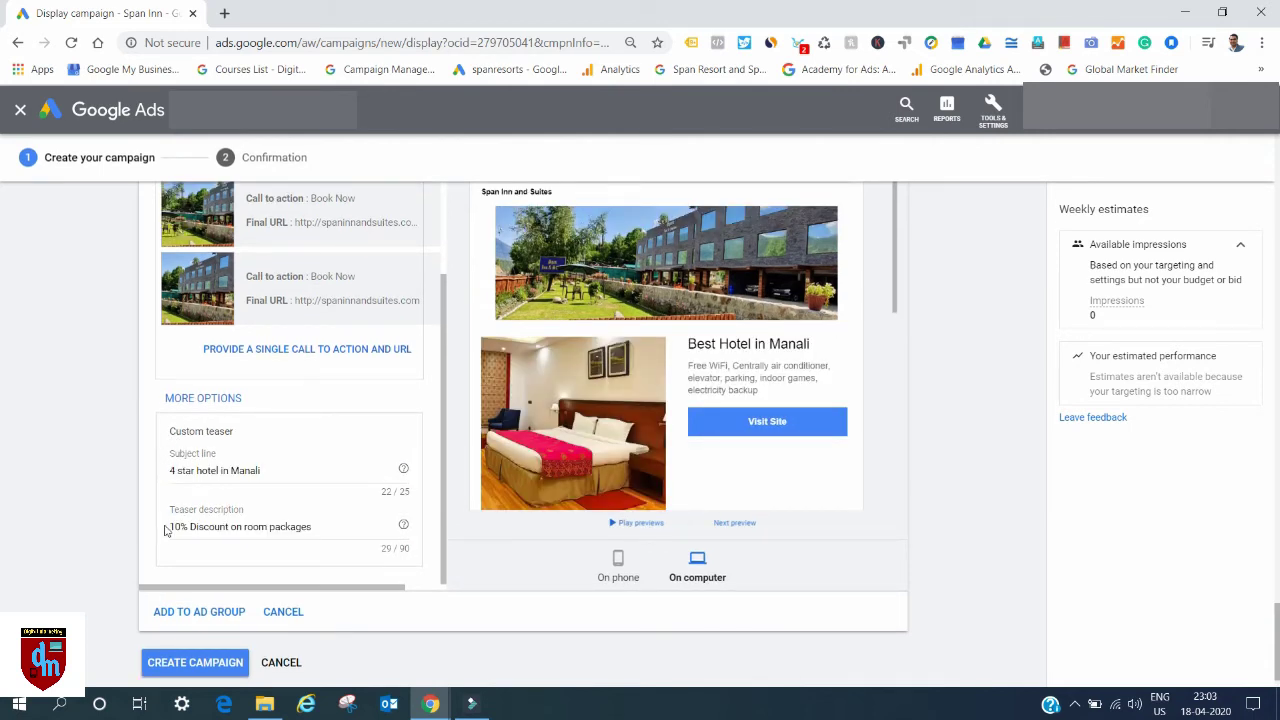
scroll(460, 427, "up", 2)
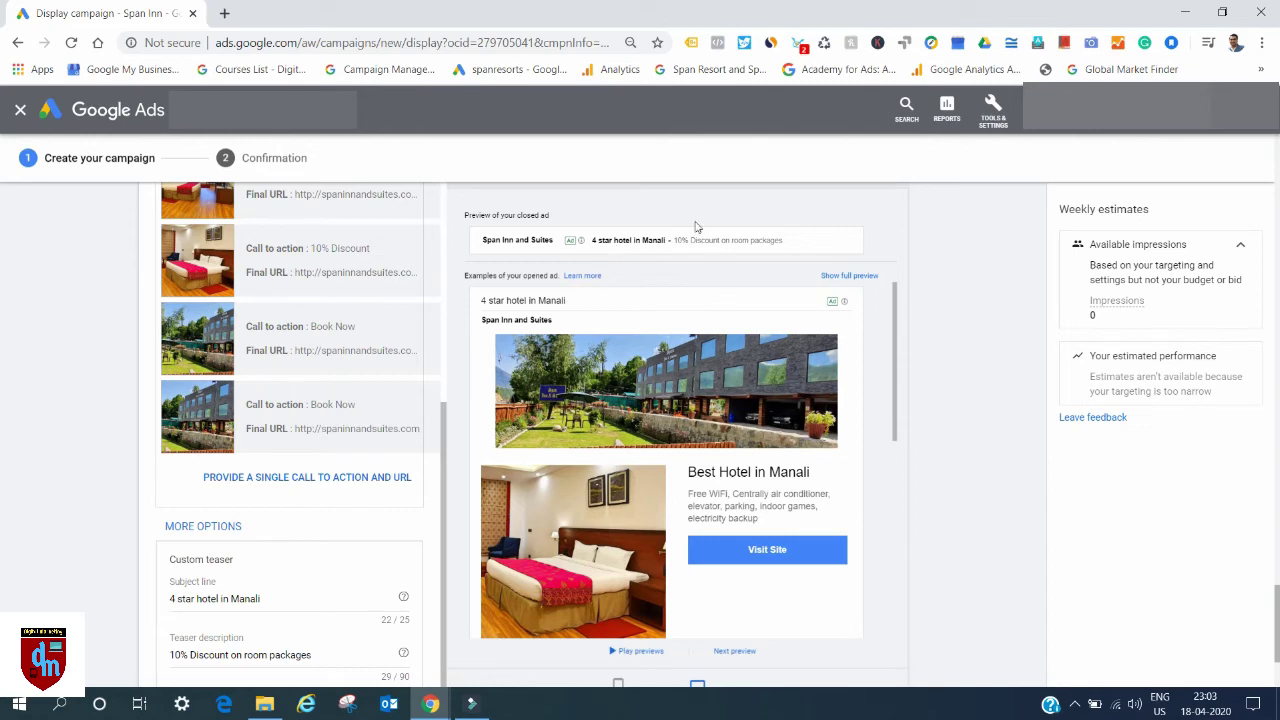
scroll(666, 304, "down", 3)
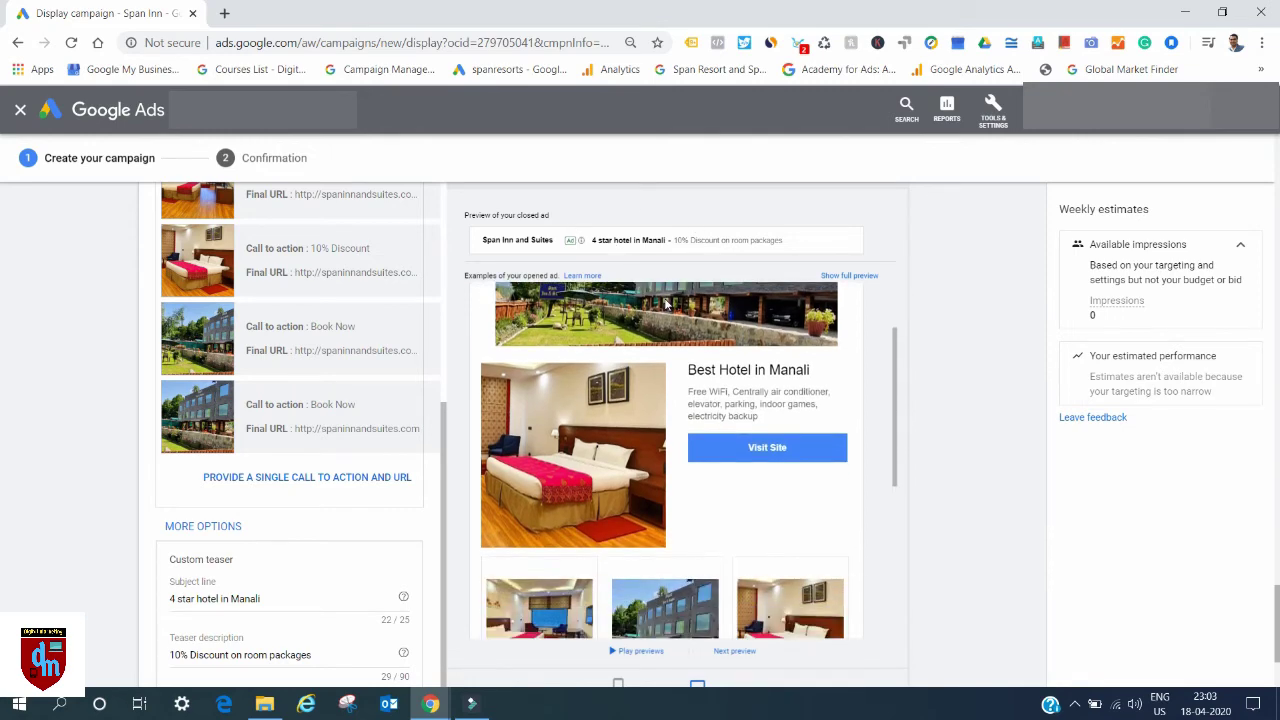
Add a call to action option to the Gmail ad with the text "Call Us".
scroll(355, 540, "down", 2)
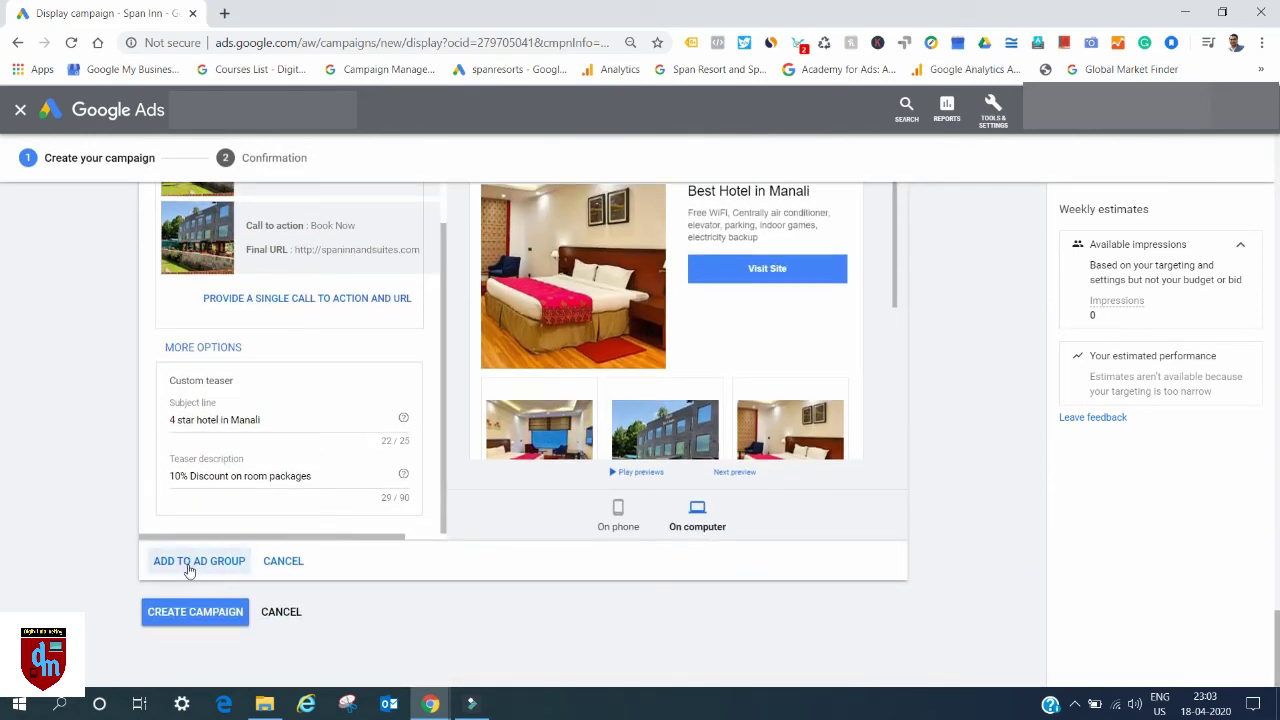
left_click(184, 349)
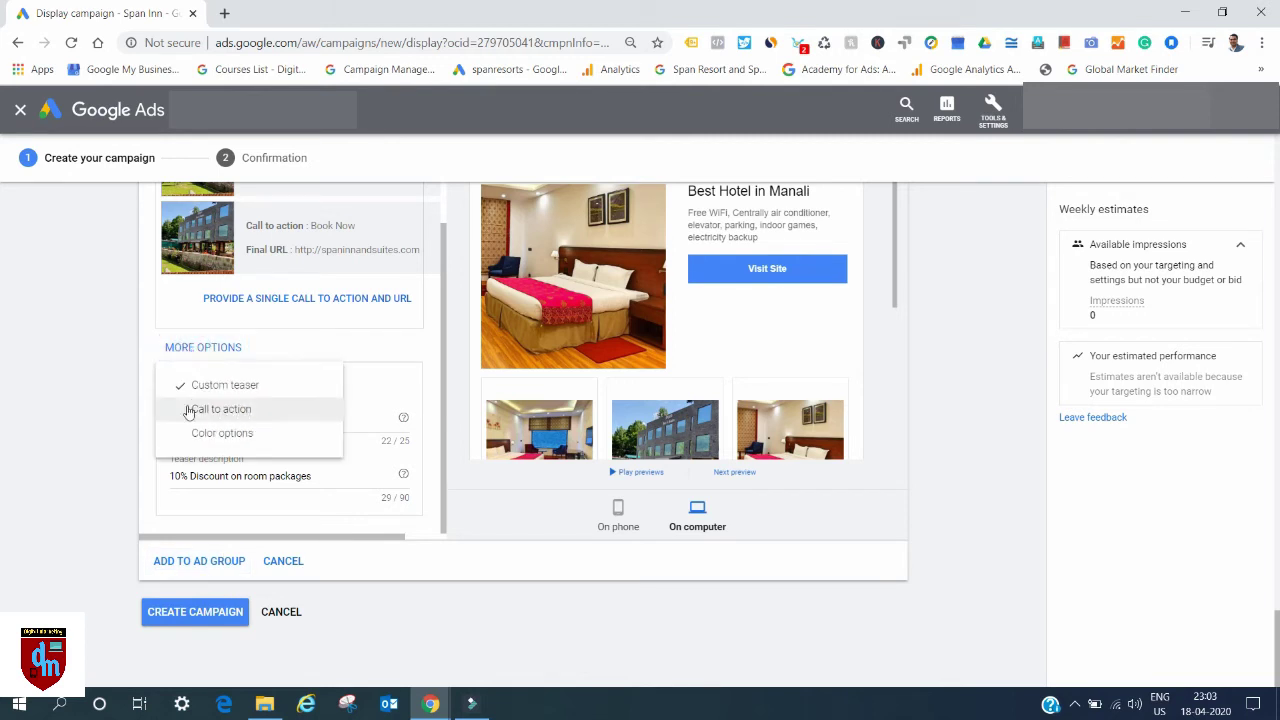
left_click(245, 411)
scroll(247, 415, "down", 1)
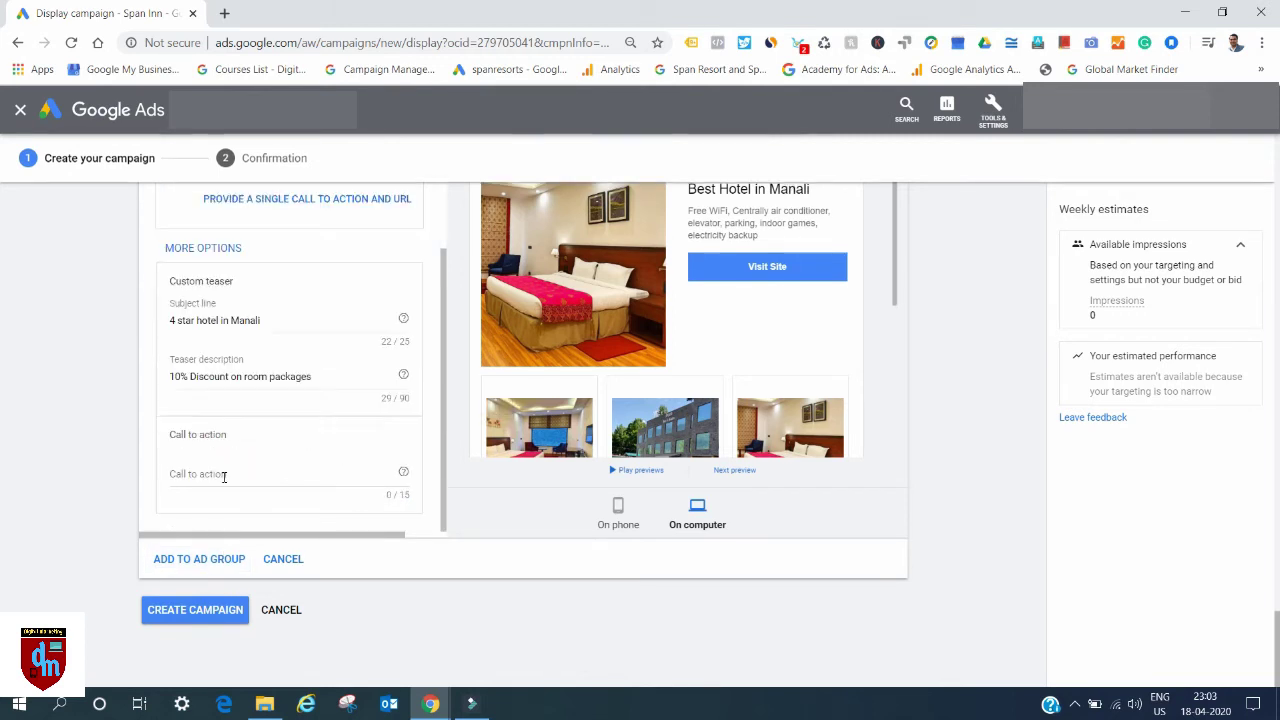
left_click(224, 477)
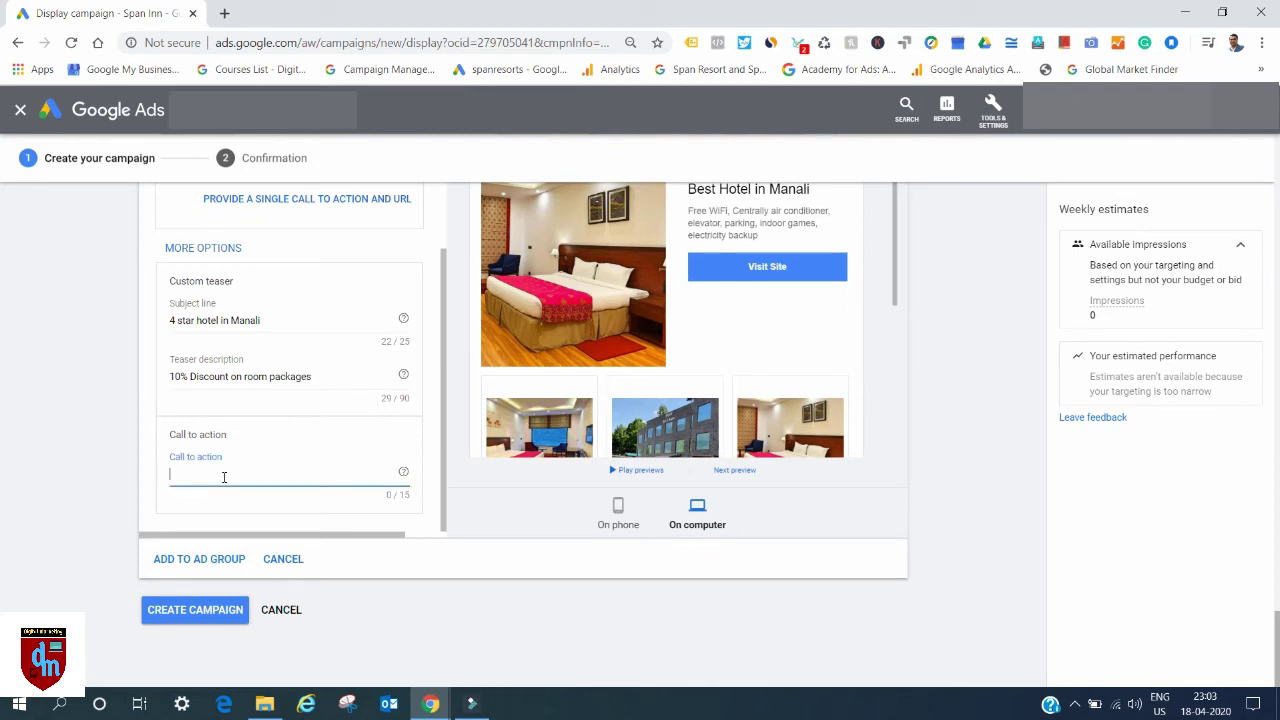
type("Call Us")
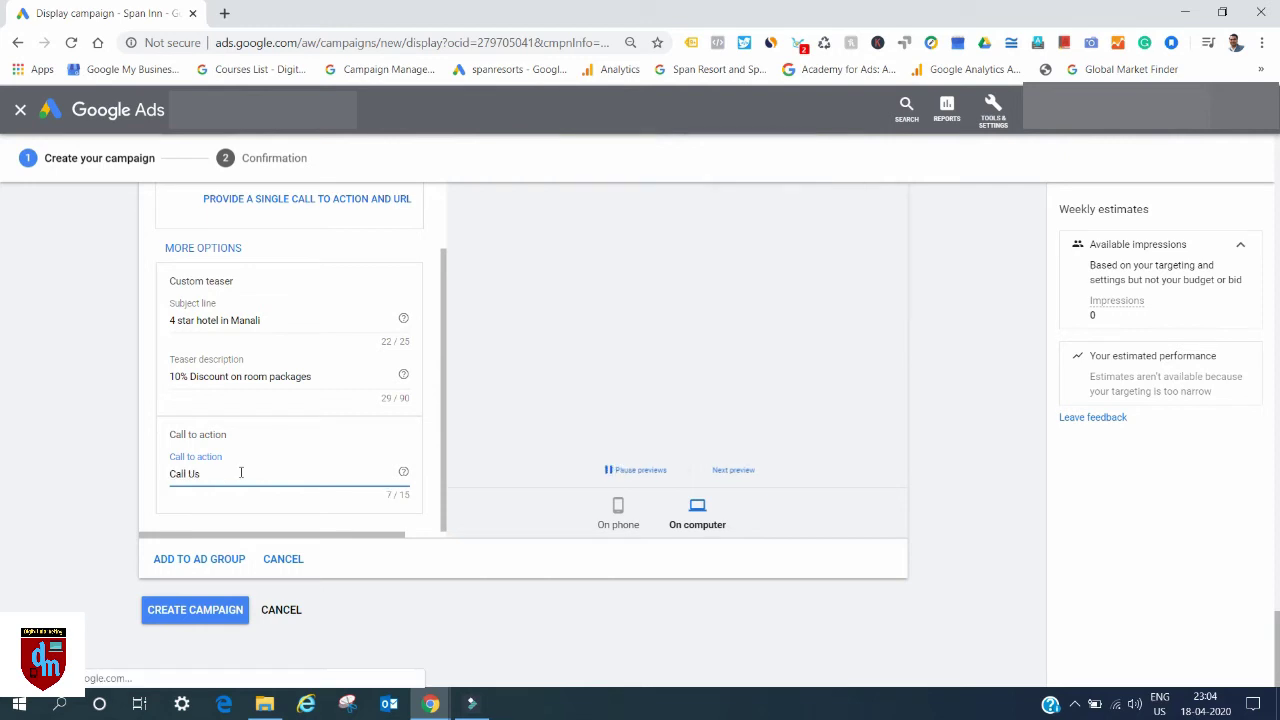
Add color options to the ad and set the accent color to golden yellow #FFDF00, copied from the Google gold color codes chart.
left_click(197, 248)
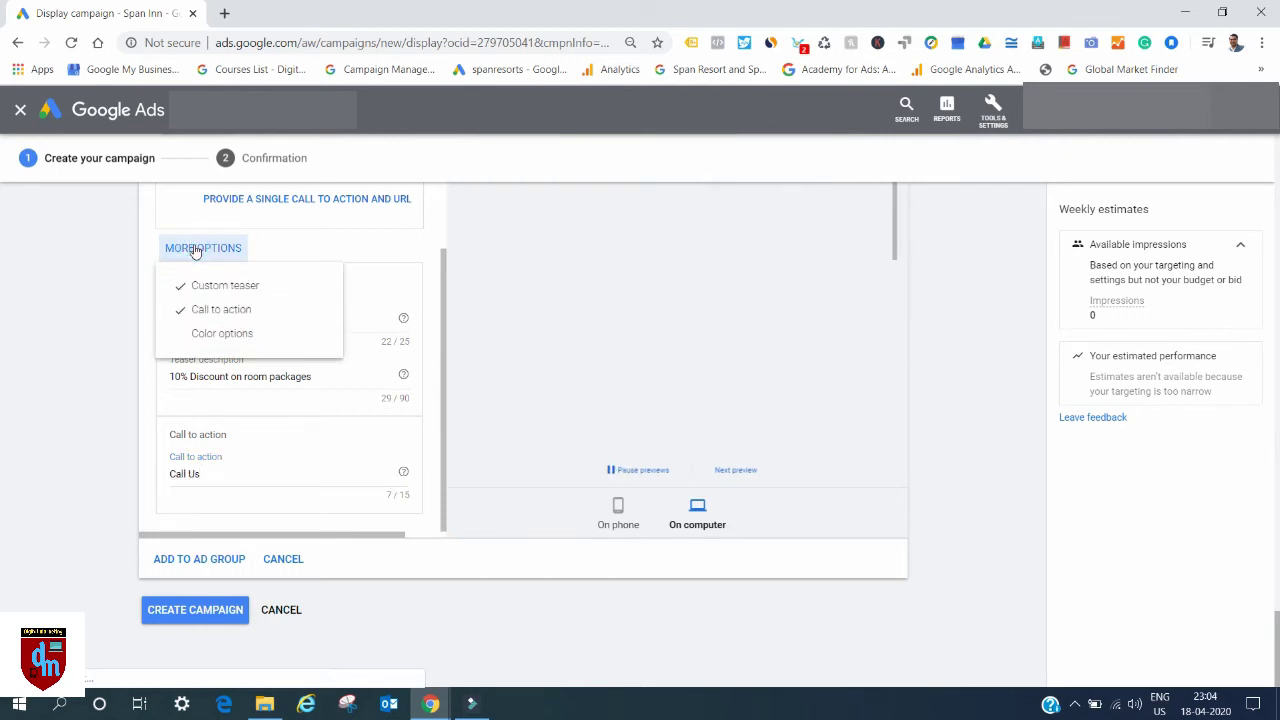
left_click(228, 339)
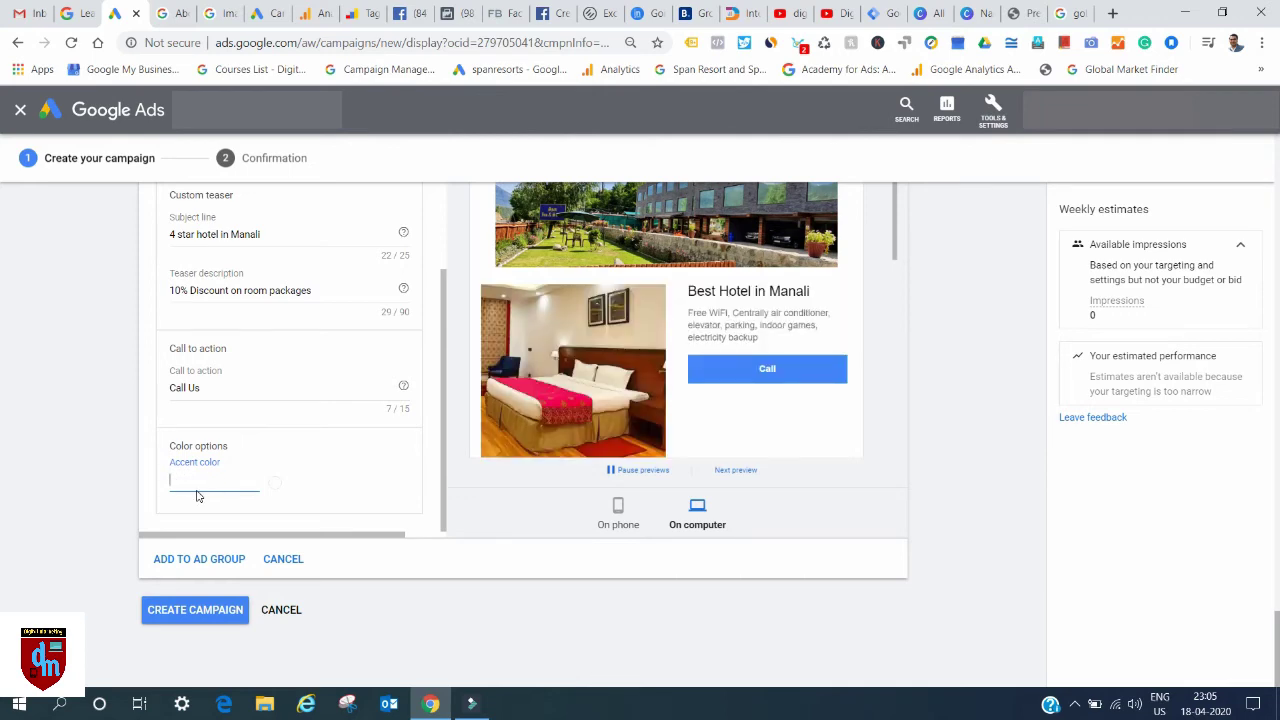
key("ctrl+9")
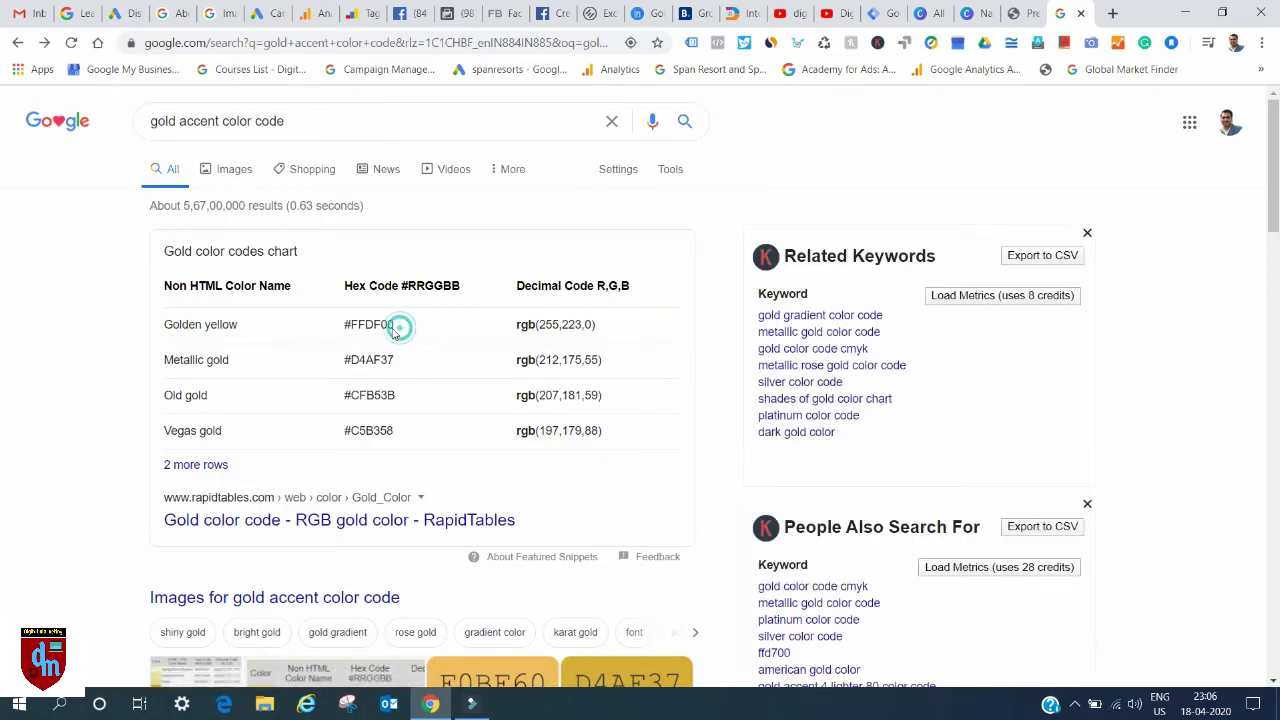
left_click_drag(396, 325, 344, 330)
right_click(358, 333)
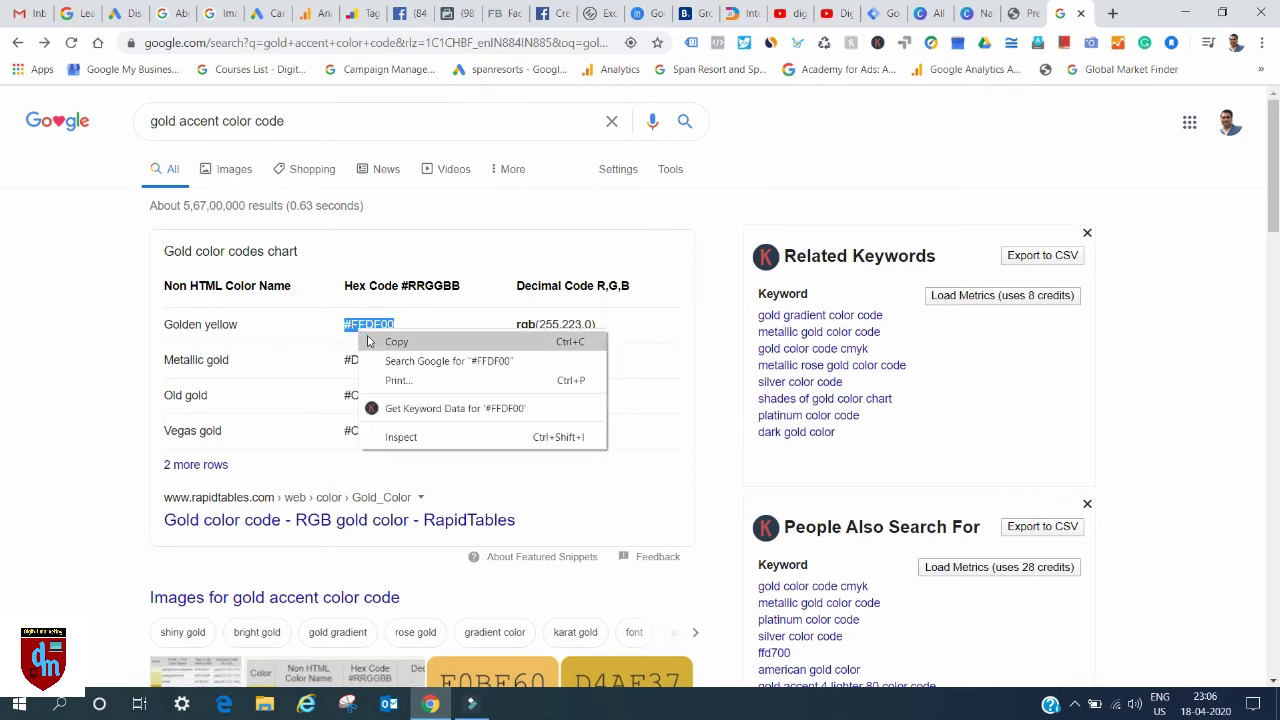
left_click(394, 340)
left_click(118, 13)
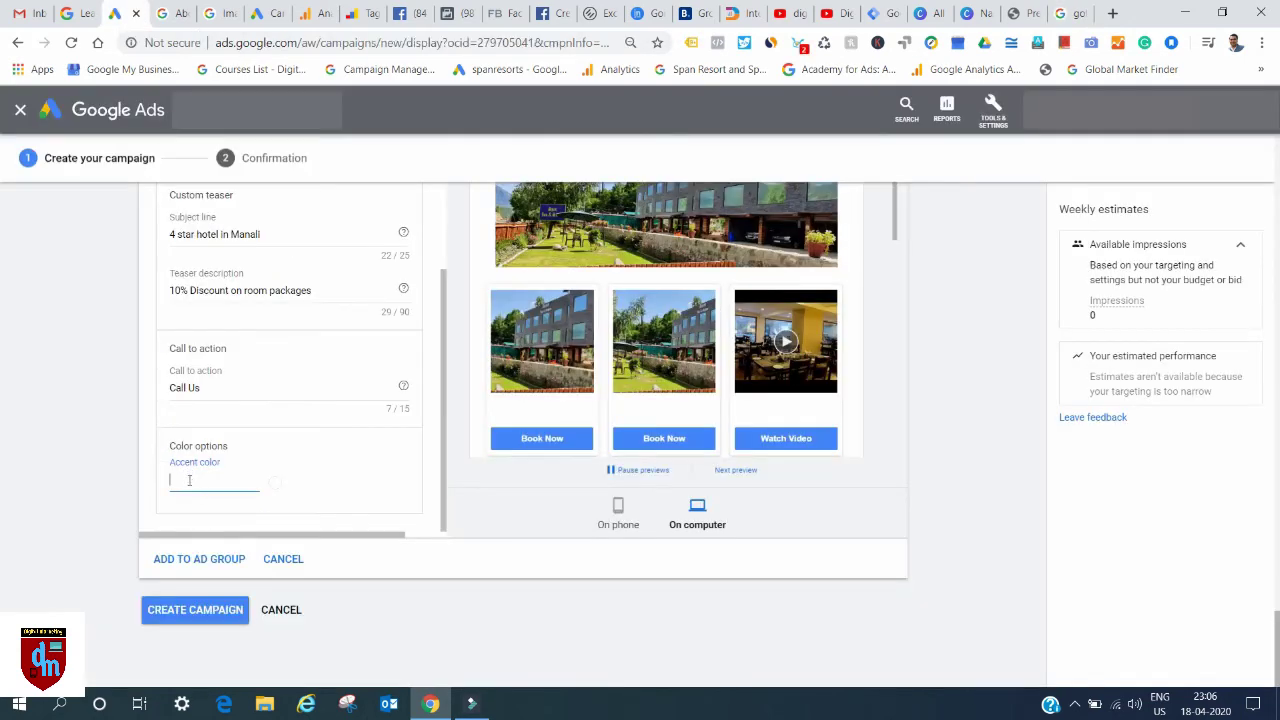
right_click(188, 480)
left_click(245, 358)
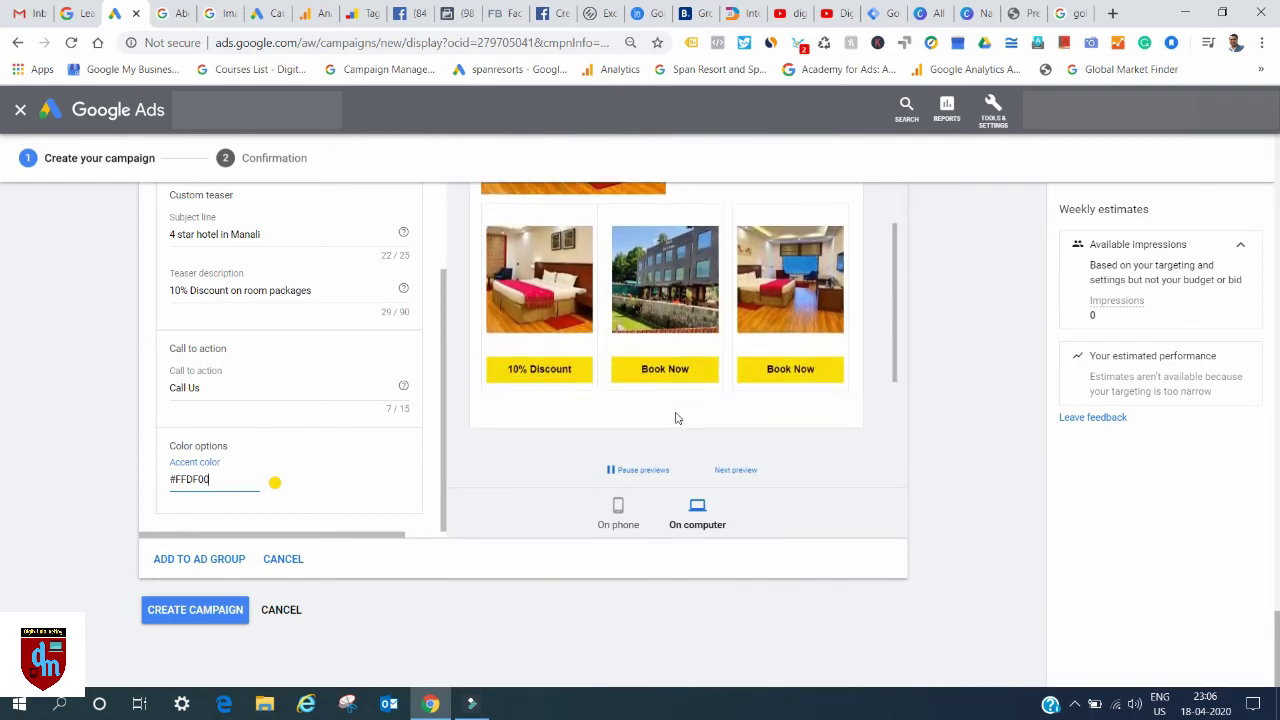
Check the ad preview, create the campaign and continue from the confirmation summary to the campaigns list.
scroll(675, 418, "up", 1)
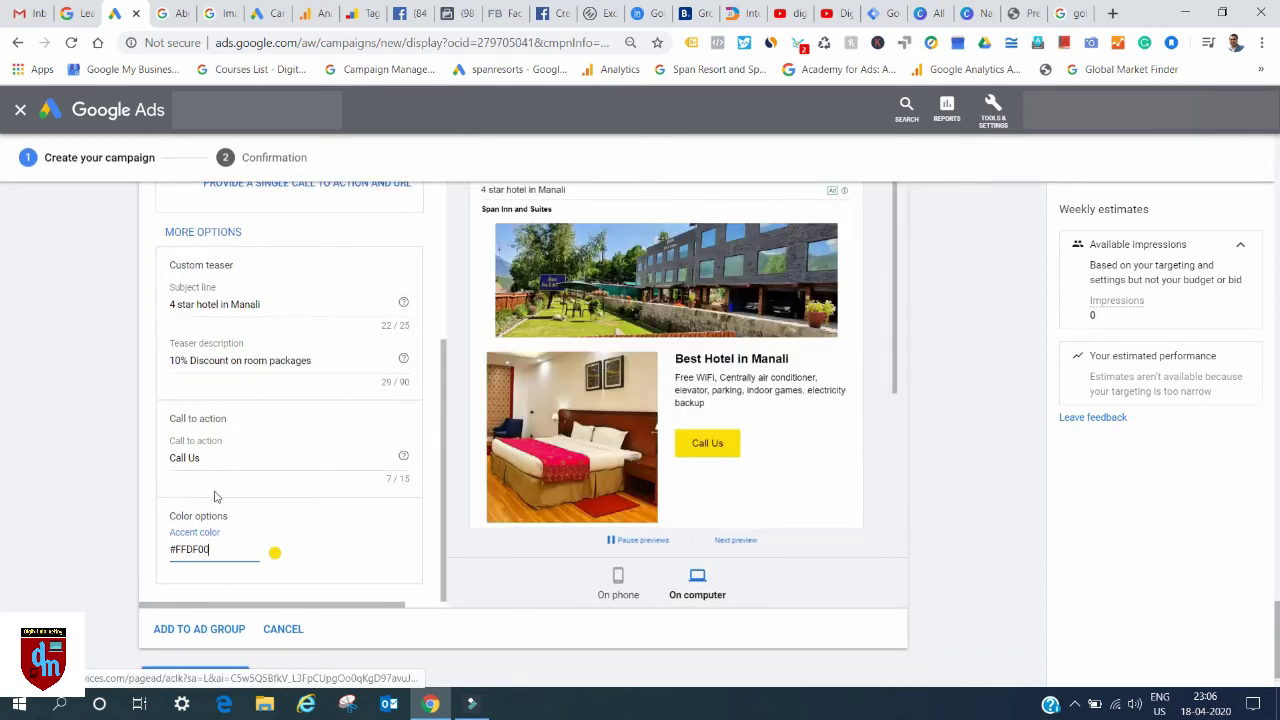
scroll(214, 494, "down", 1)
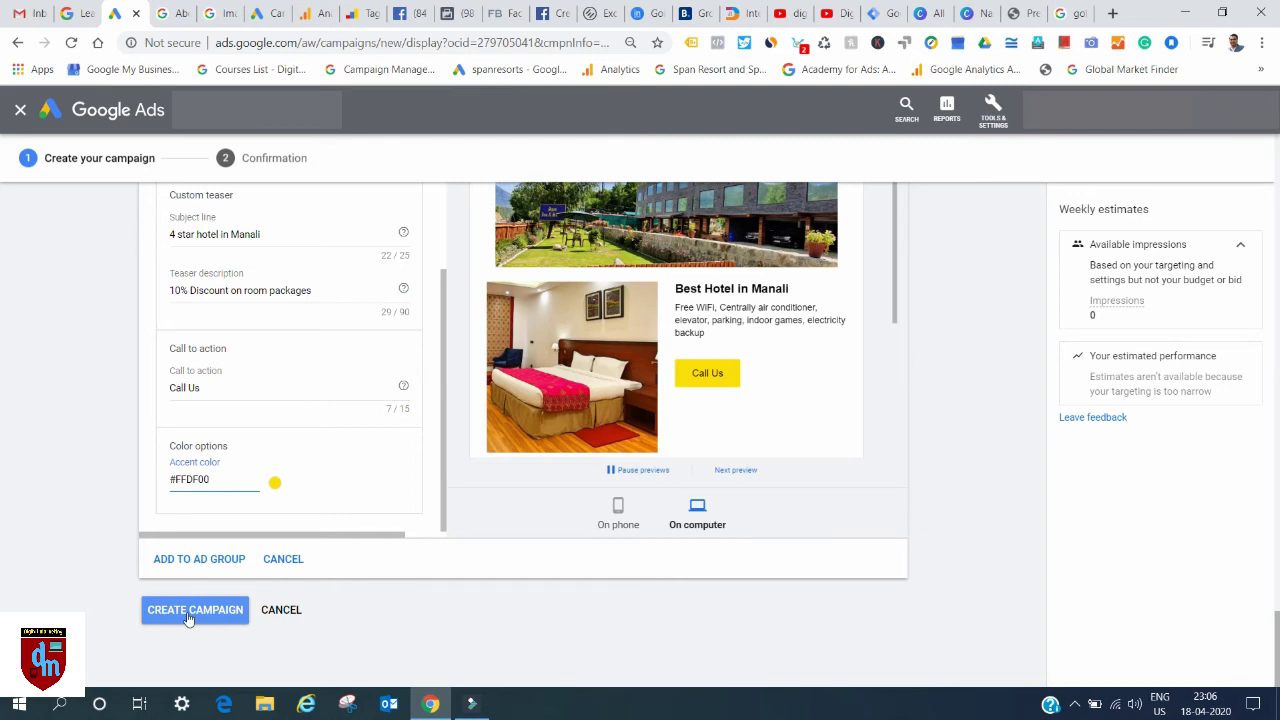
left_click(193, 612)
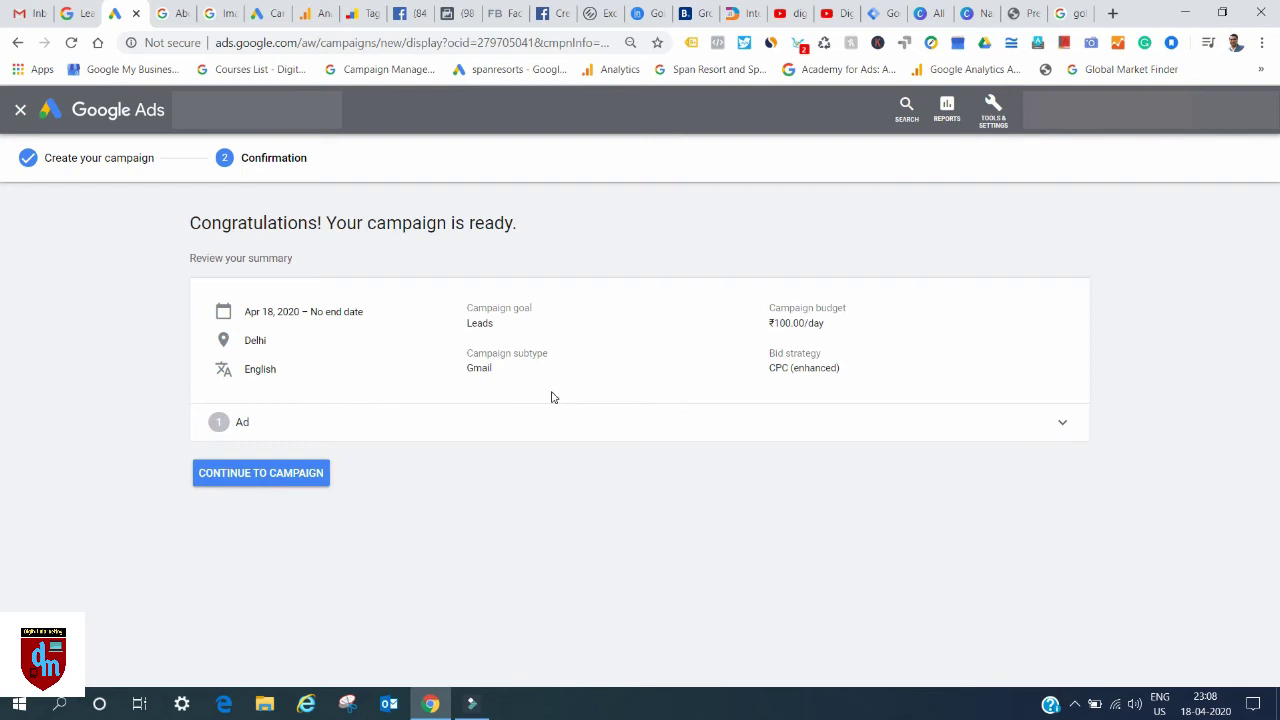
left_click(256, 474)
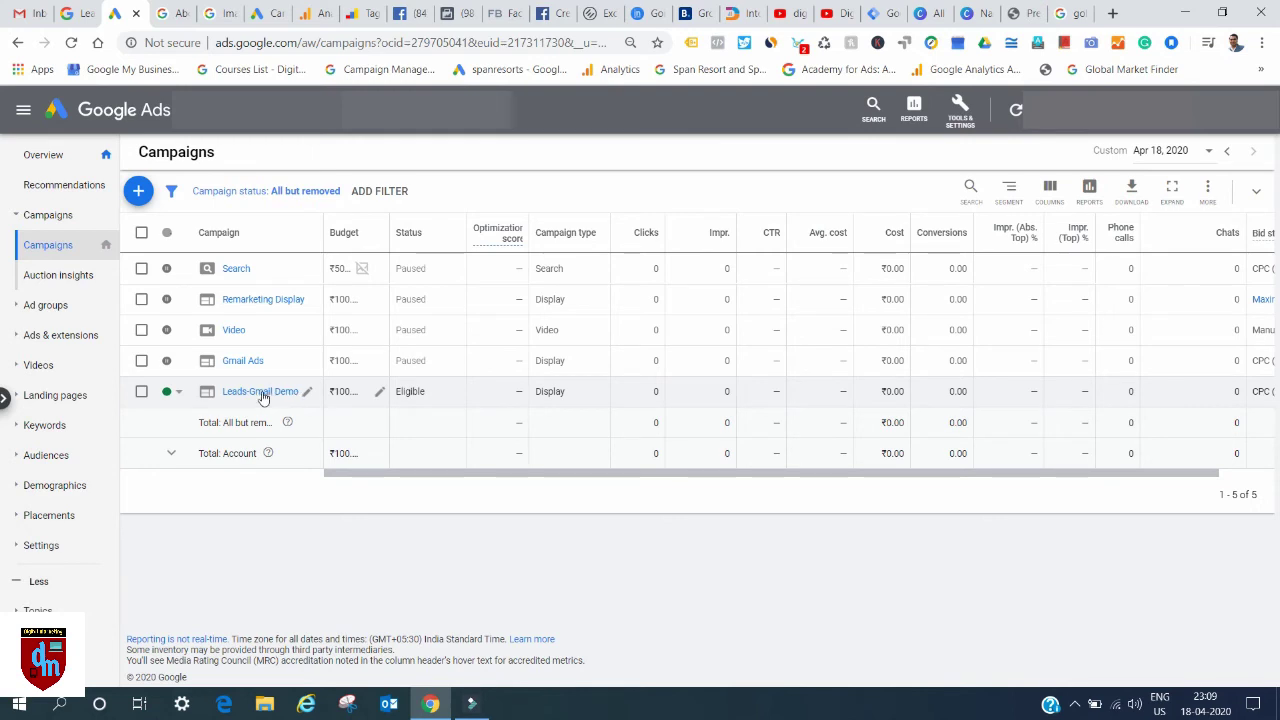
Open the Leads-Gmail Demo campaign, review the Gmail Metric choices in its ad group column settings and apply them as set.
left_click(260, 392)
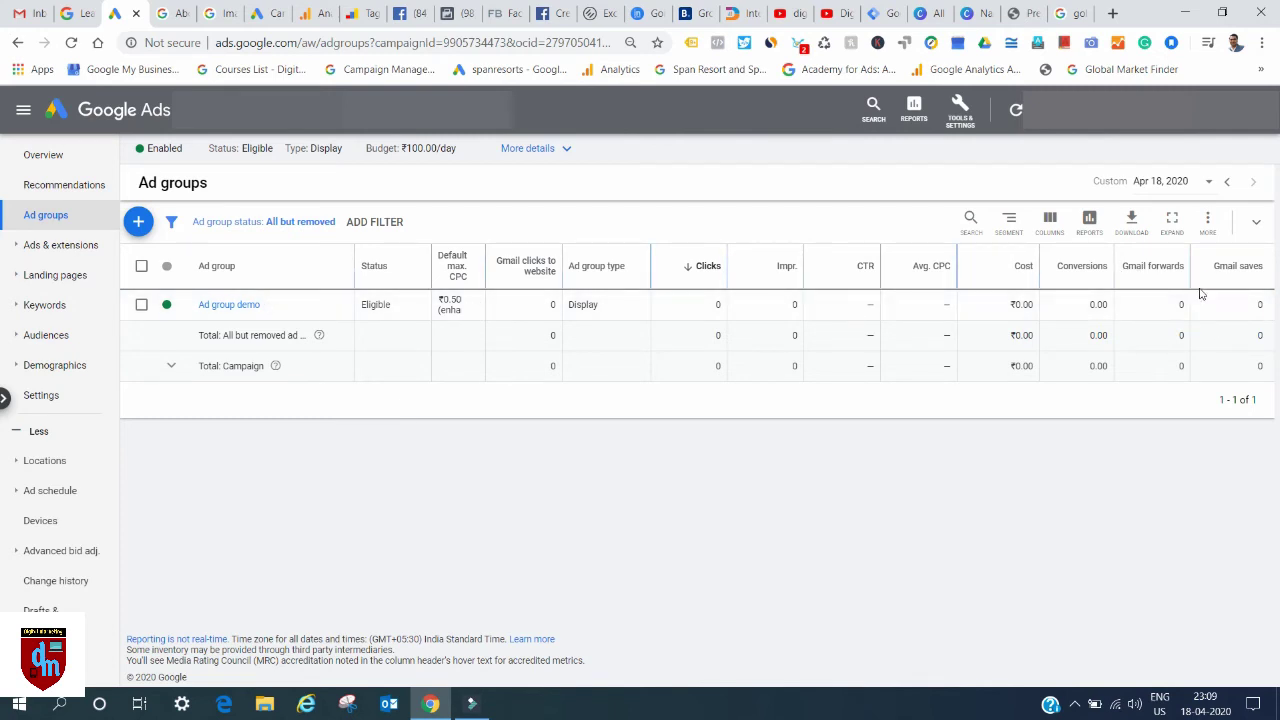
left_click(1042, 222)
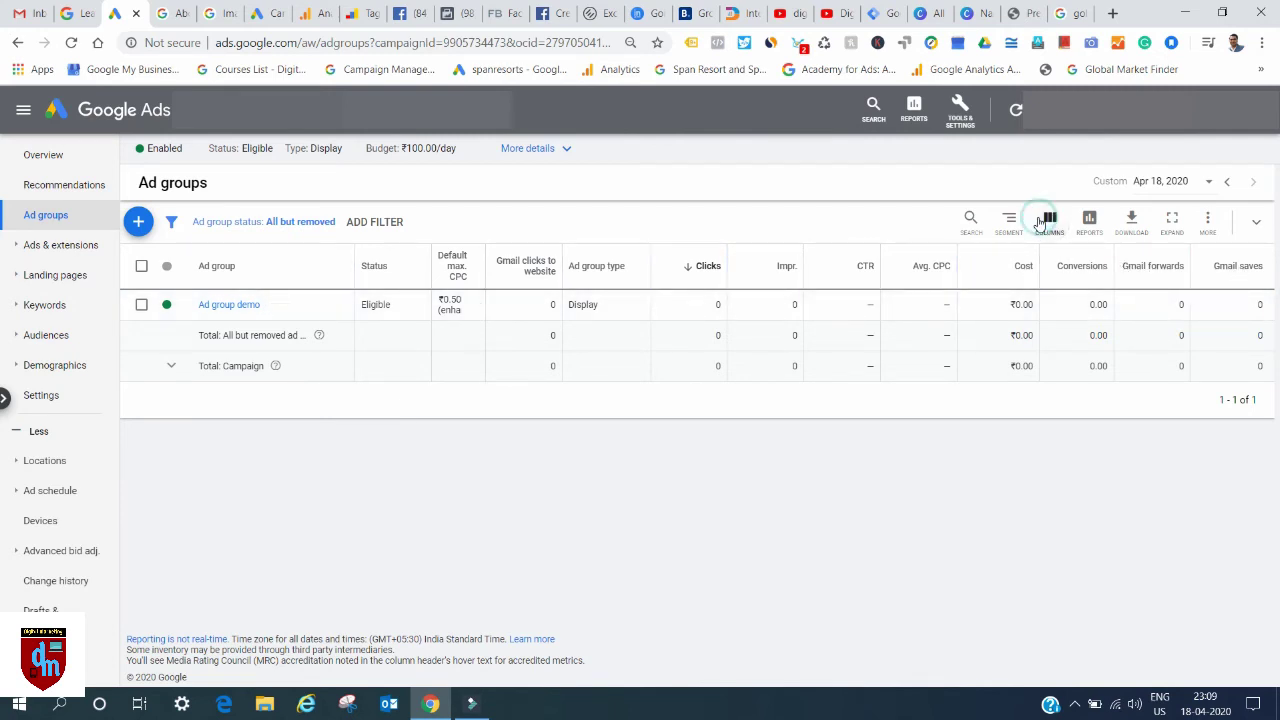
left_click(1029, 263)
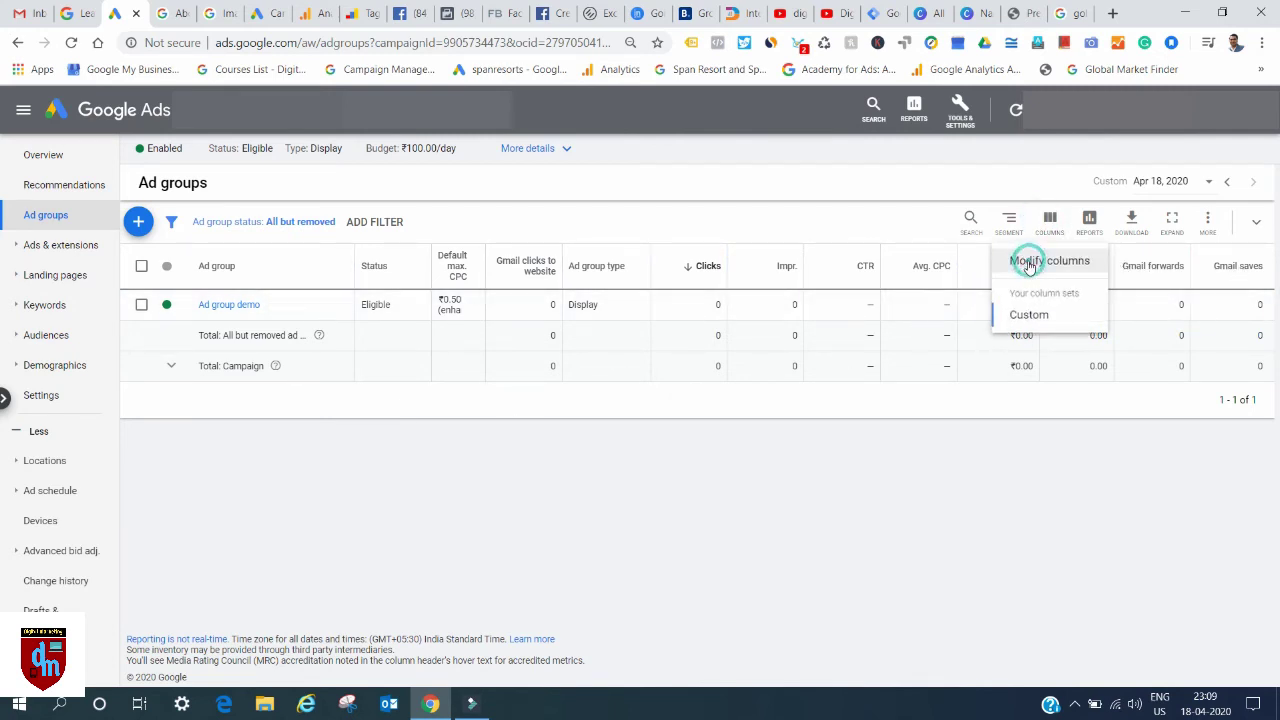
scroll(603, 465, "down", 1)
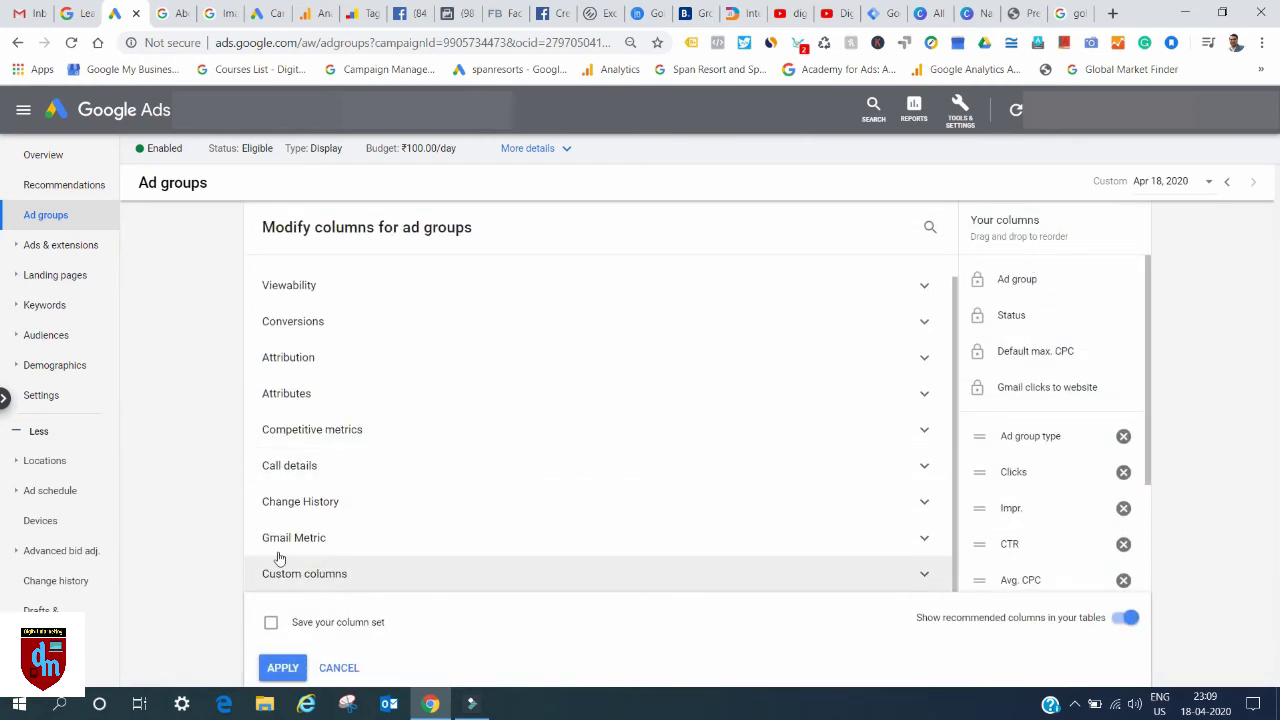
left_click(316, 536)
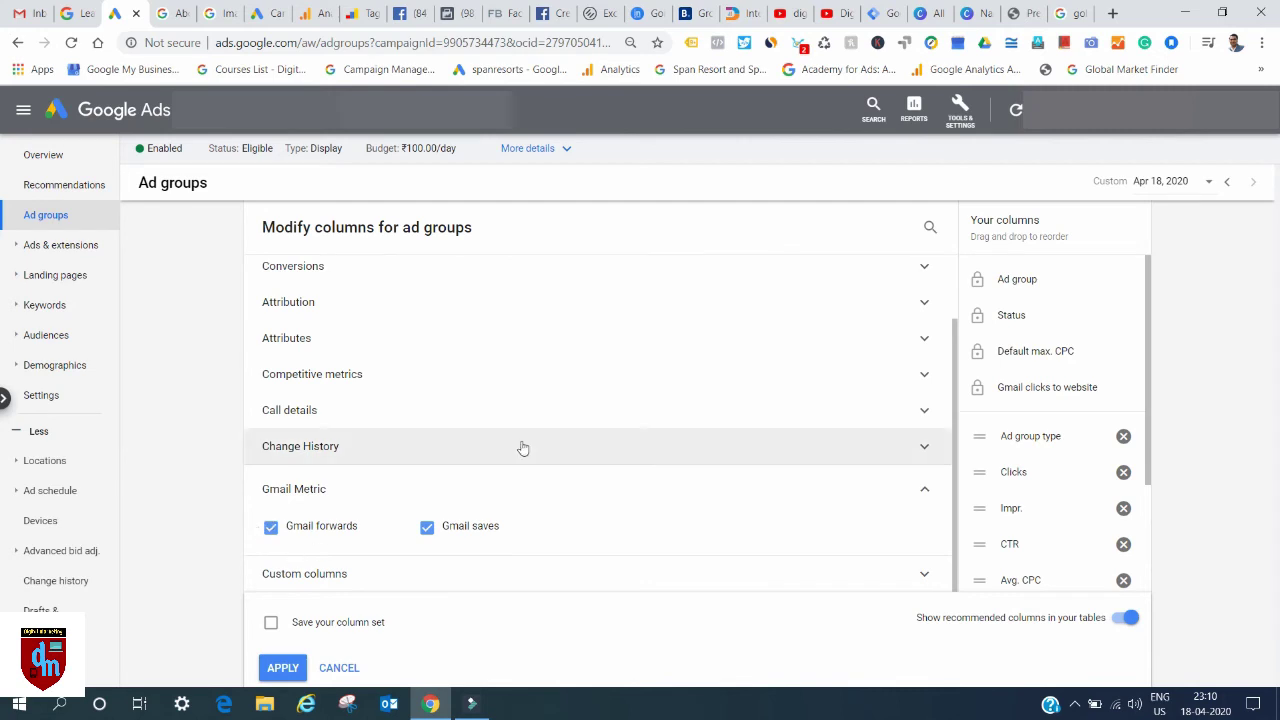
left_click(282, 667)
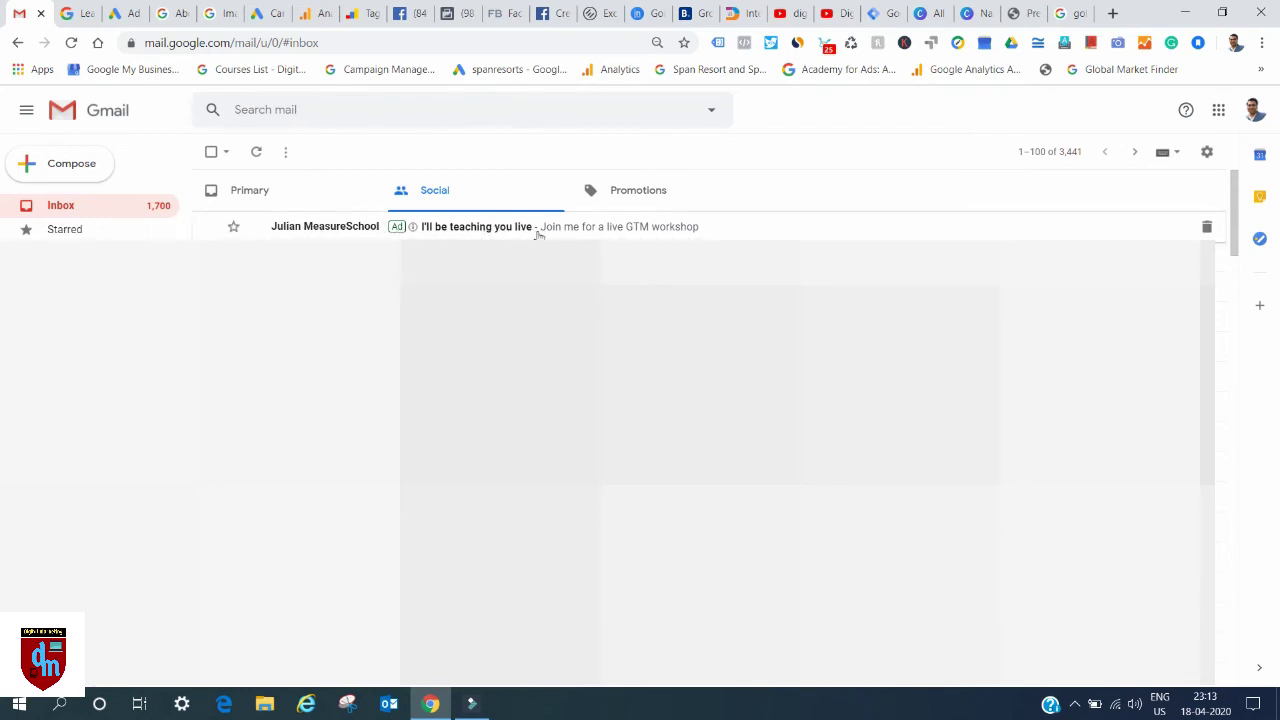
In Gmail's Social category, open the "I'll be teaching you live" ad and save it to the inbox.
left_click(459, 225)
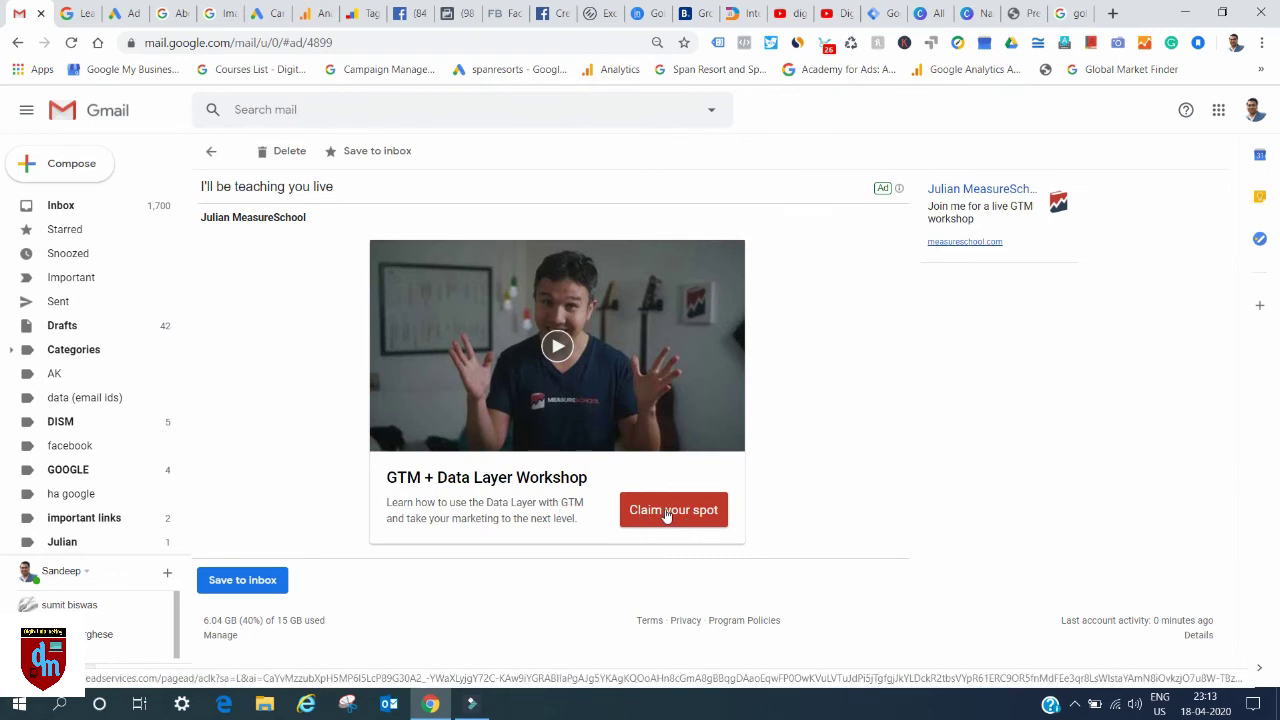
left_click(240, 581)
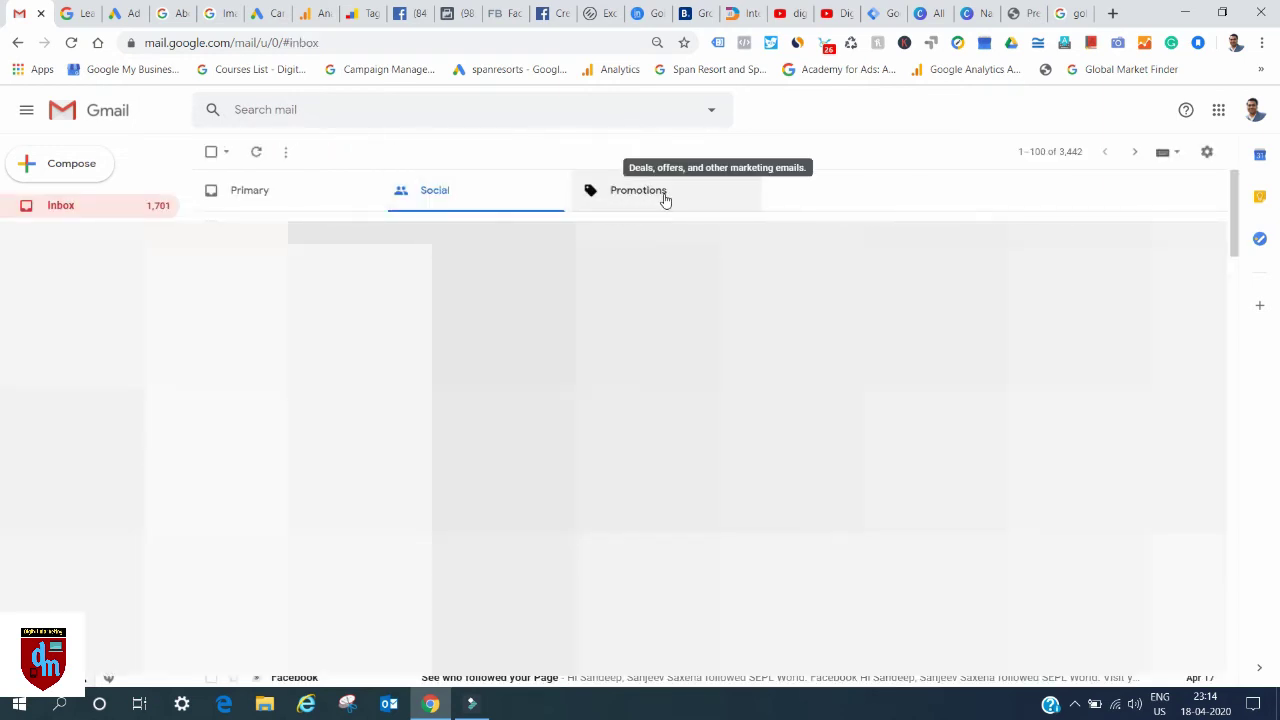
Examine the TikTok Ads and GoDaddy sponsored messages in Gmail's Promotions category as opened Gmail ad examples.
left_click(665, 198)
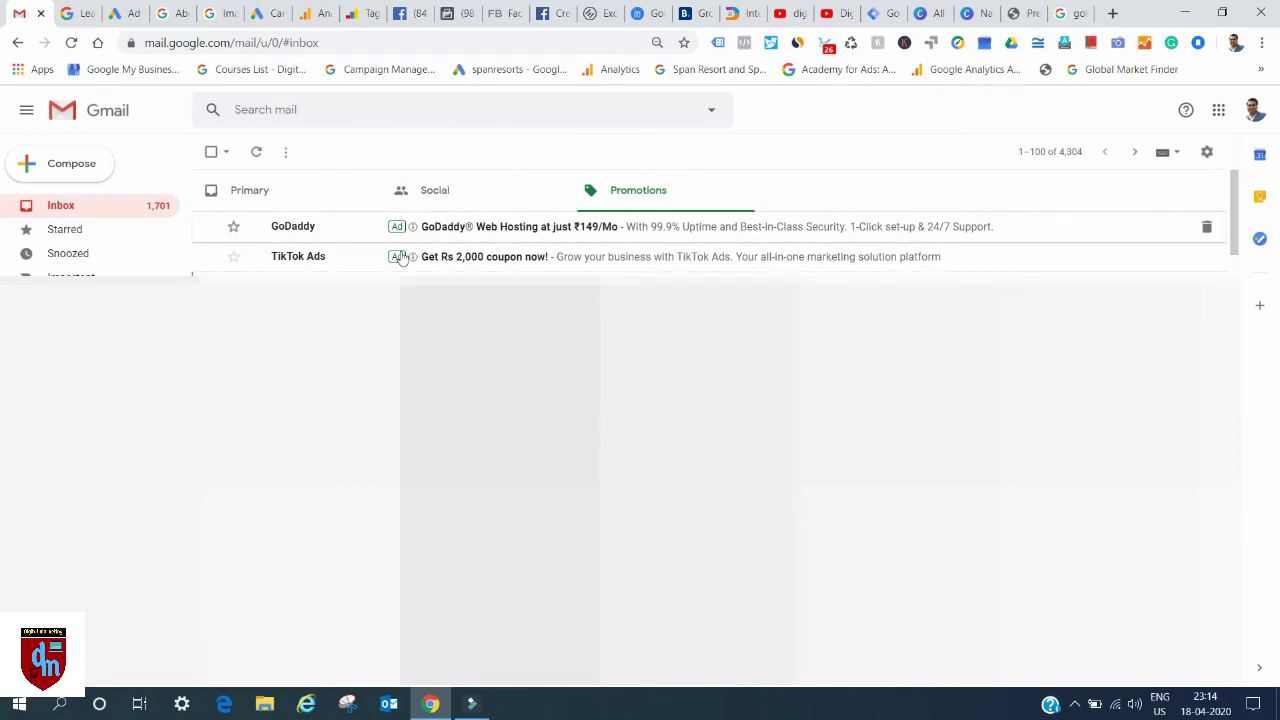
left_click(502, 258)
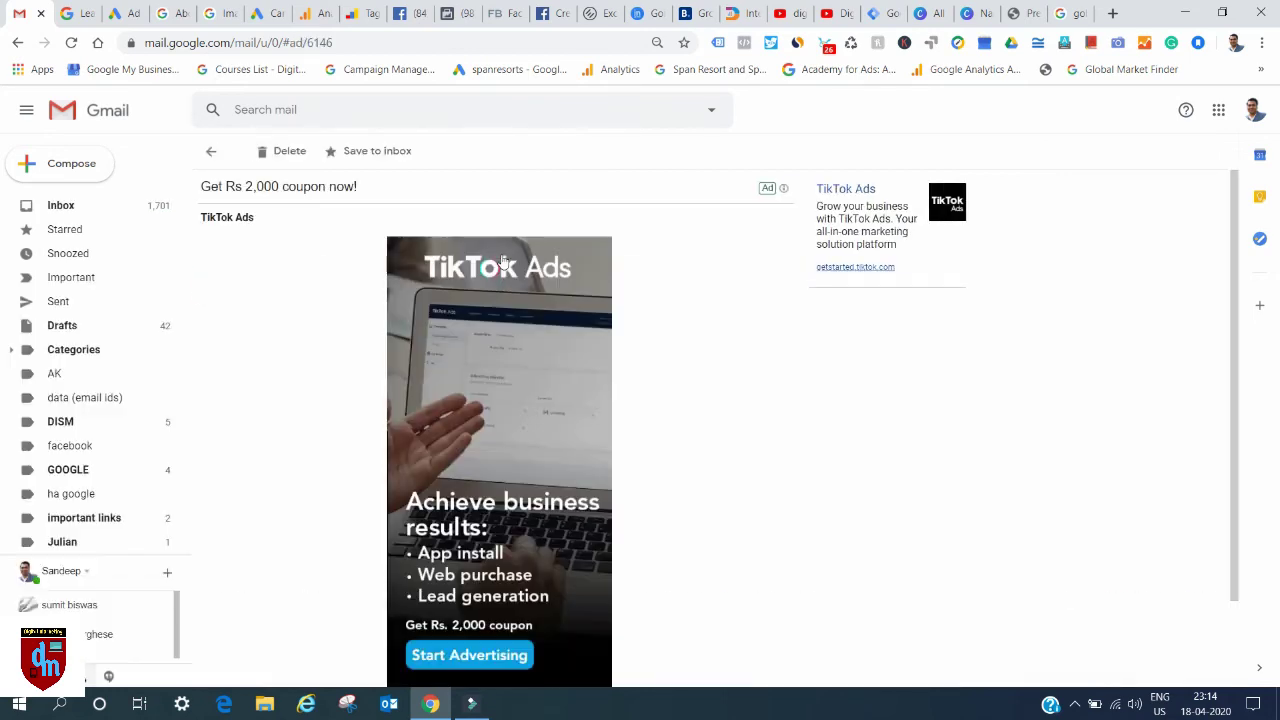
scroll(262, 509, "down", 1)
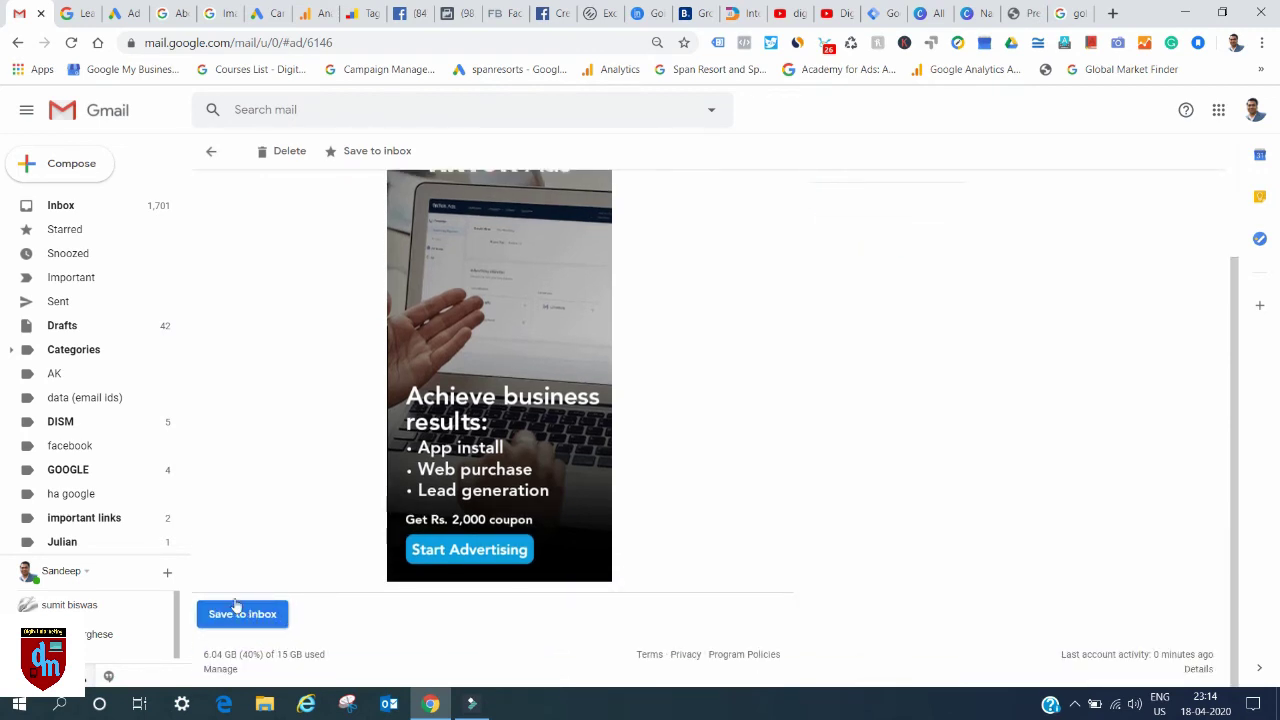
scroll(281, 465, "up", 1)
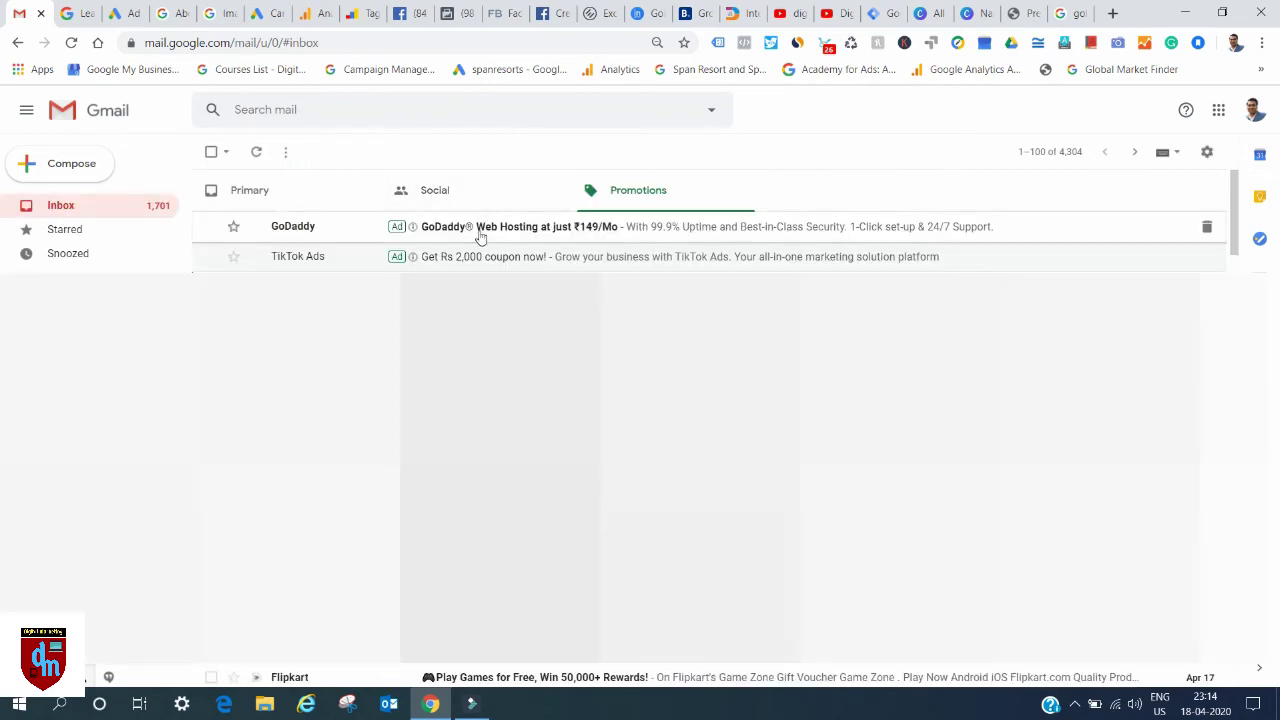
left_click(480, 230)
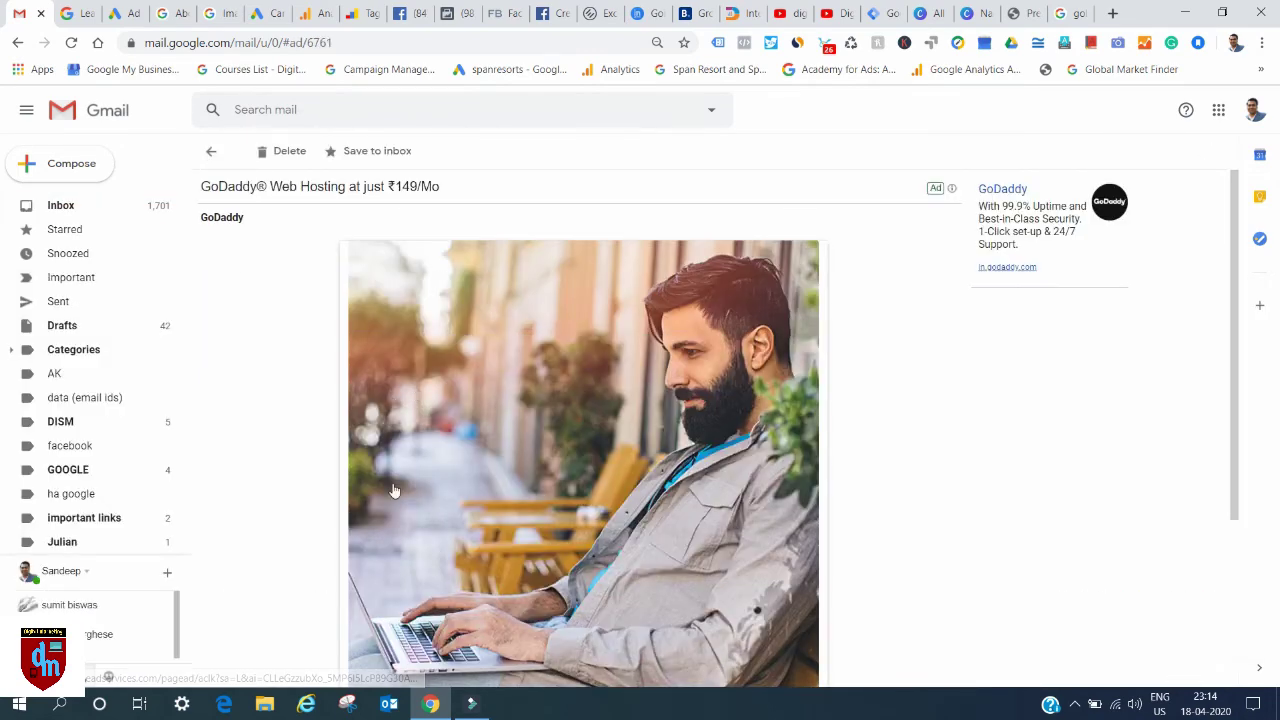
View the rest of the opened GoDaddy ad, return to the inbox and open the saved "I'll be teaching you live" message in Primary.
scroll(394, 490, "down", 1)
scroll(394, 490, "down", 2)
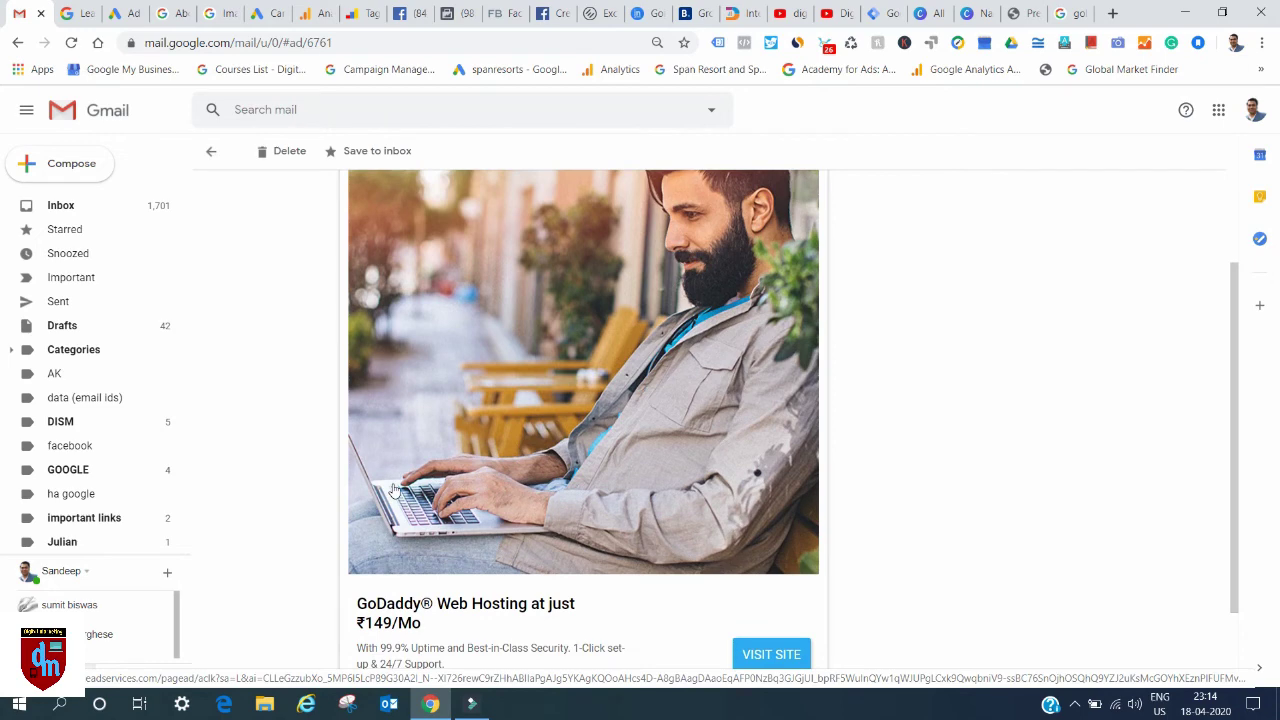
scroll(394, 490, "down", 2)
left_click(211, 151)
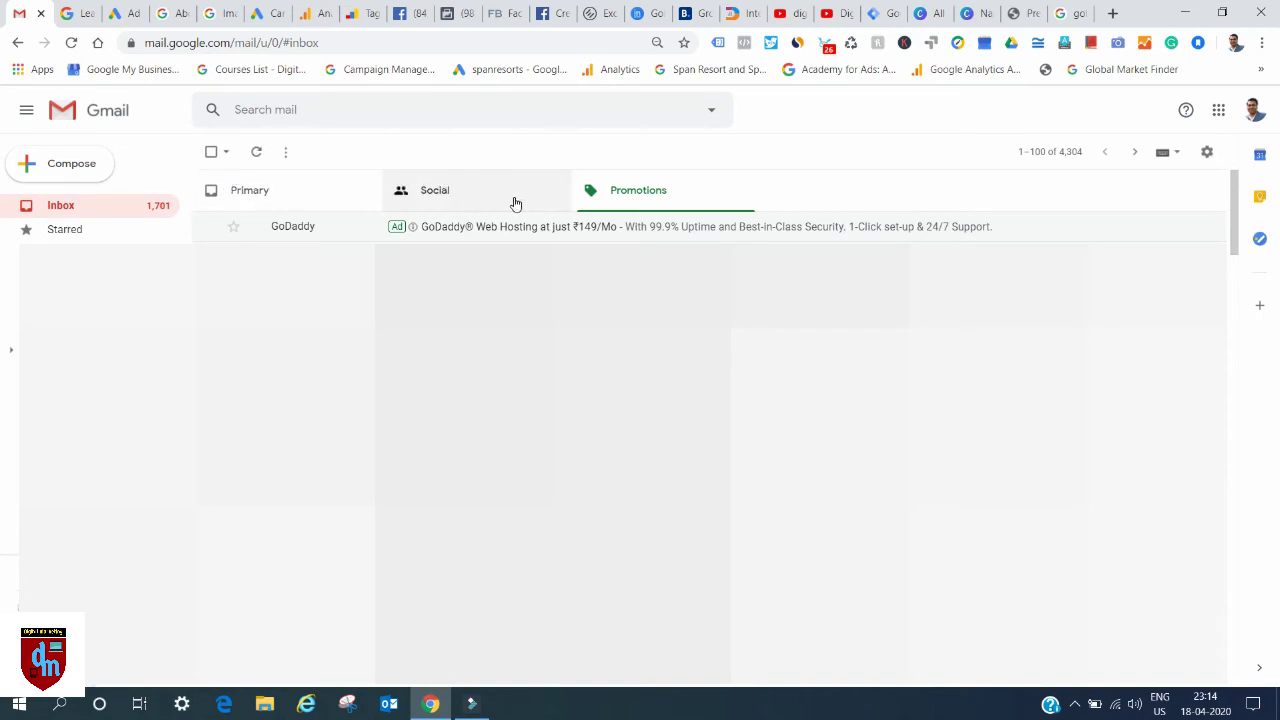
left_click(305, 197)
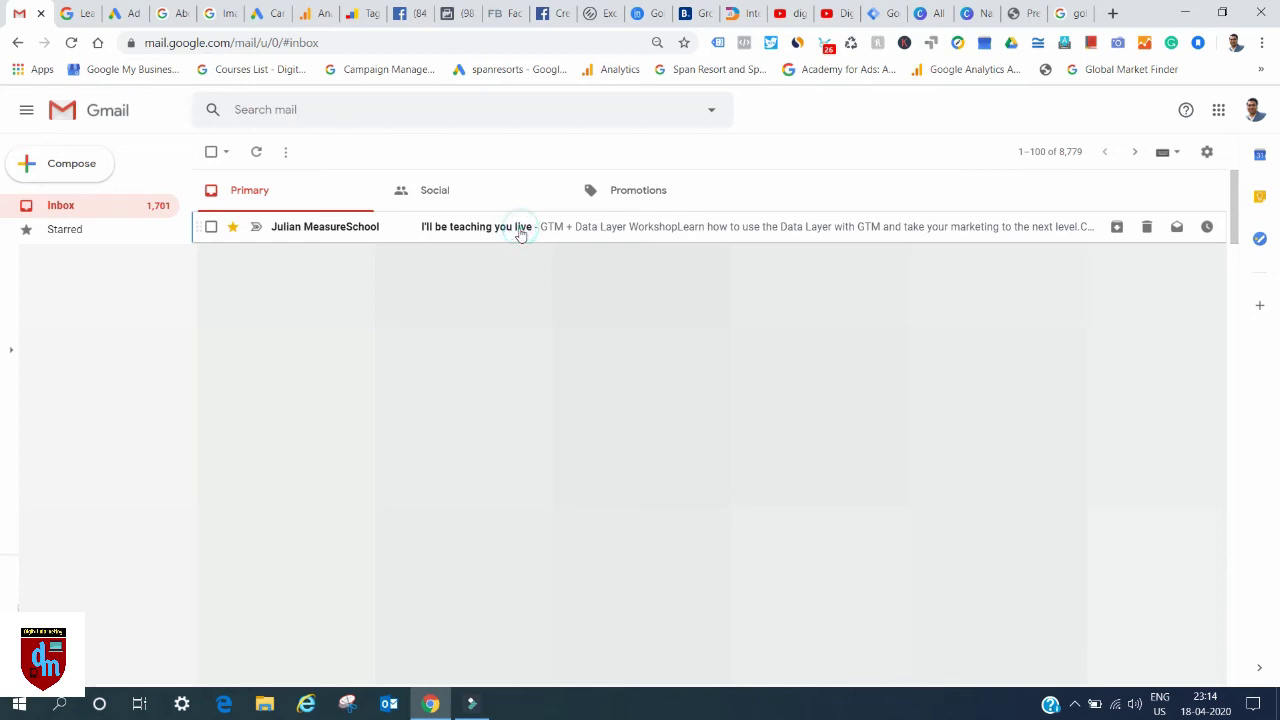
left_click(522, 228)
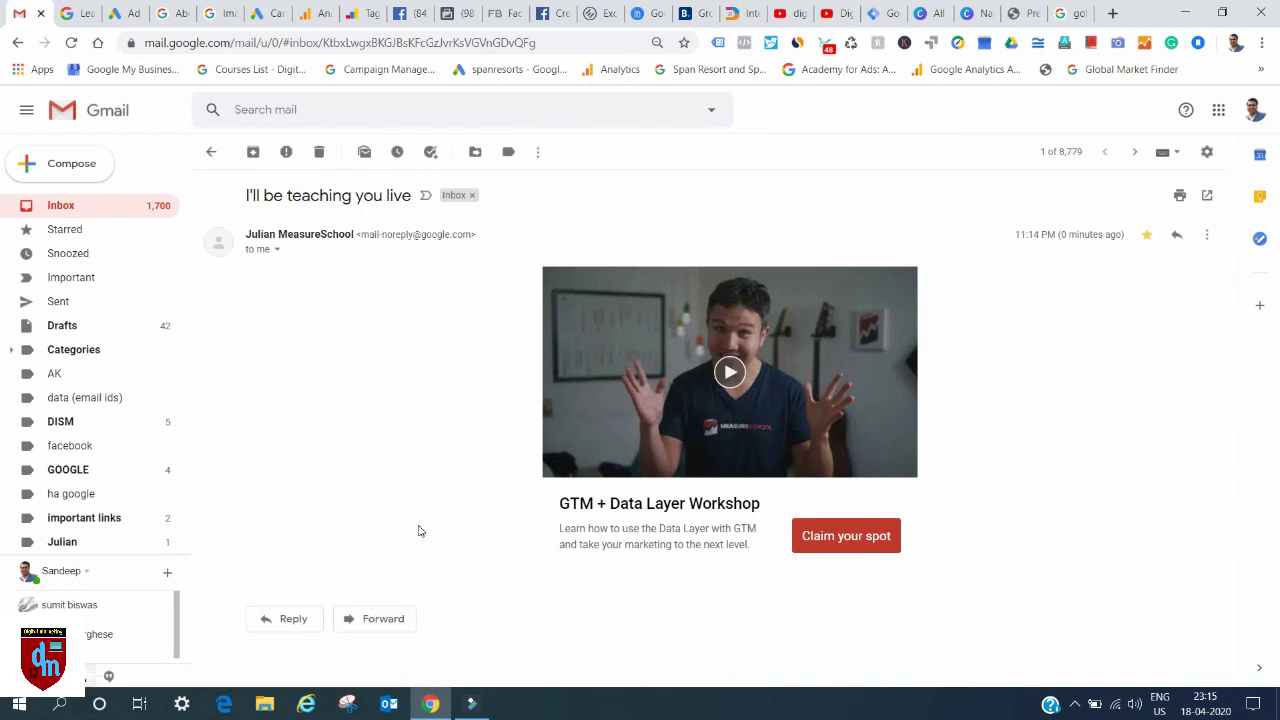
Switch to Google Ads and start a Gmail ad upload for Ad group demo from the campaign's ads.
key("ctrl+3")
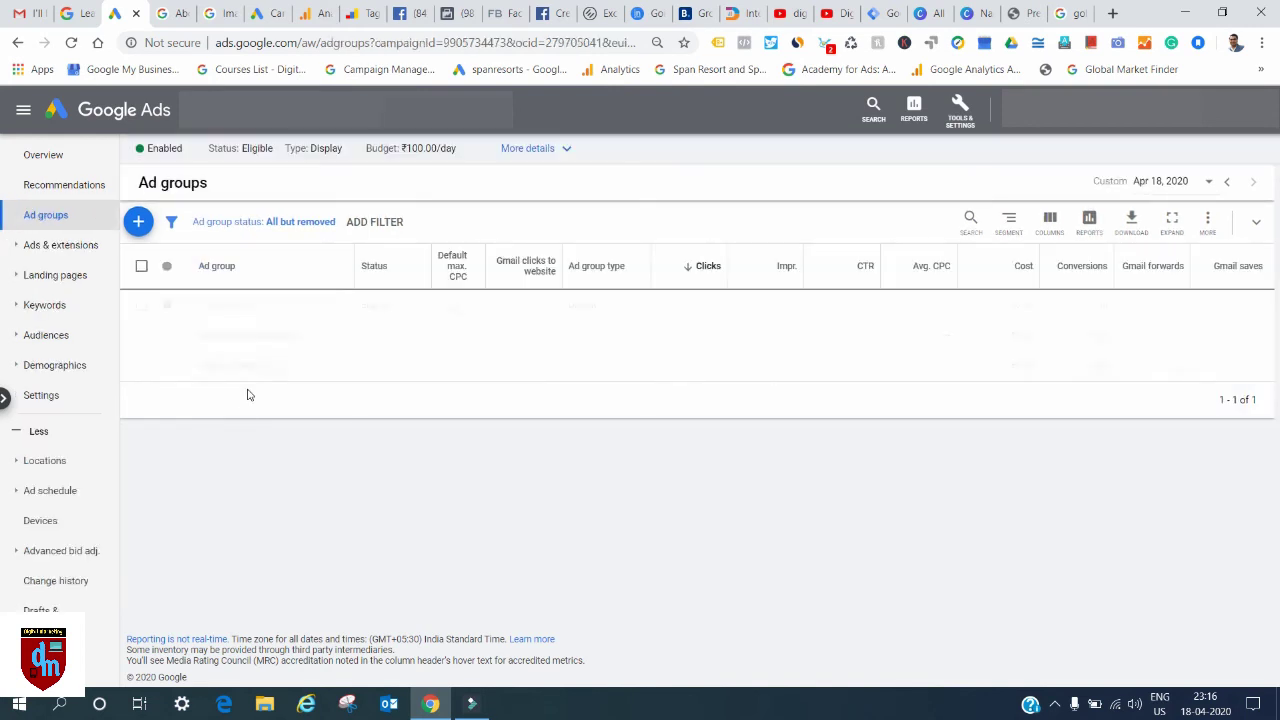
left_click(57, 246)
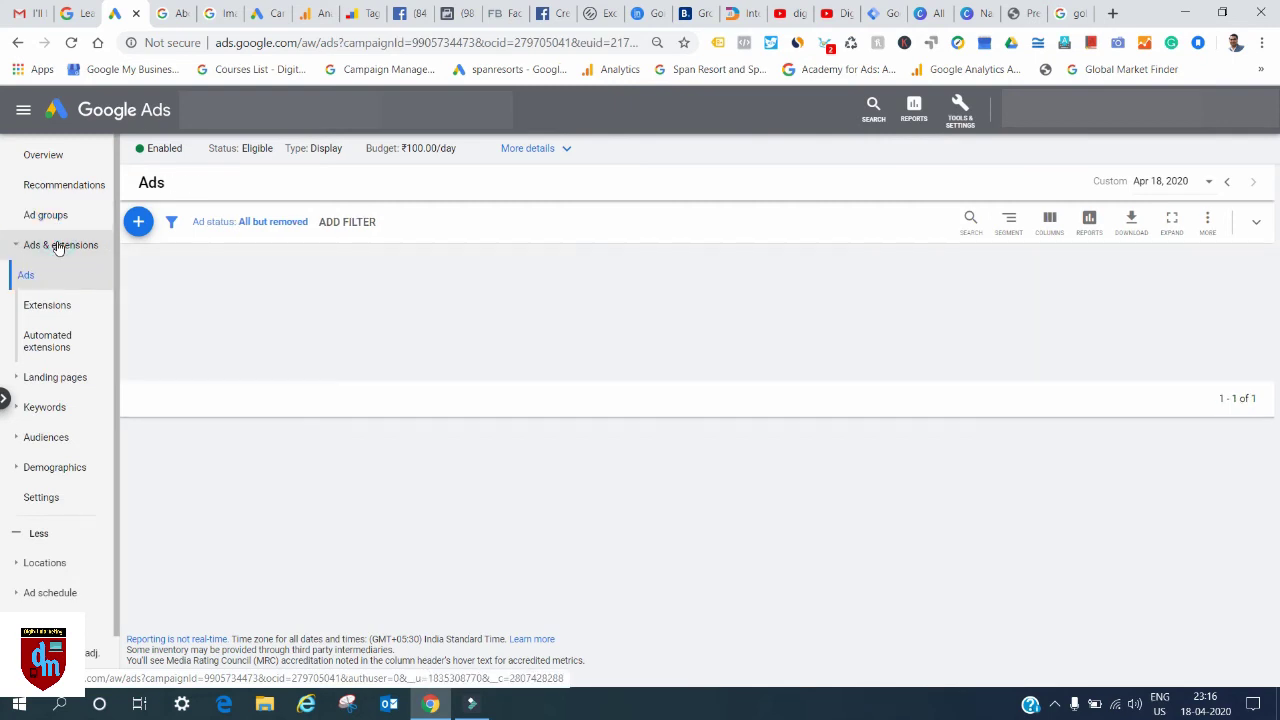
left_click(139, 223)
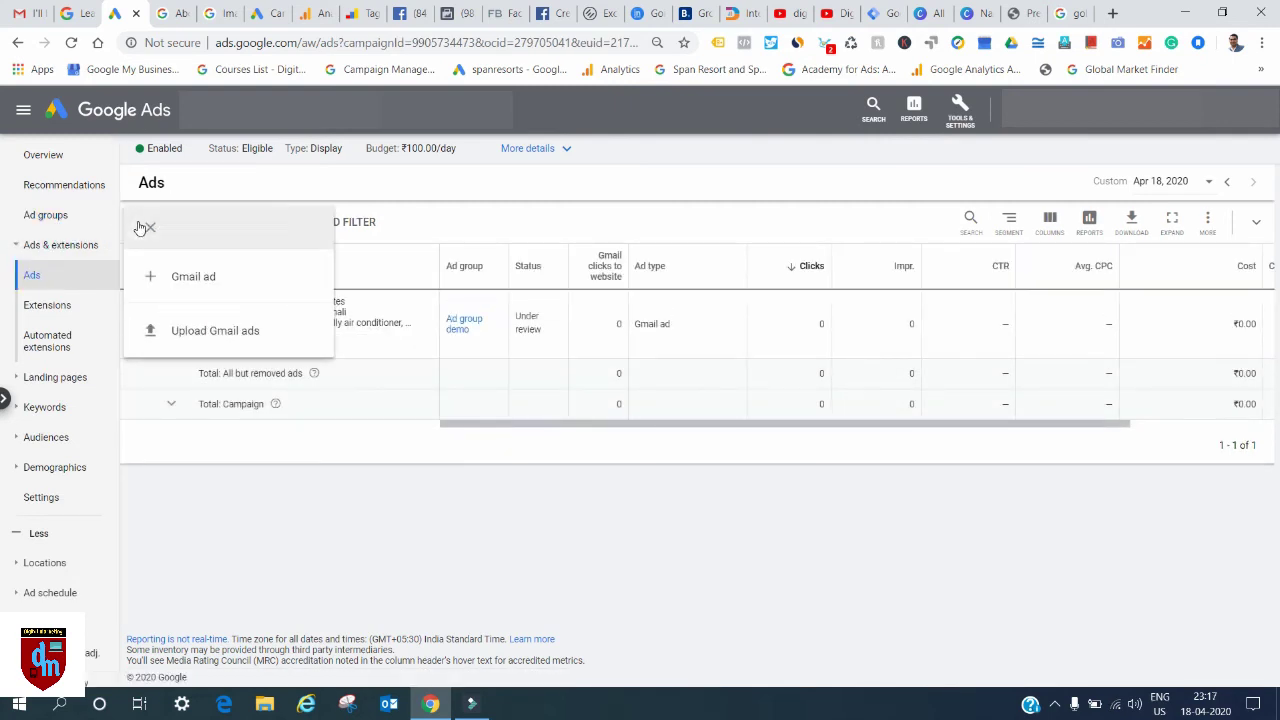
left_click(220, 338)
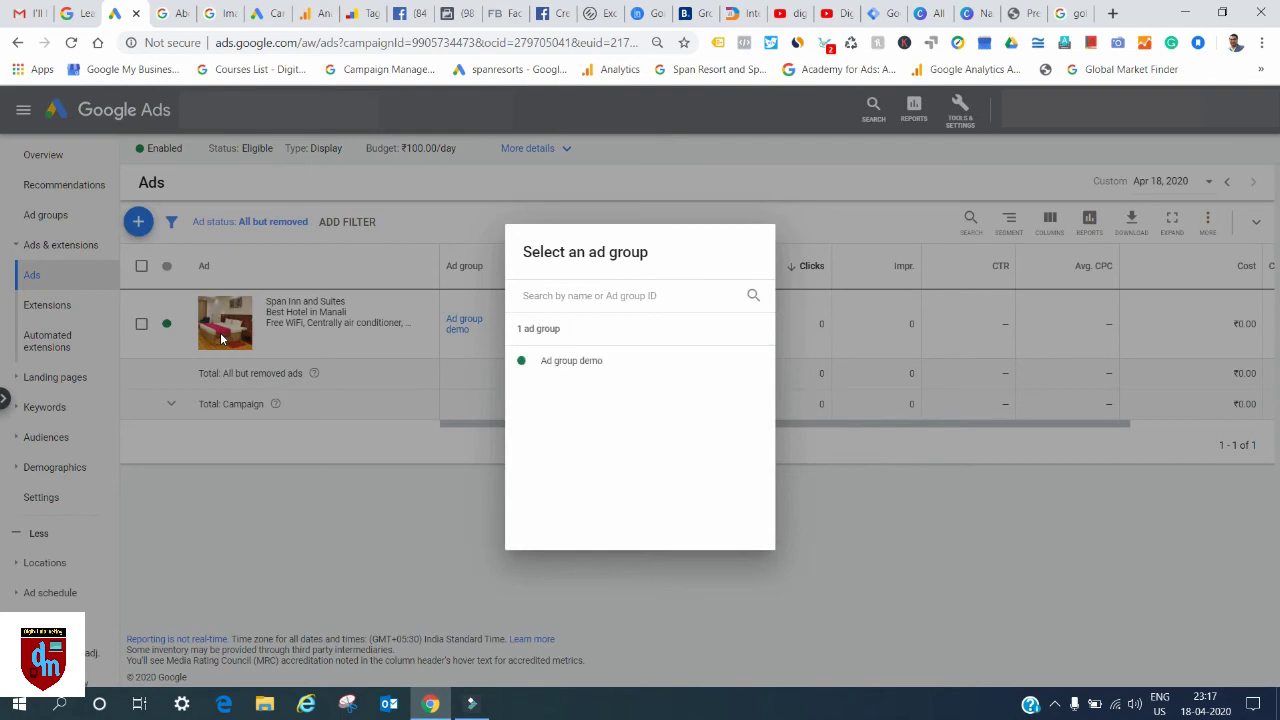
left_click(576, 364)
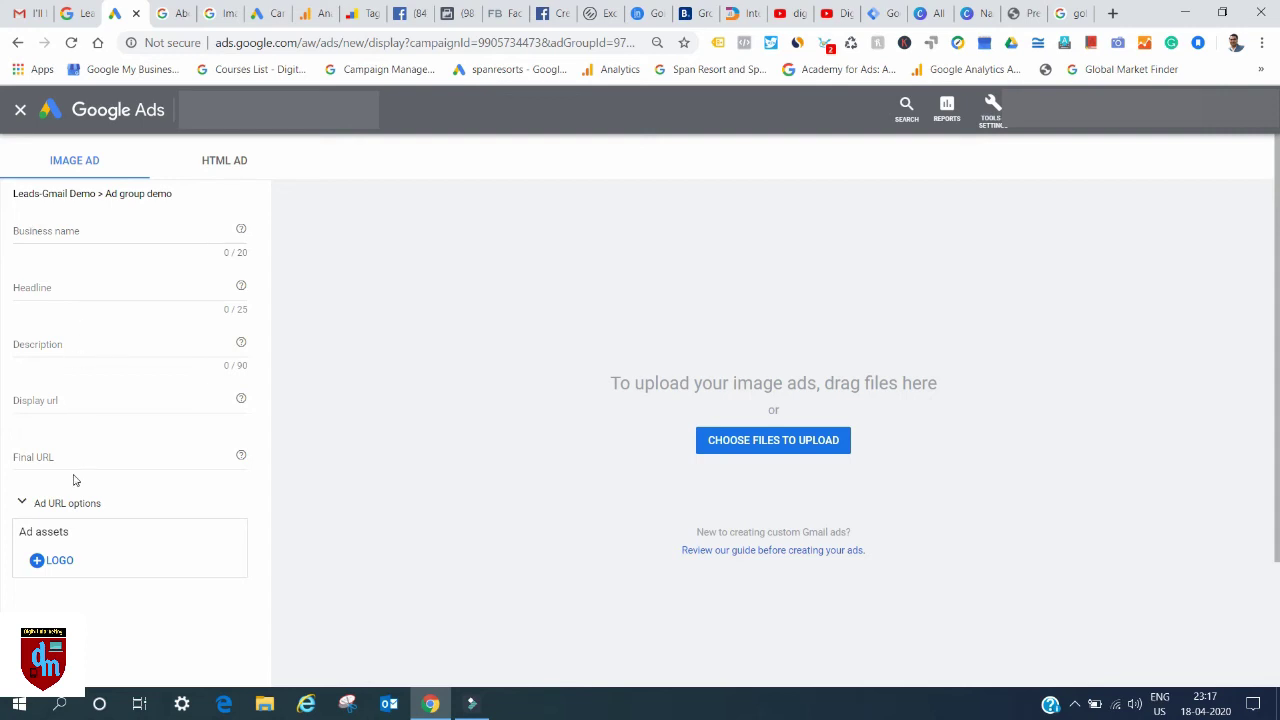
Review the Ad URL options for the image ad and upload the "single image ad" picture from the SIS Images folder.
left_click(46, 500)
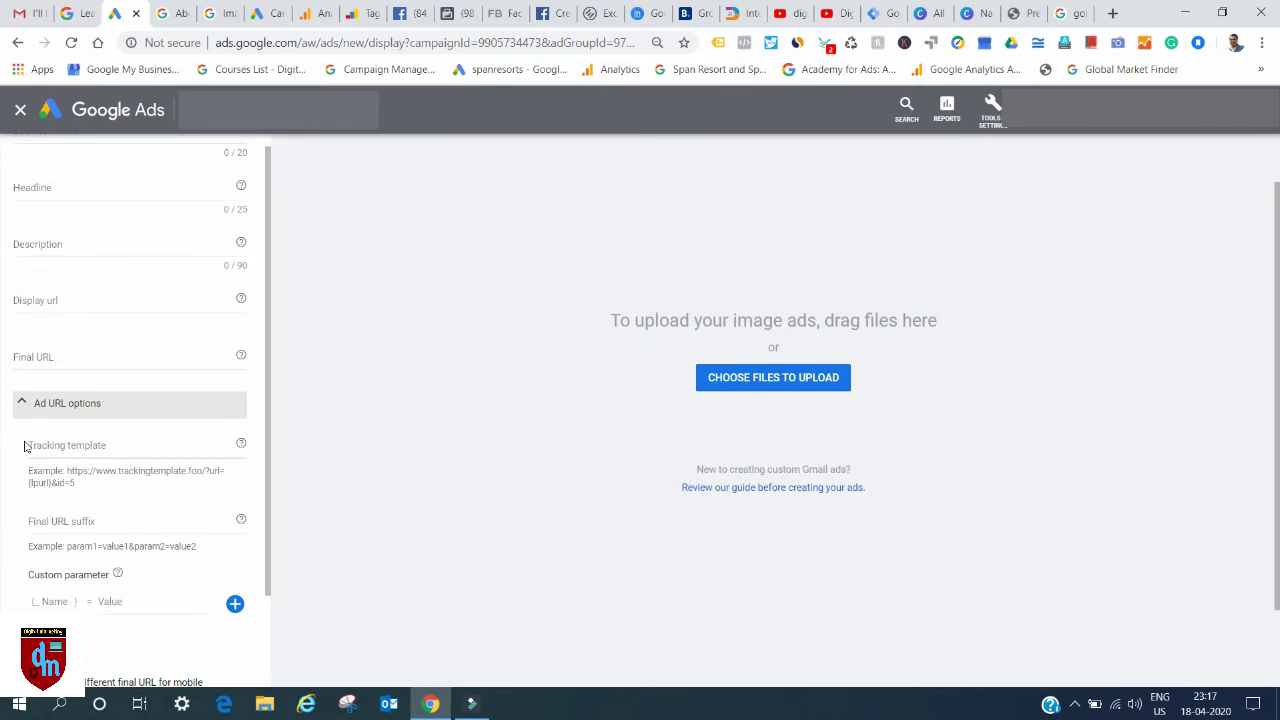
left_click(20, 403)
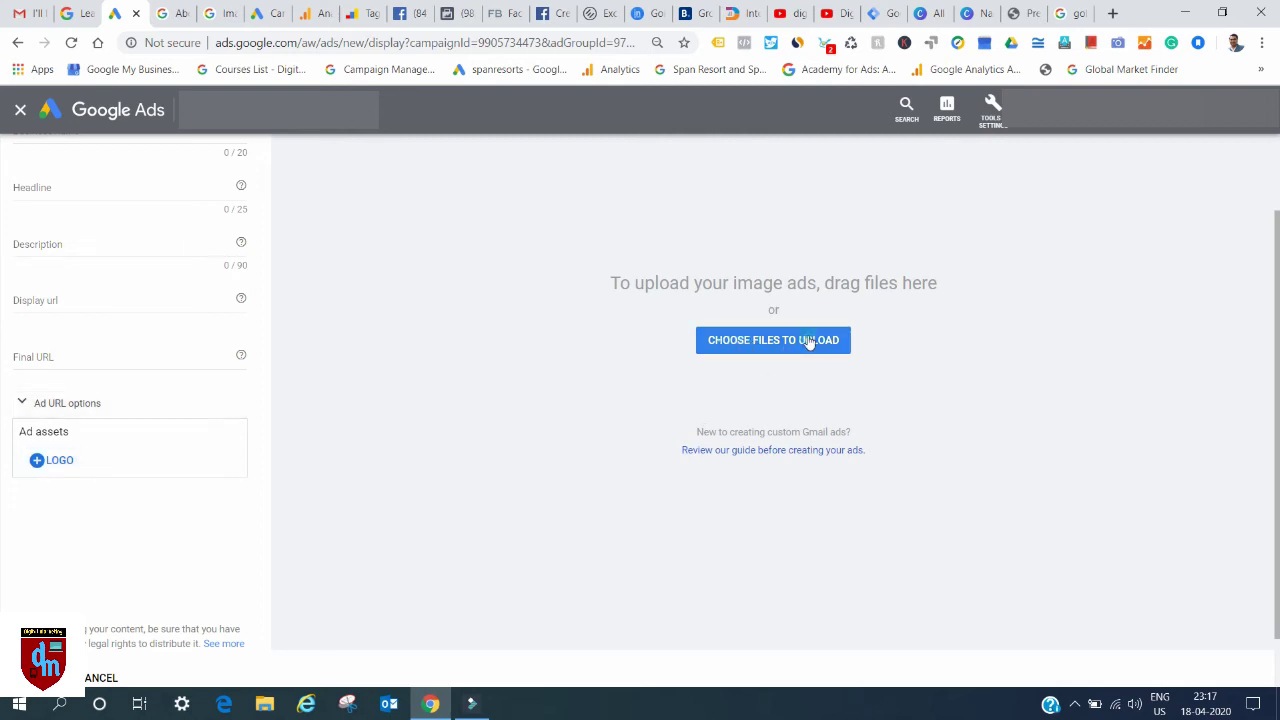
left_click(808, 340)
left_click(650, 195)
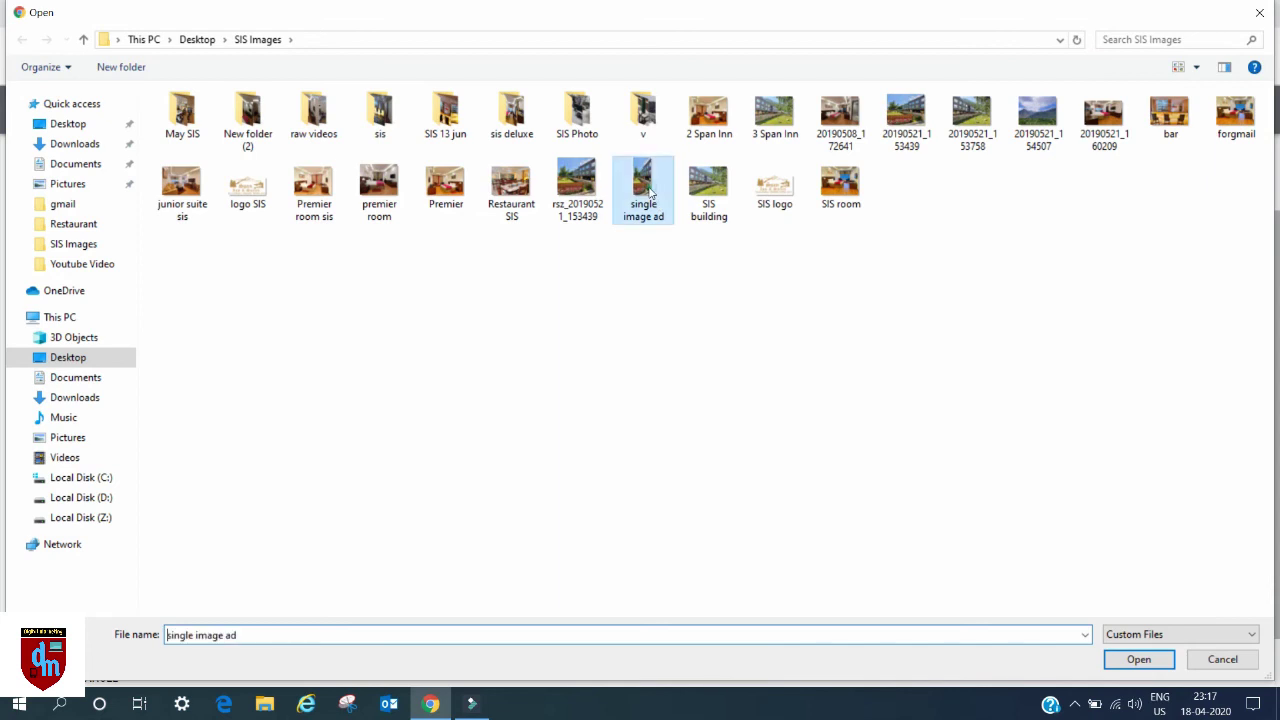
left_click(1140, 659)
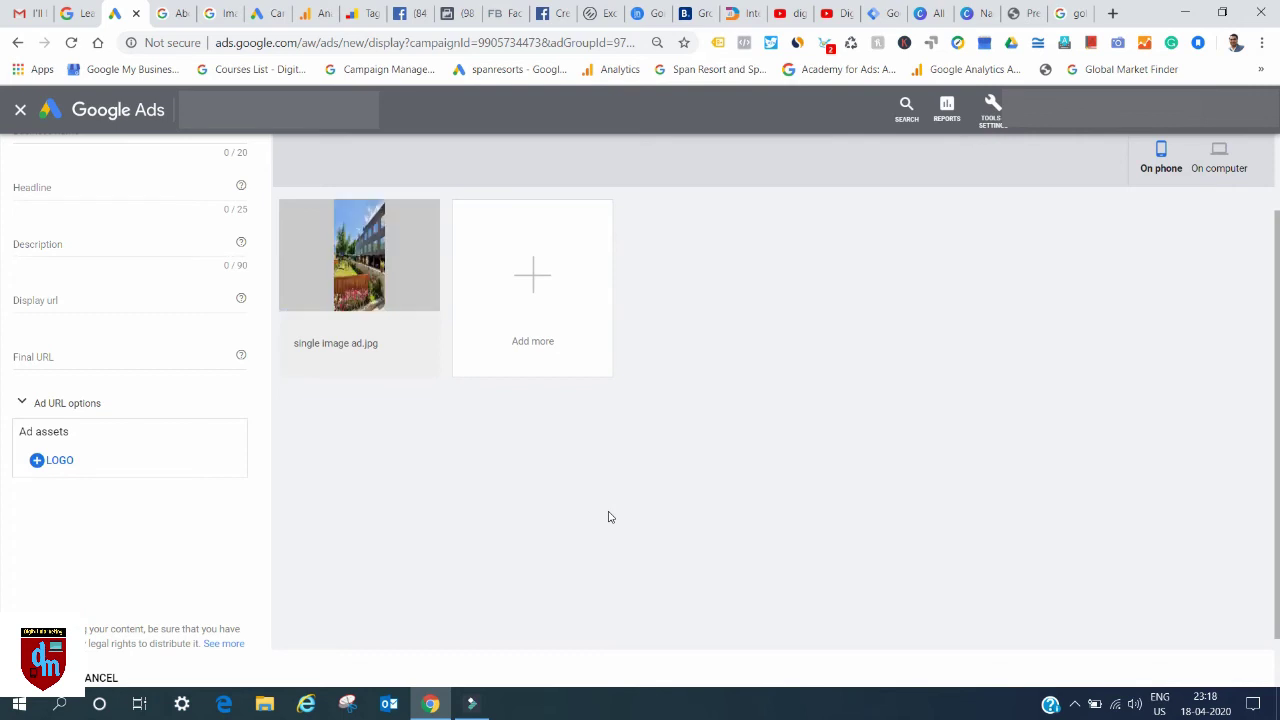
Add the recently used 144 × 144 Span Inn & Suites logo to the image ad's assets.
left_click(55, 461)
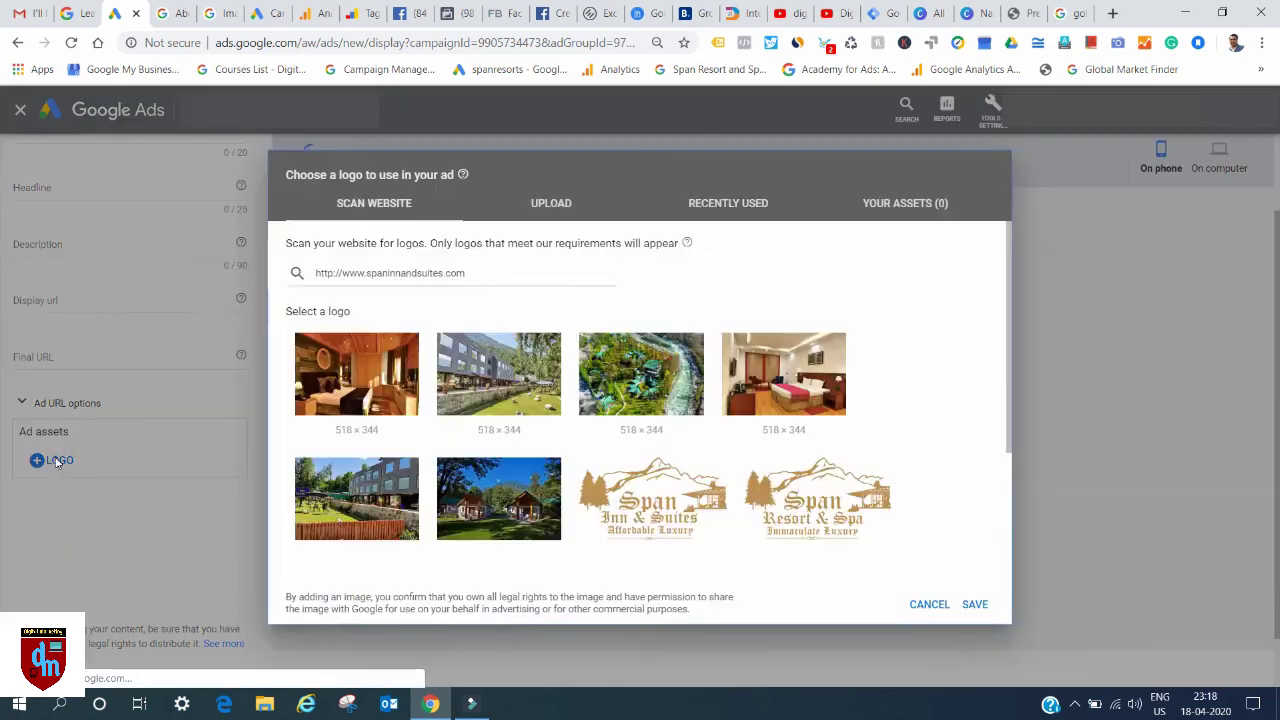
left_click(728, 203)
left_click(466, 457)
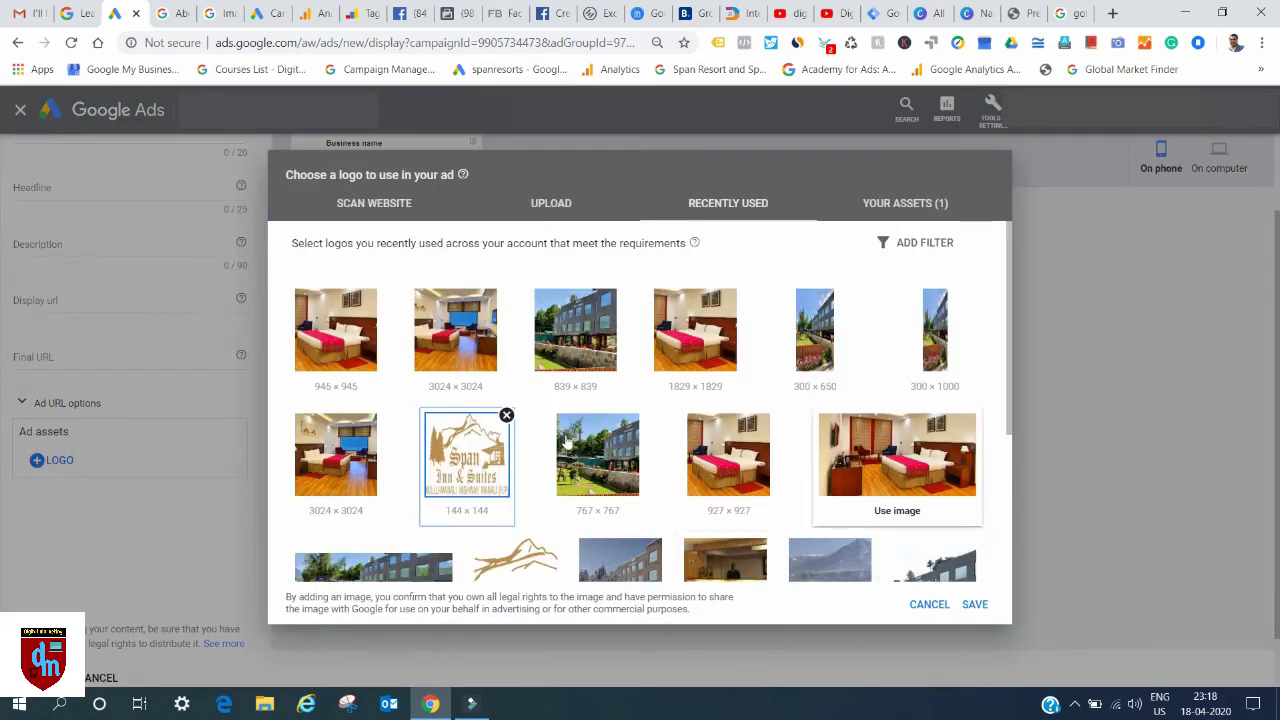
left_click(976, 604)
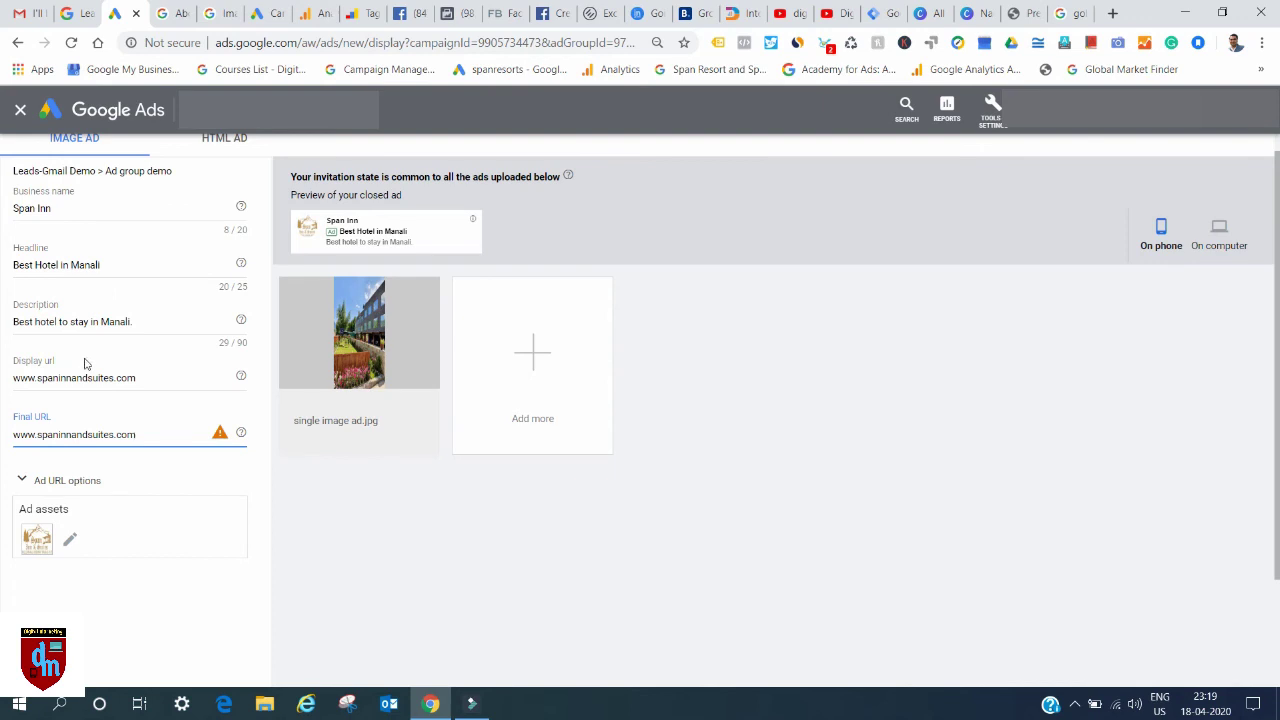
Check the completed "Best Hotel in Manali" image ad and save it to Ad group demo.
scroll(140, 534, "down", 1)
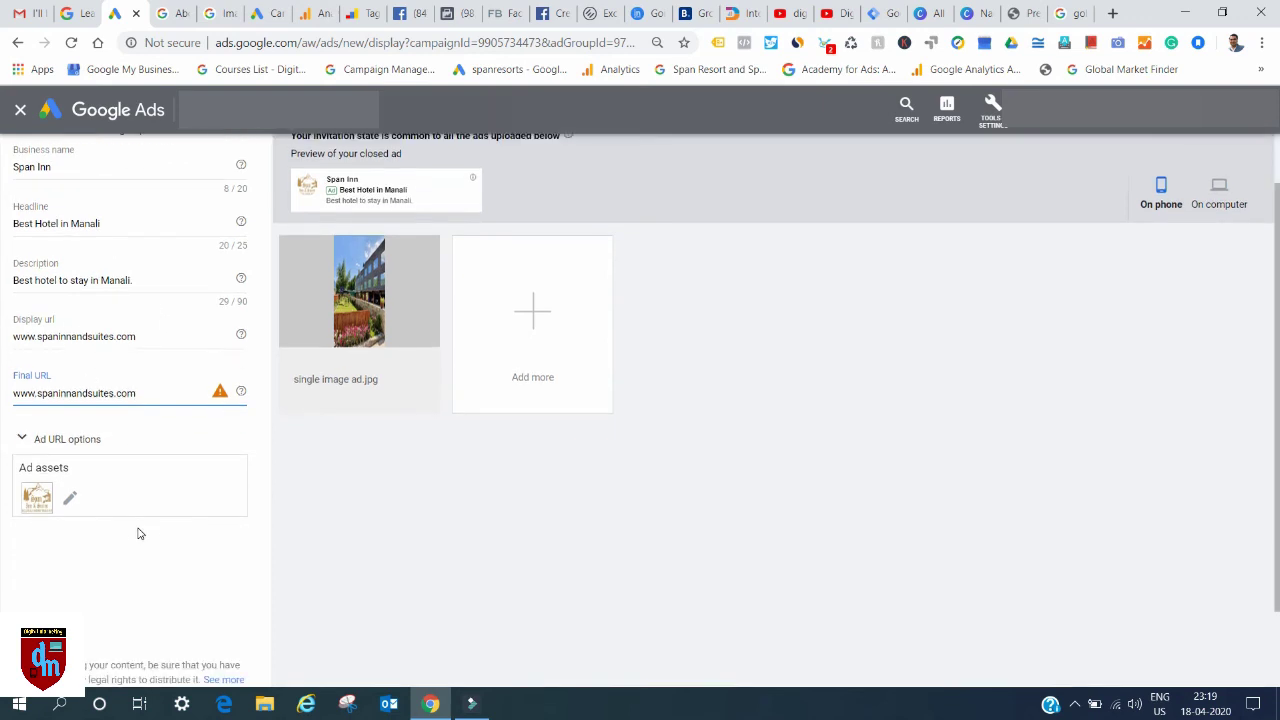
scroll(140, 534, "down", 2)
left_click(41, 612)
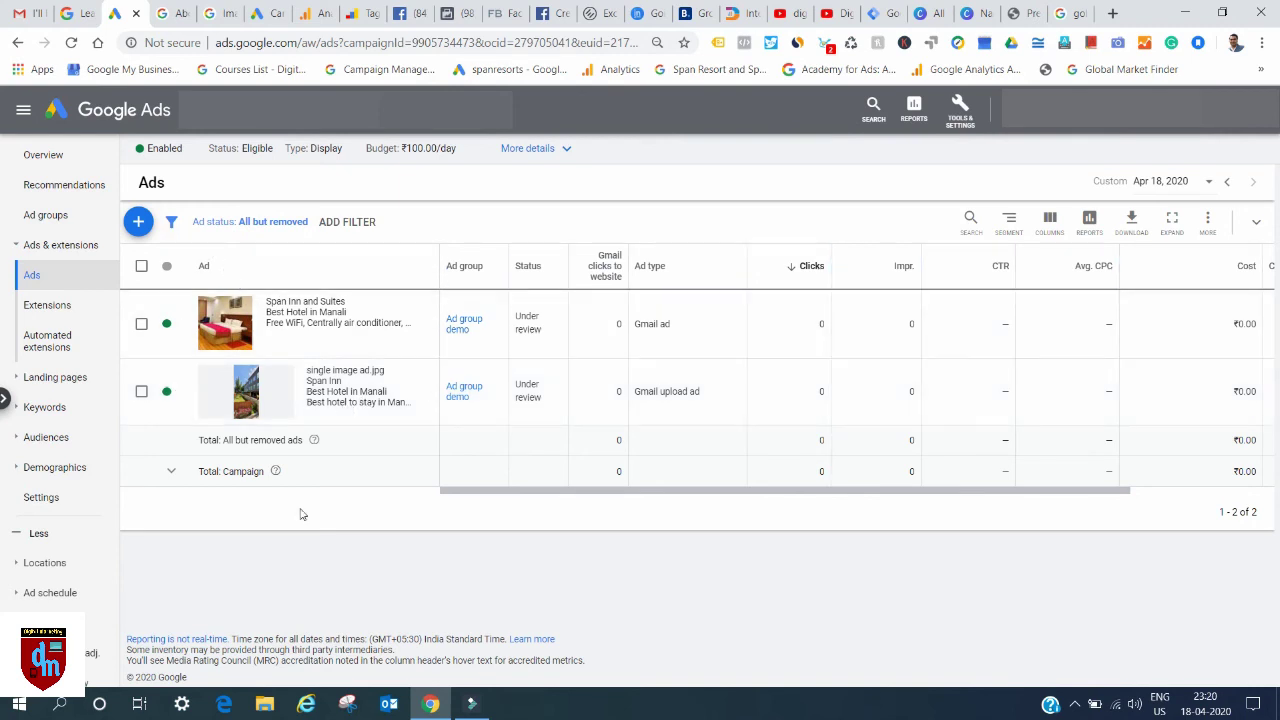
Start another Gmail ad upload for Ad group demo and choose the HTML ad format.
left_click(142, 221)
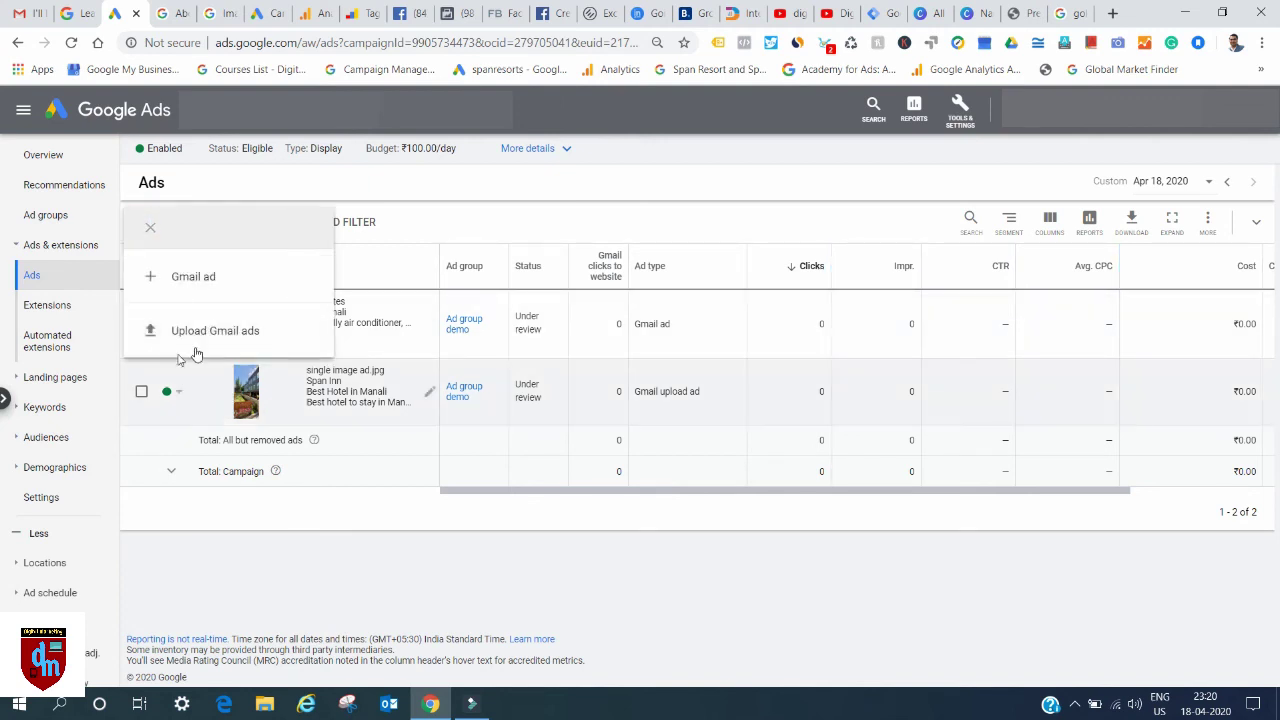
left_click(222, 338)
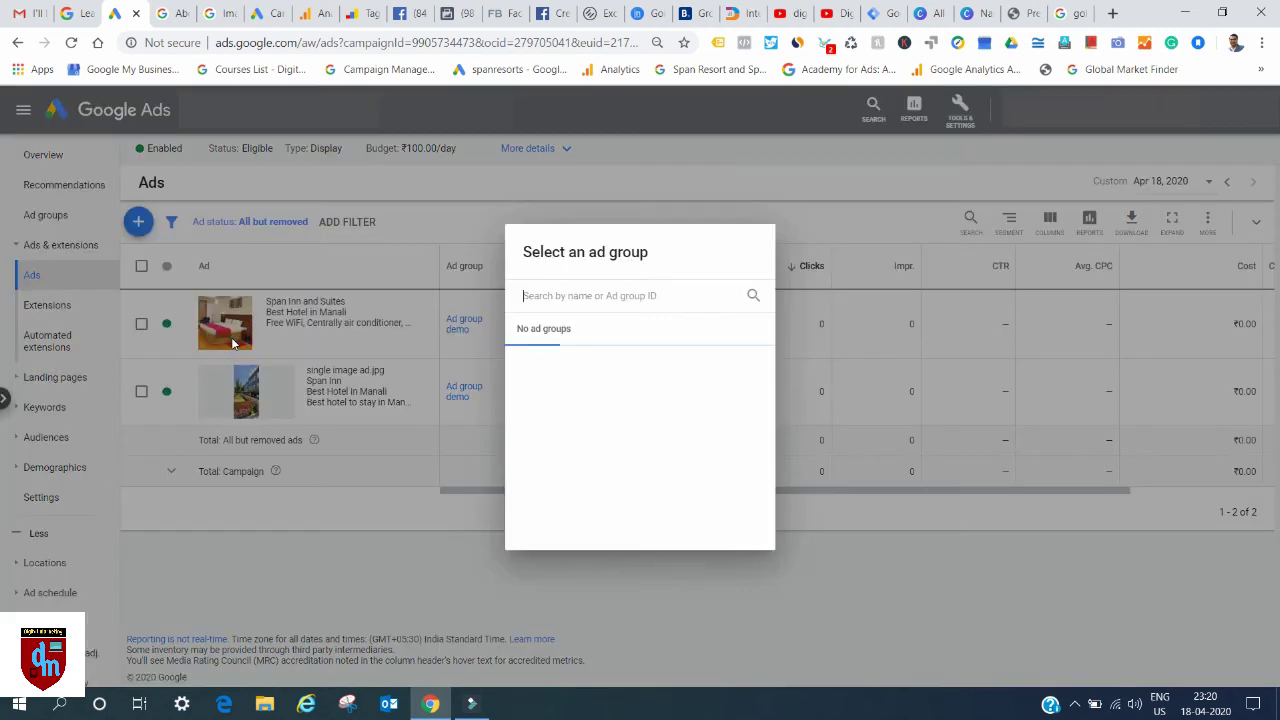
left_click(586, 368)
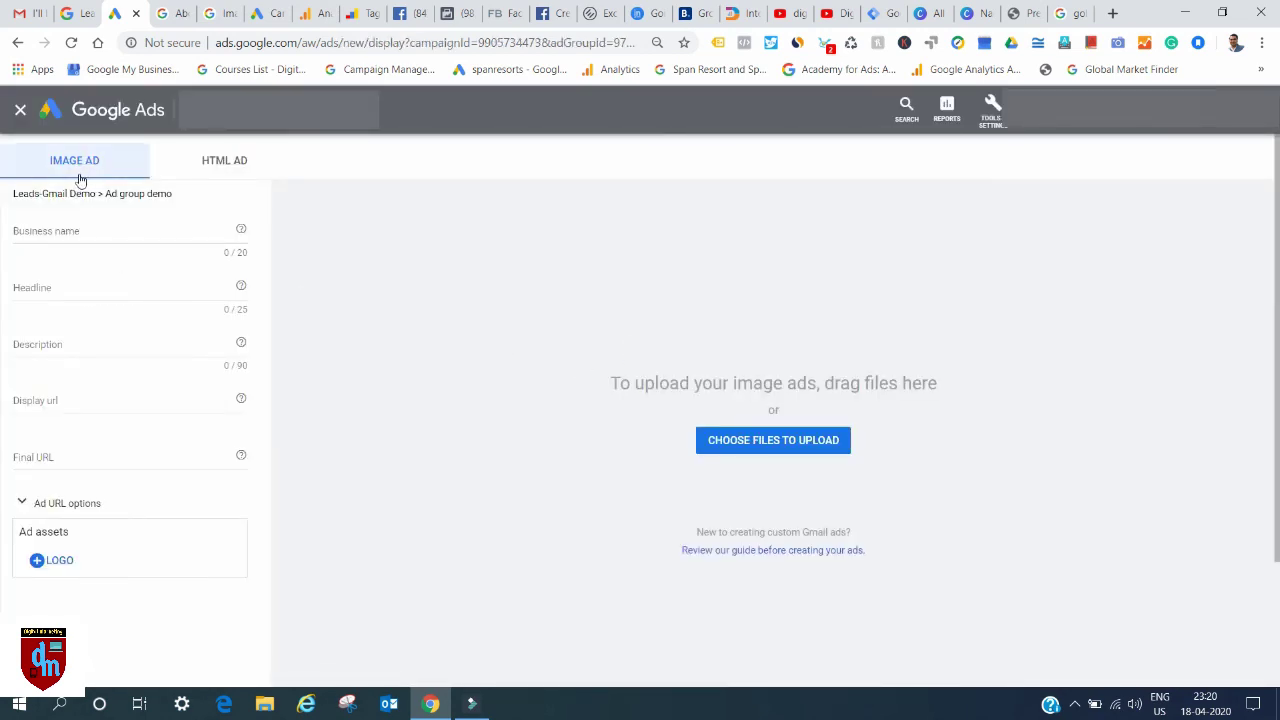
left_click(202, 167)
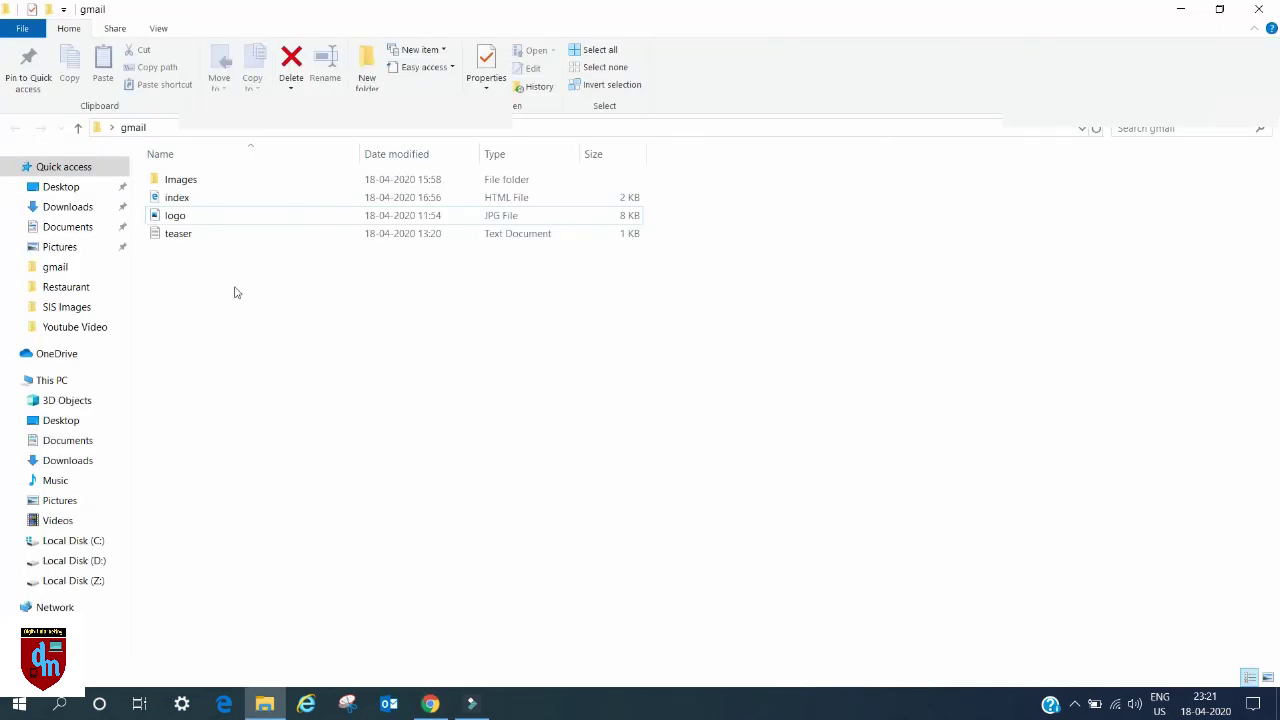
Examine the Images folder, the logo and the teaser text file in the gmail folder as parts of the HTML ad.
double_click(188, 188)
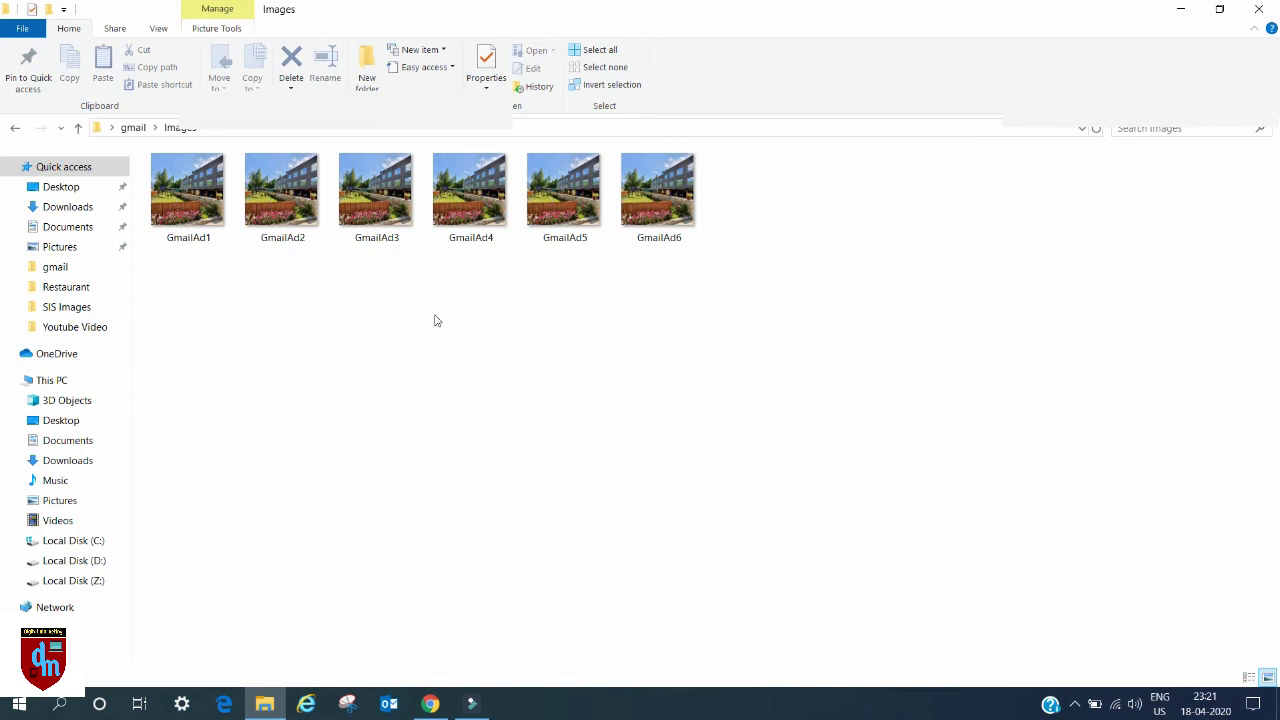
key("alt+F4")
left_click(190, 217)
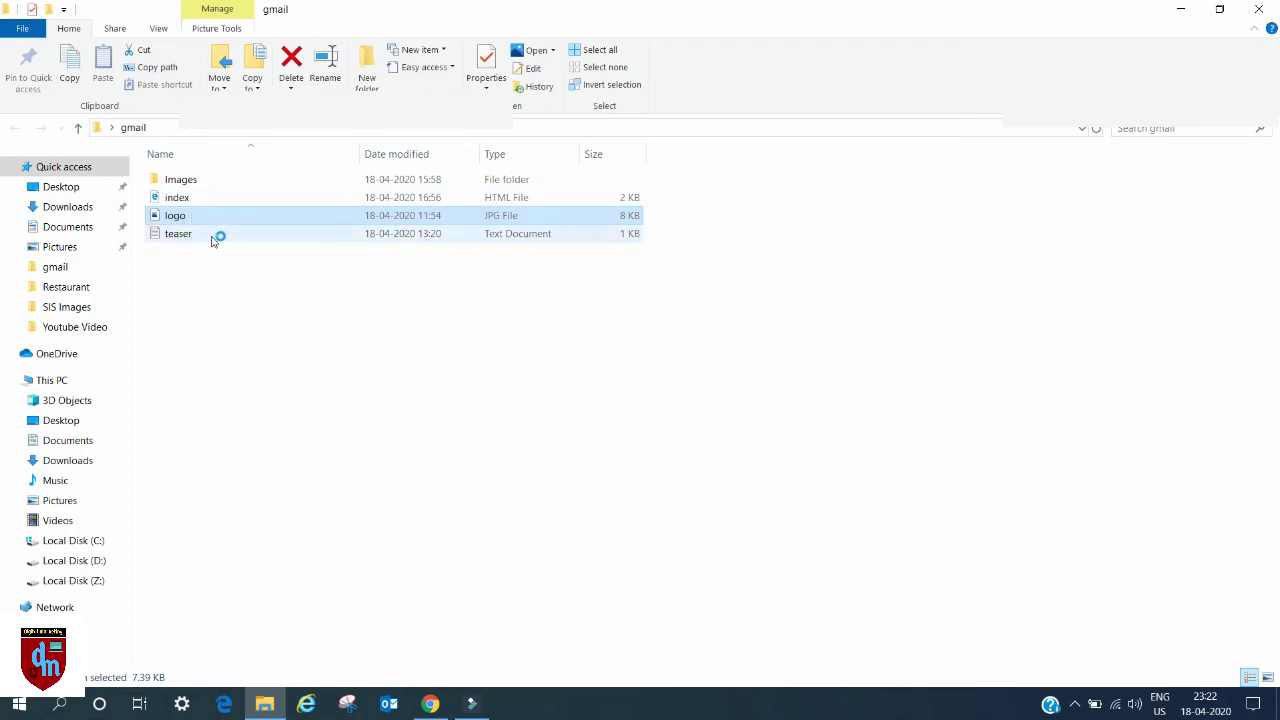
double_click(212, 238)
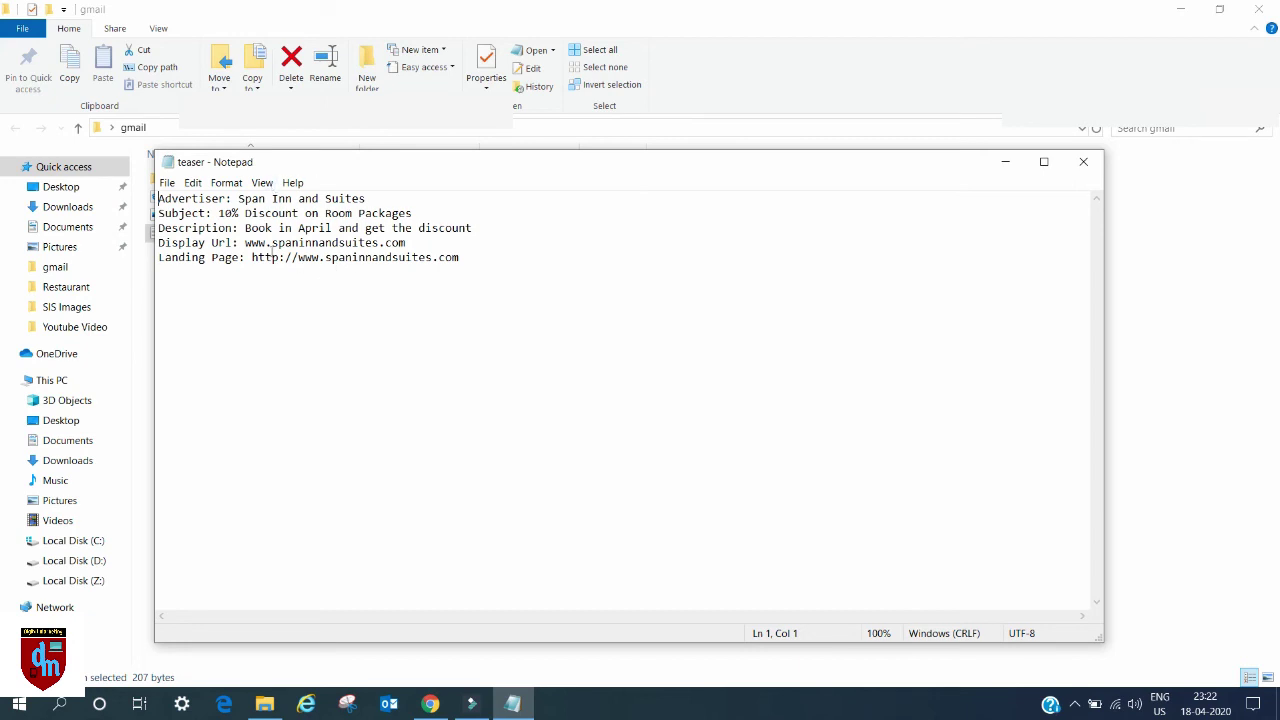
left_click(1083, 161)
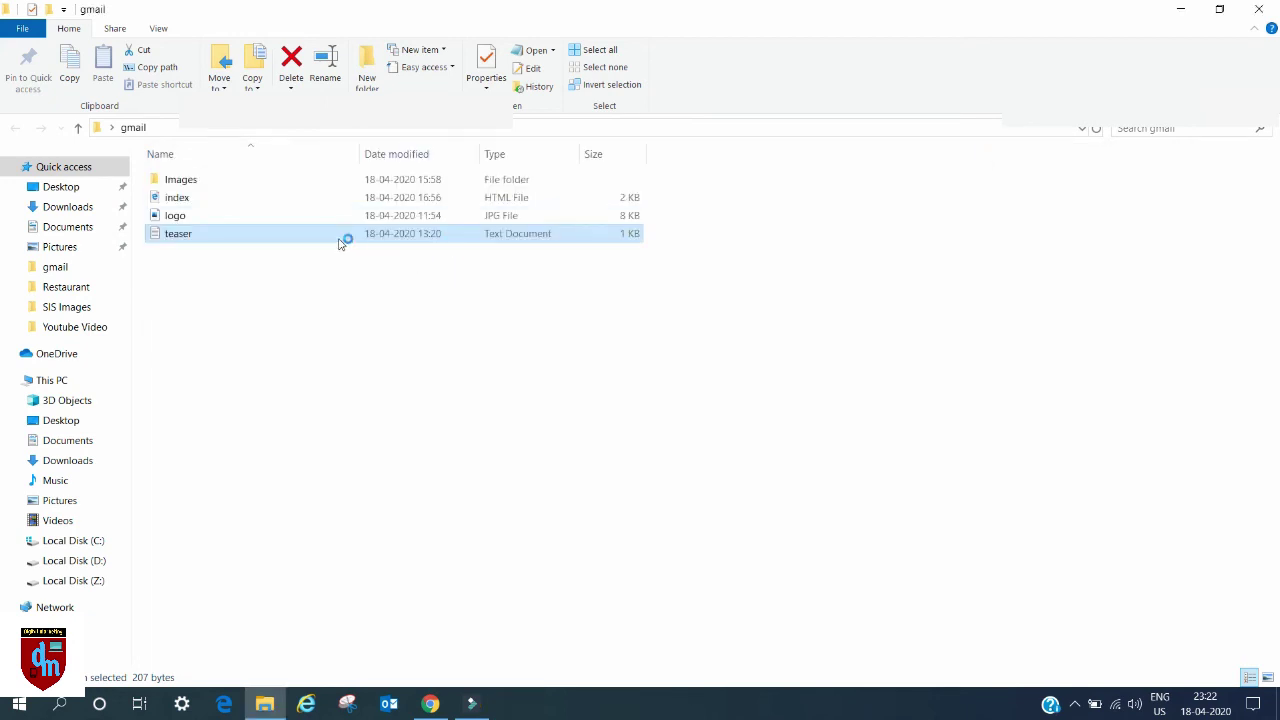
Open the index HTML file from the gmail folder and examine its heading, link and images in the browser.
double_click(200, 200)
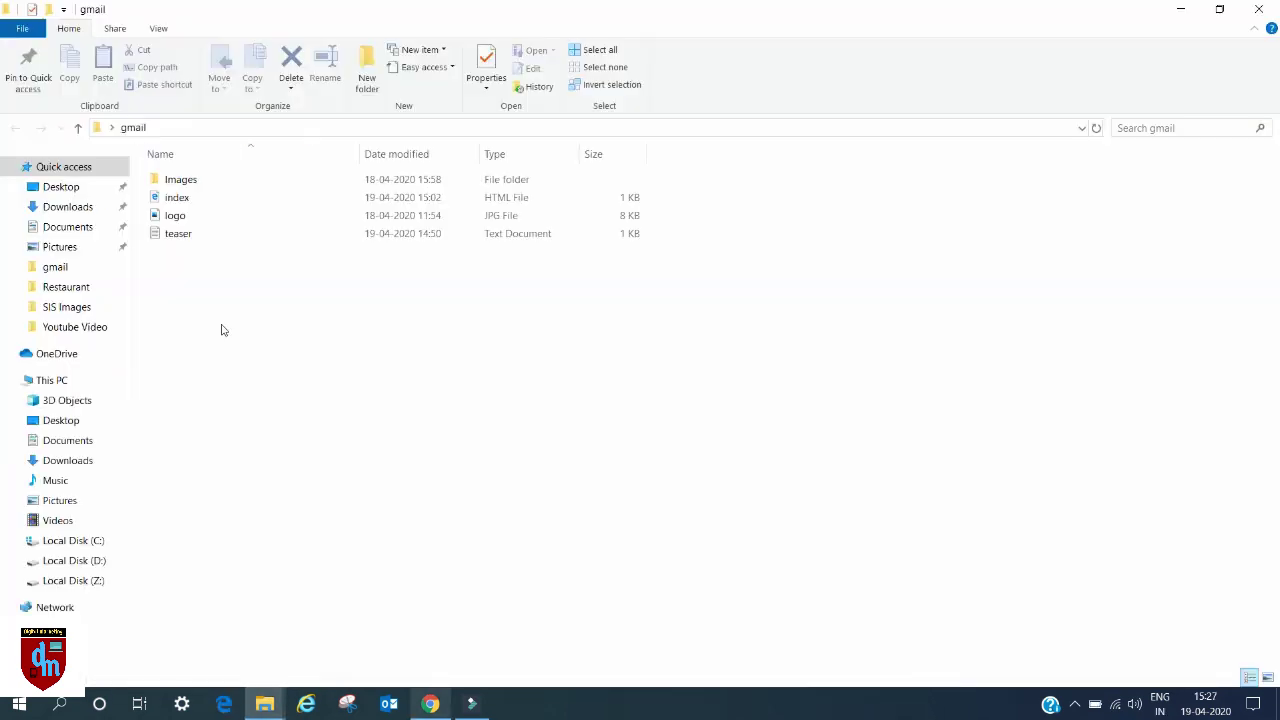
double_click(178, 200)
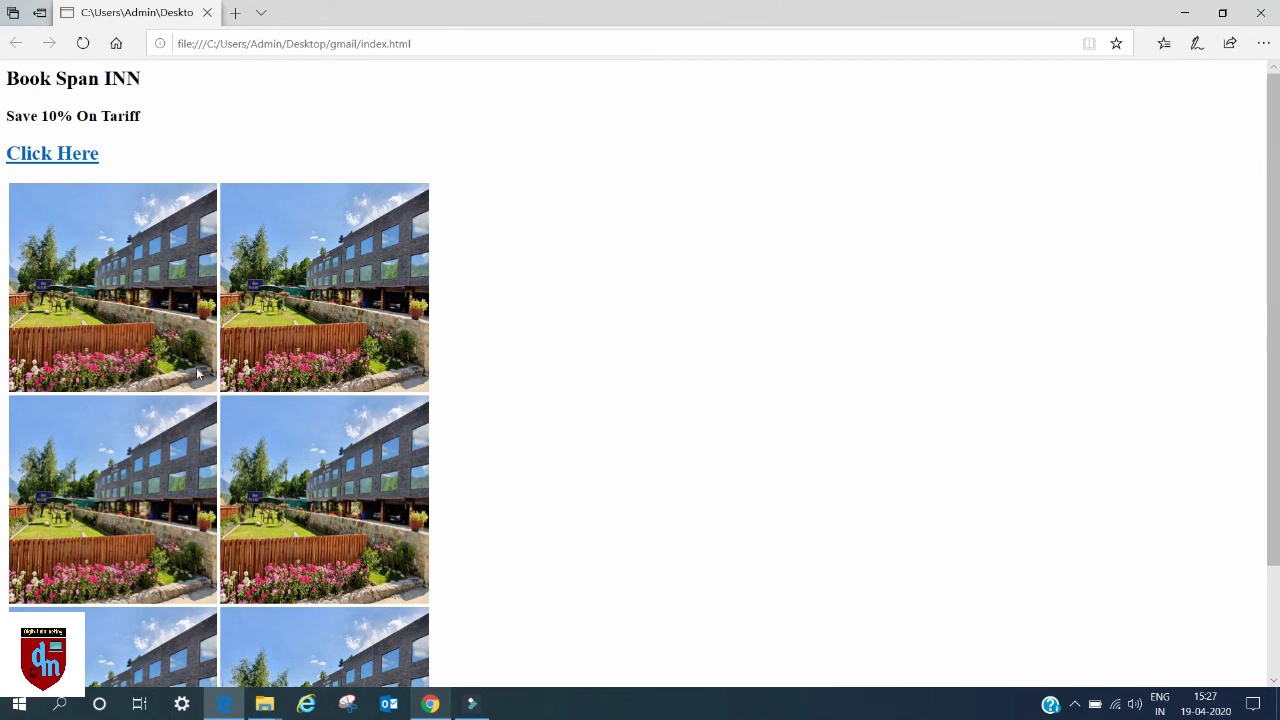
scroll(214, 430, "down", 2)
scroll(168, 340, "up", 2)
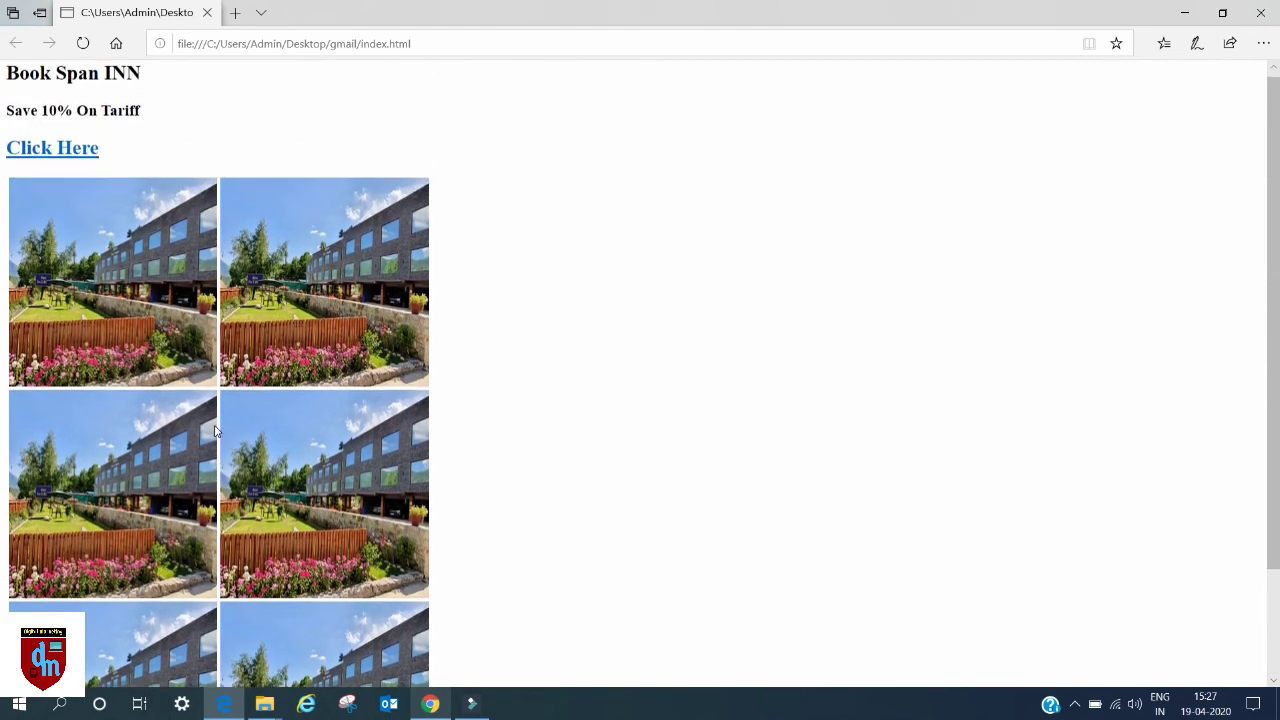
scroll(208, 418, "down", 2)
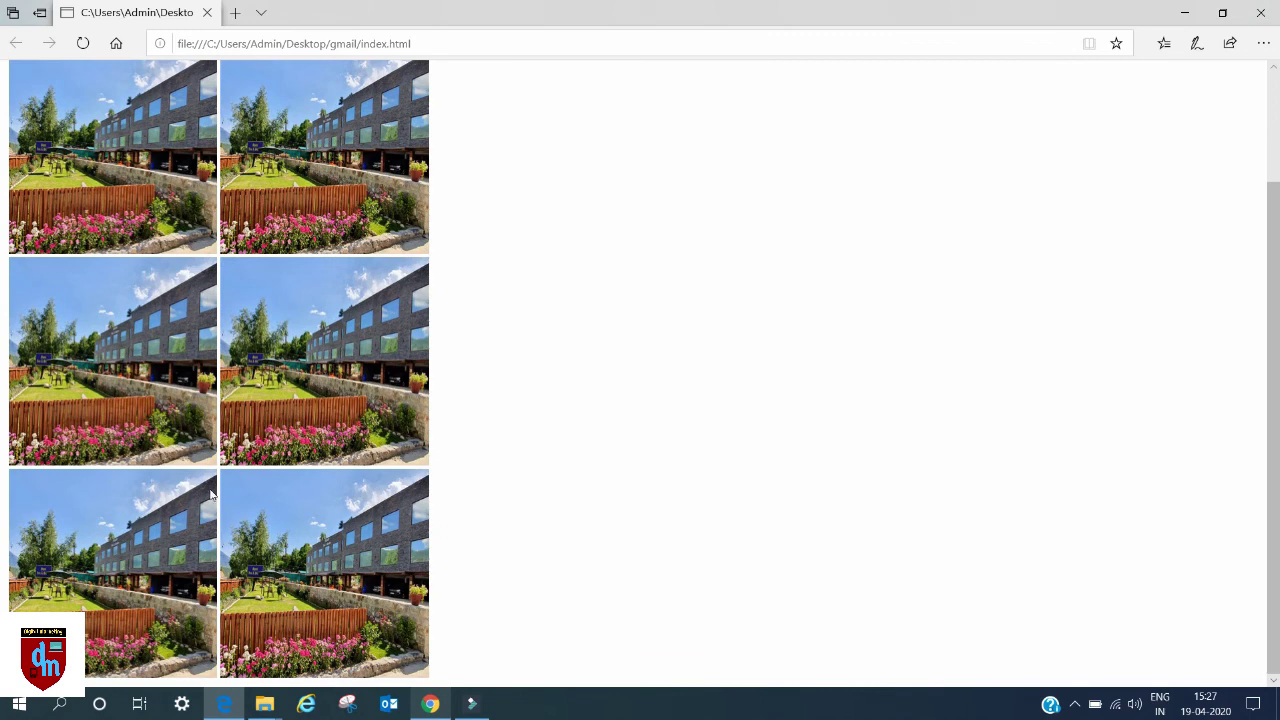
left_click(1184, 12)
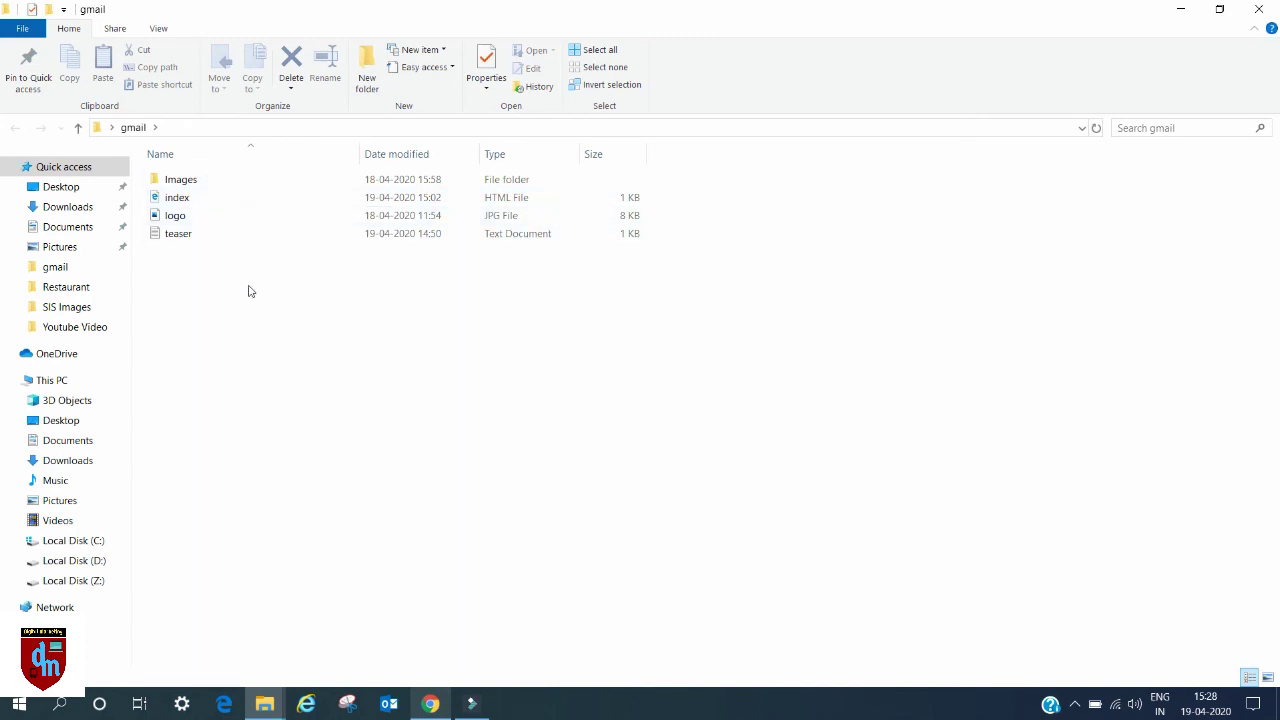
Compress all four items in the gmail folder into a zip file named Gmail.
key("ctrl+a")
right_click(235, 219)
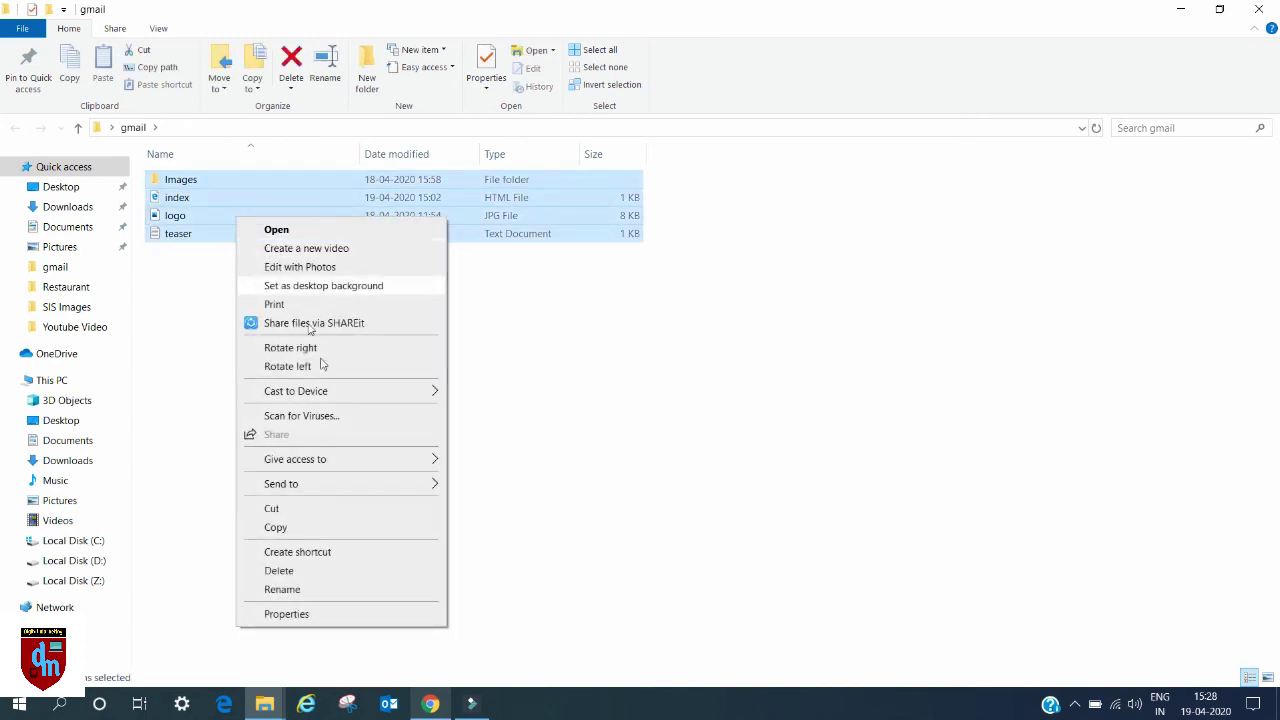
left_click(328, 484)
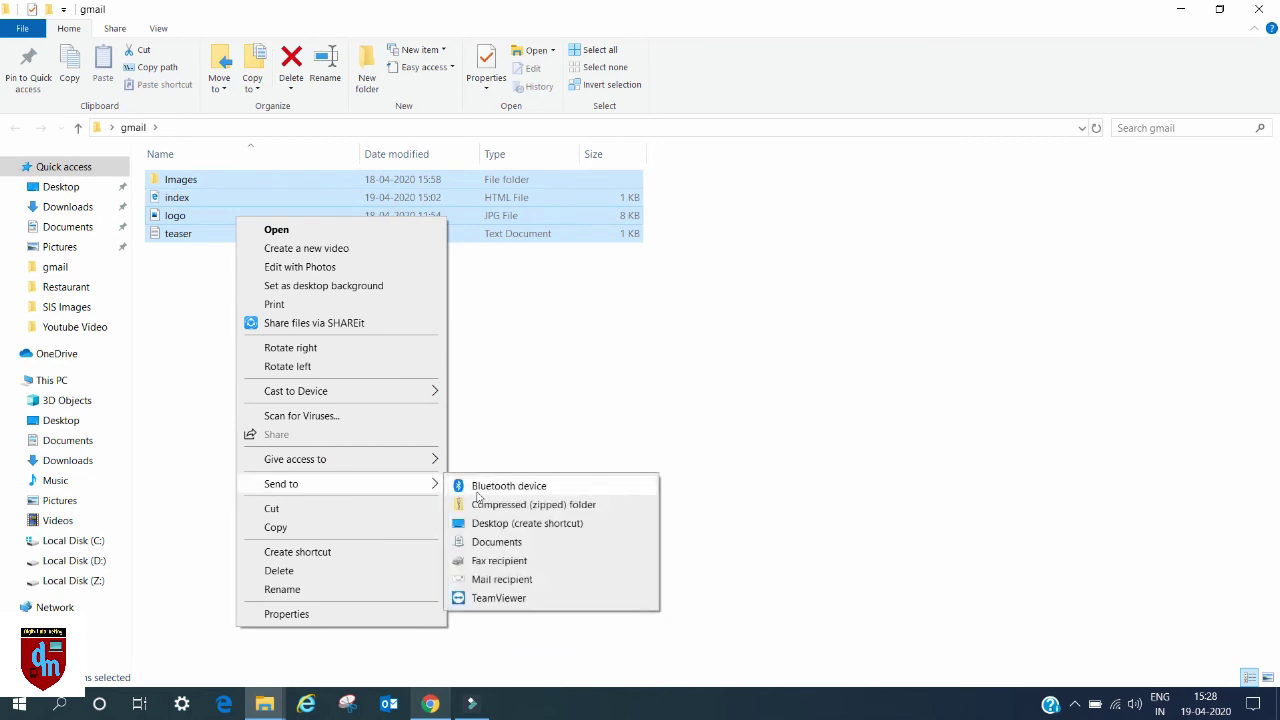
left_click(480, 504)
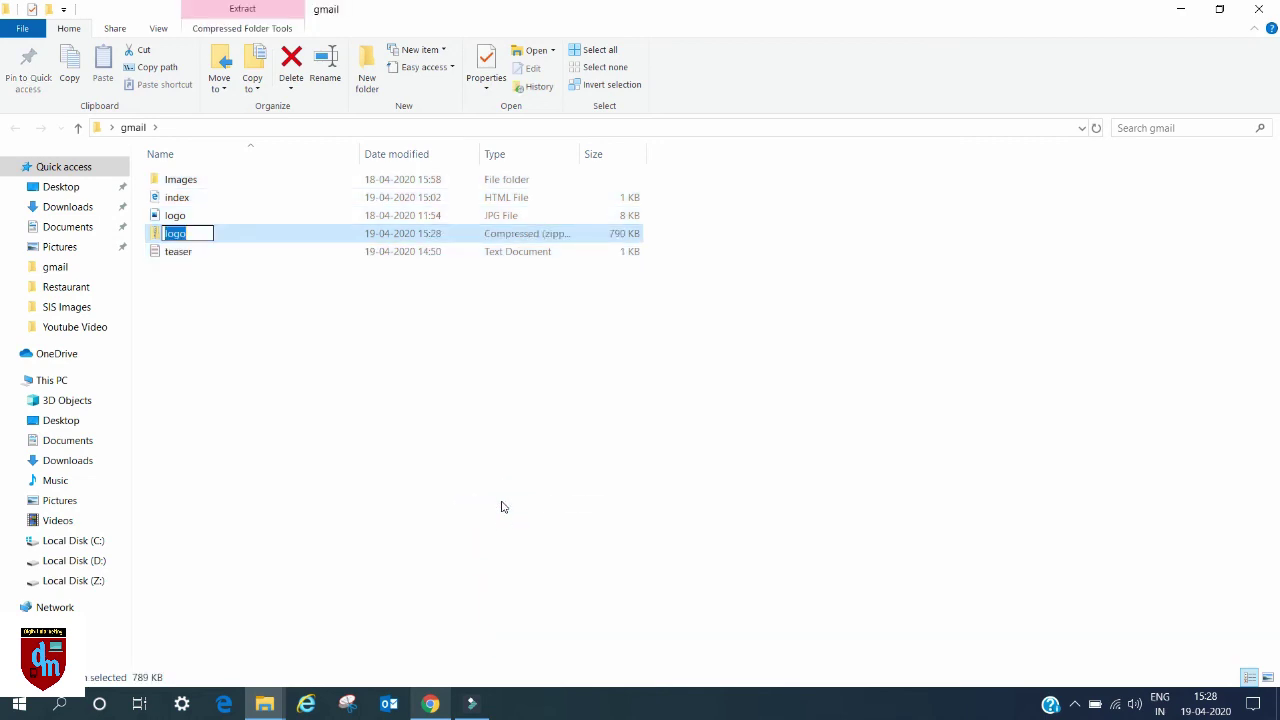
type("Gmail")
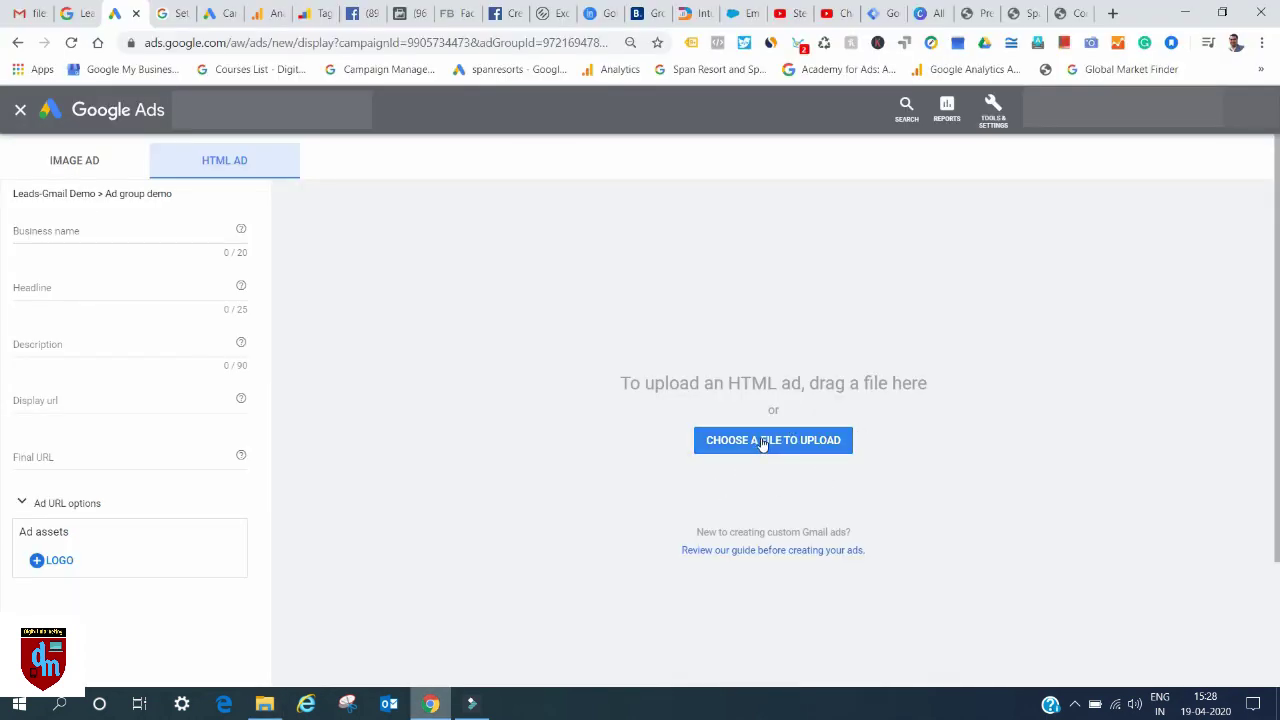
Upload the Gmail Ads zip file from the Desktop as the HTML ad.
left_click(763, 444)
left_click(910, 200)
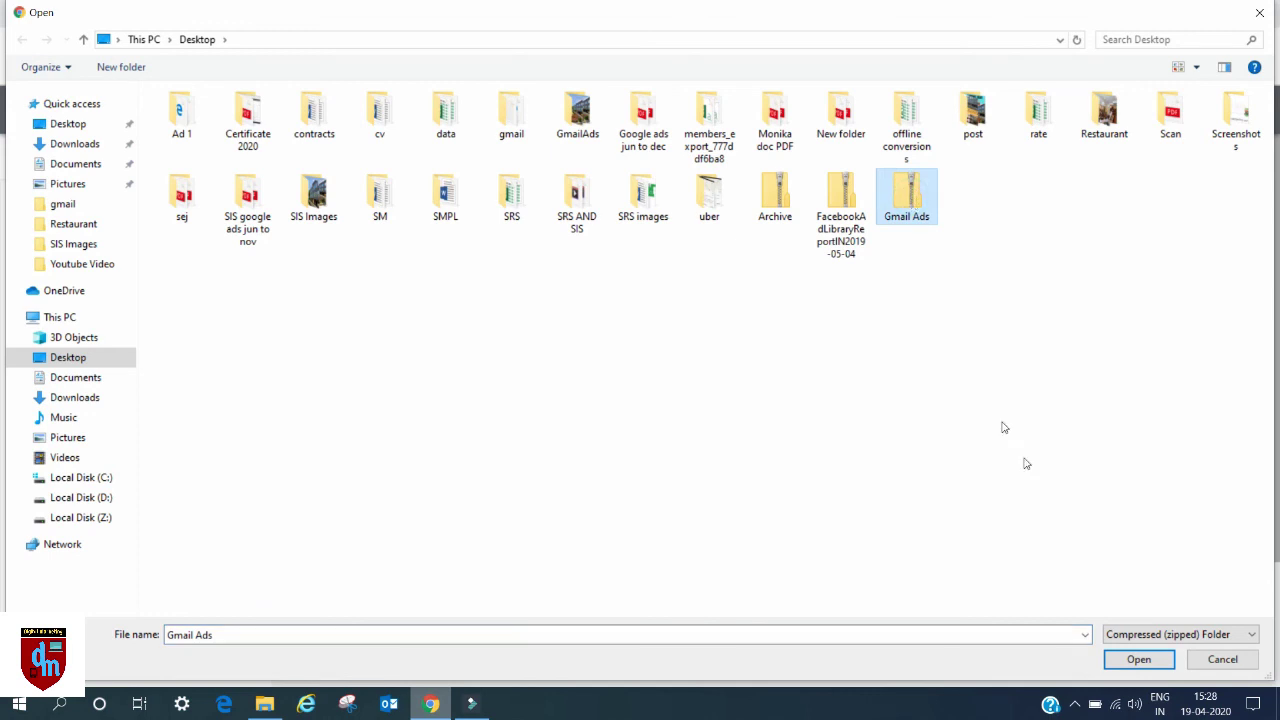
left_click(1136, 659)
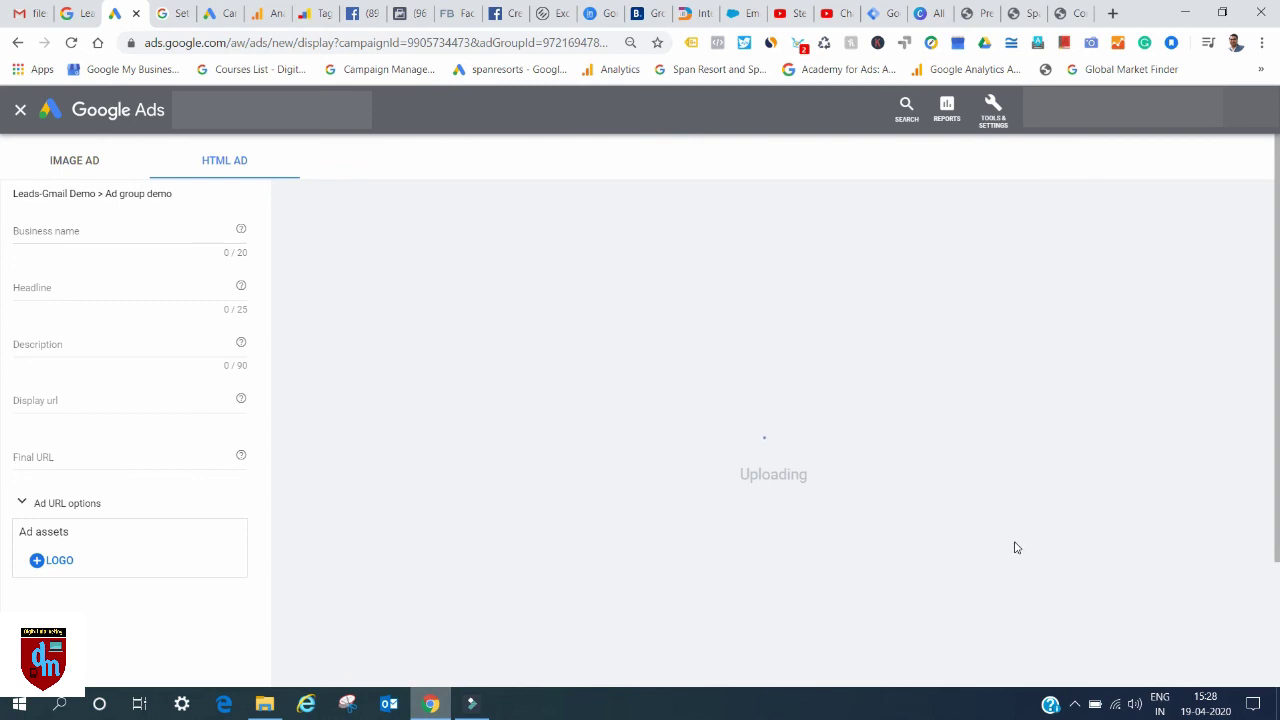
scroll(1016, 547, "down", 2)
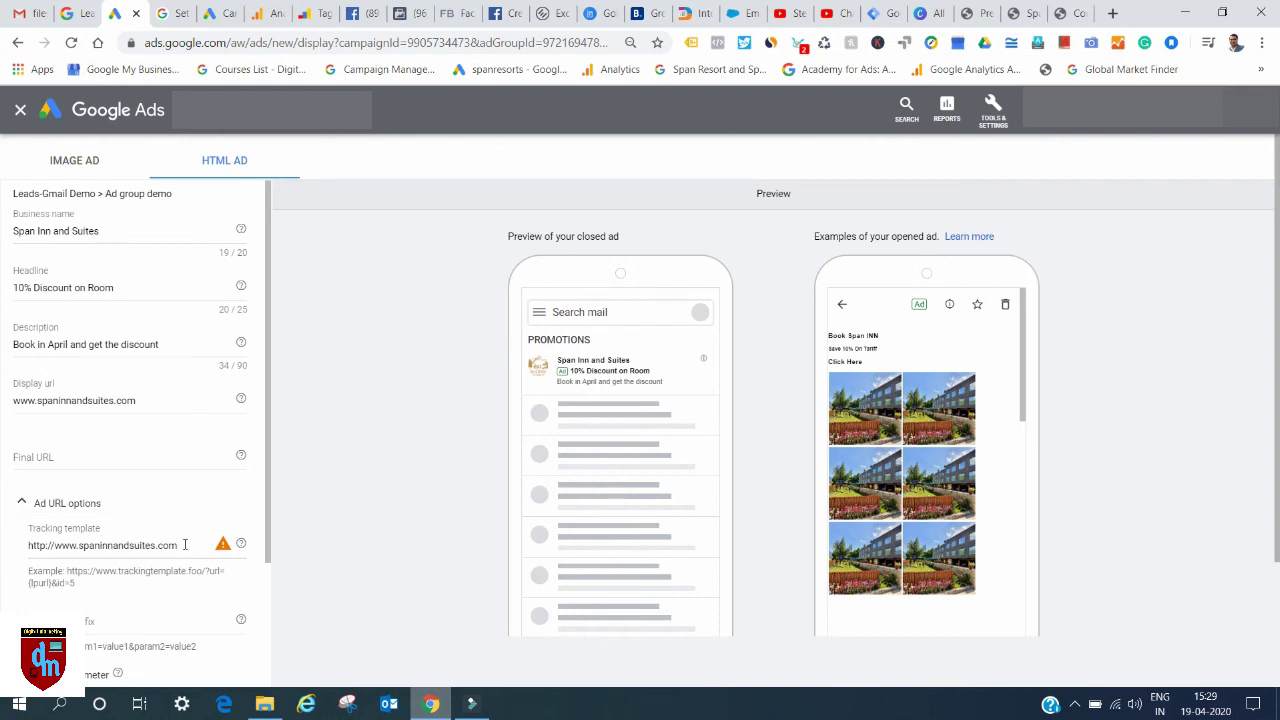
left_click_drag(183, 545, 27, 553)
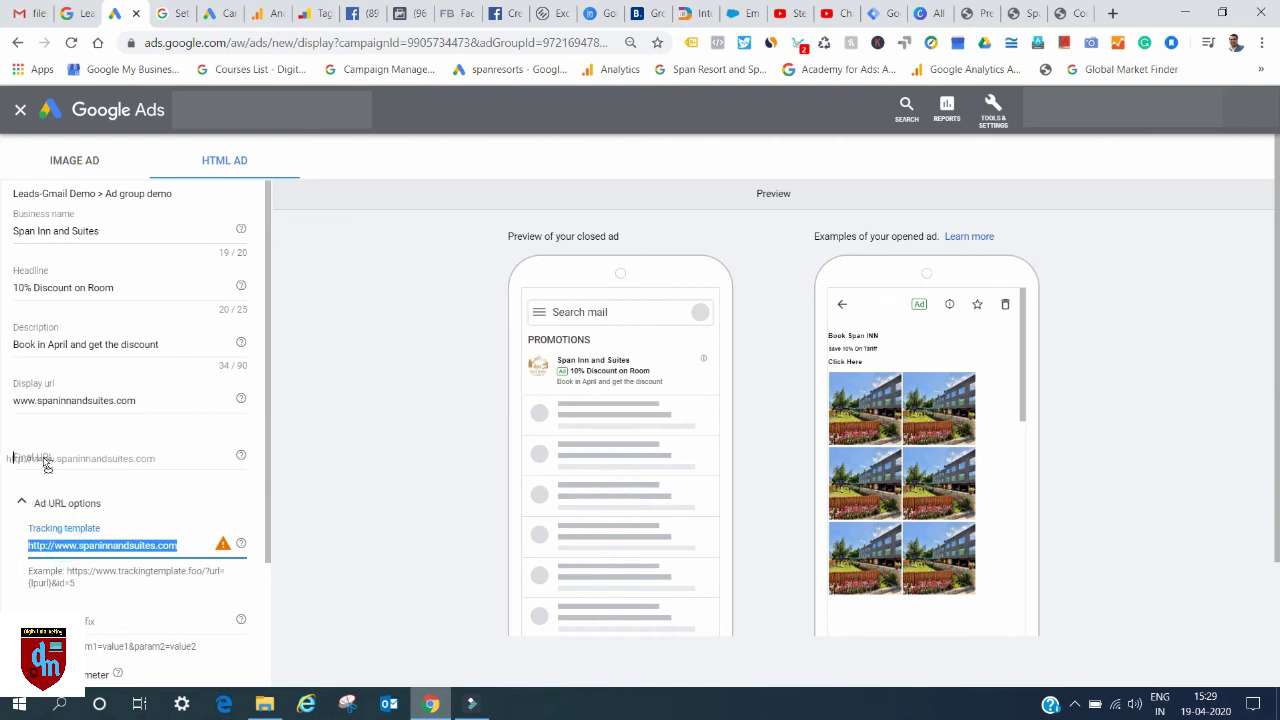
left_click_drag(56, 460, 56, 458)
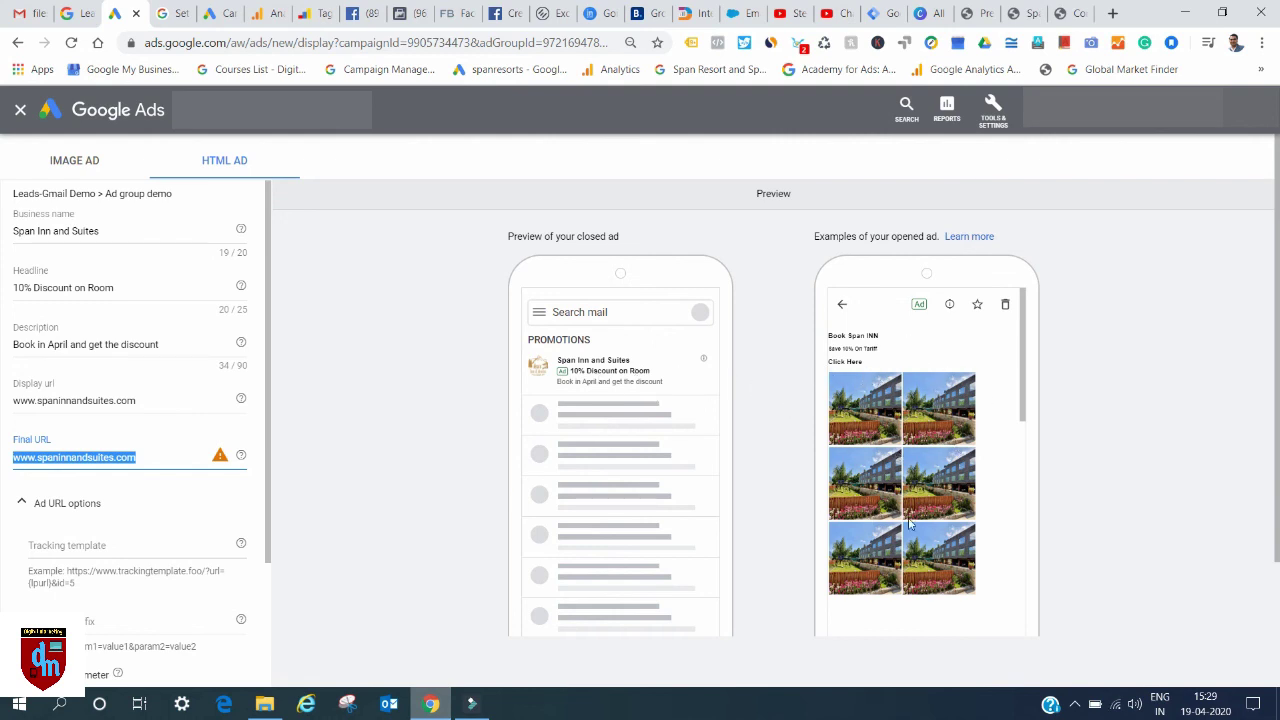
scroll(391, 529, "down", 2)
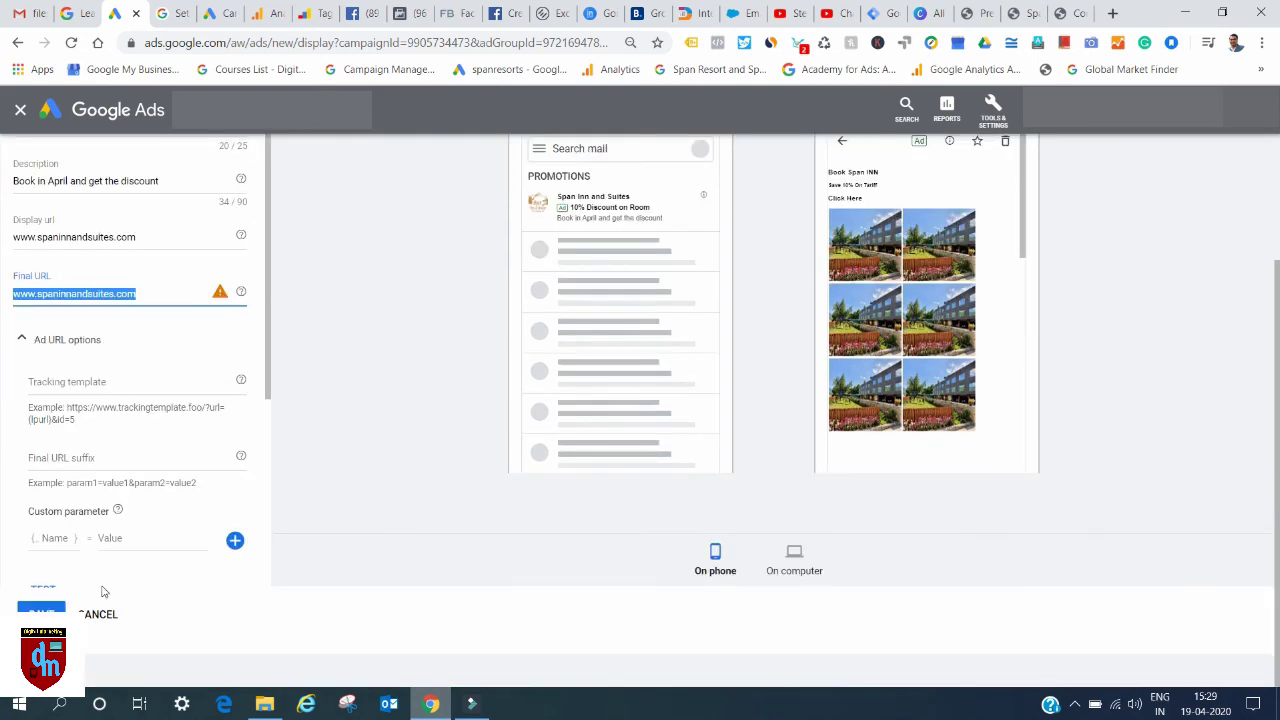
left_click(41, 614)
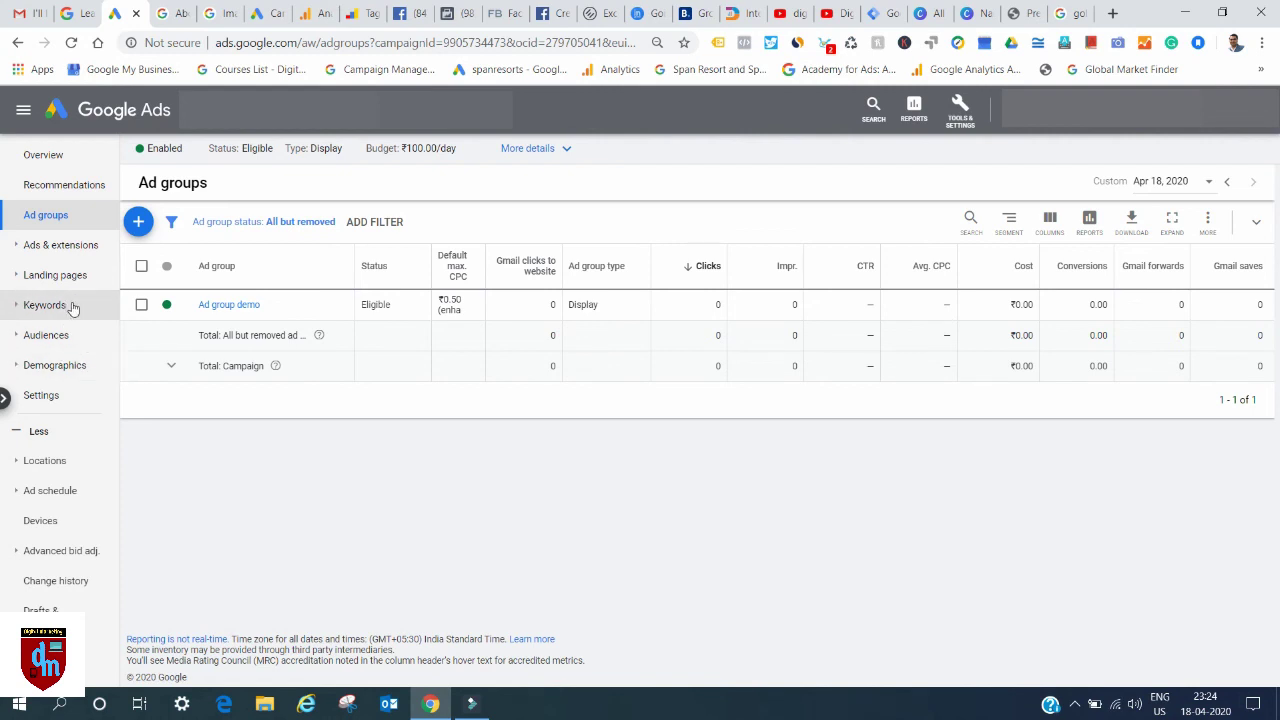
Review the campaign's settings and its Devices page, including the bid adjustment options for Computers, without changing anything.
left_click(43, 397)
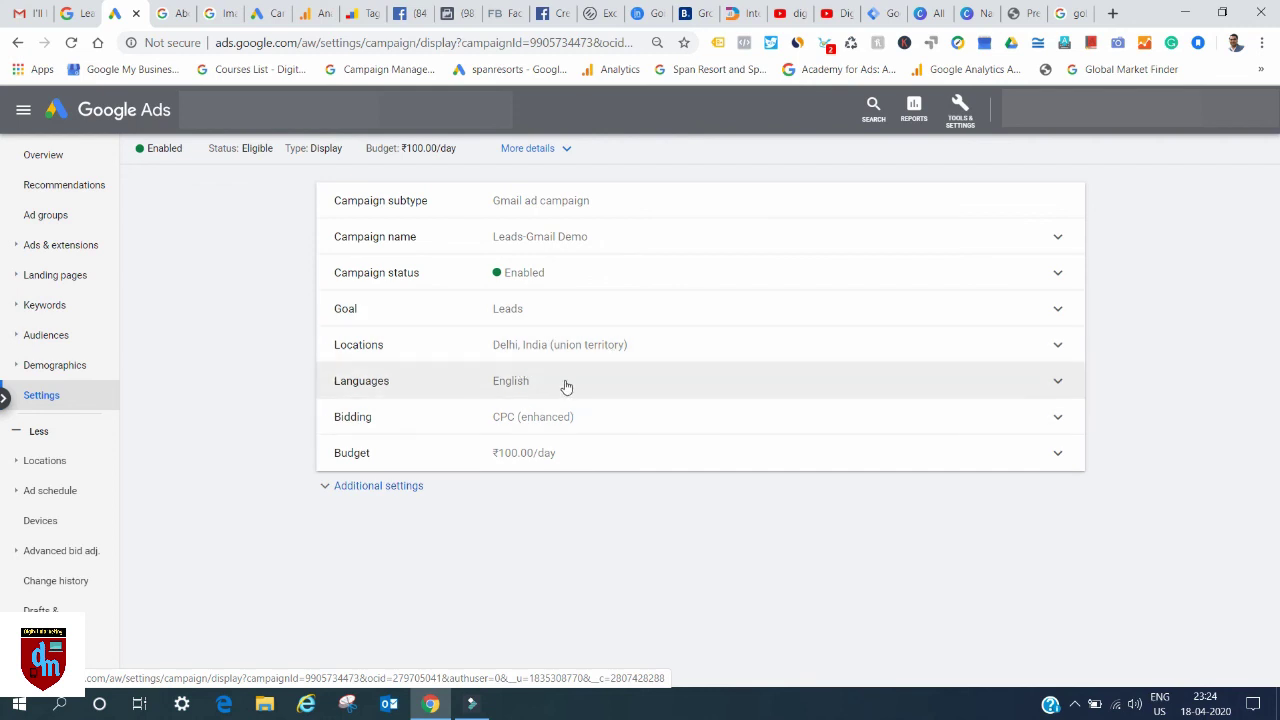
left_click(57, 523)
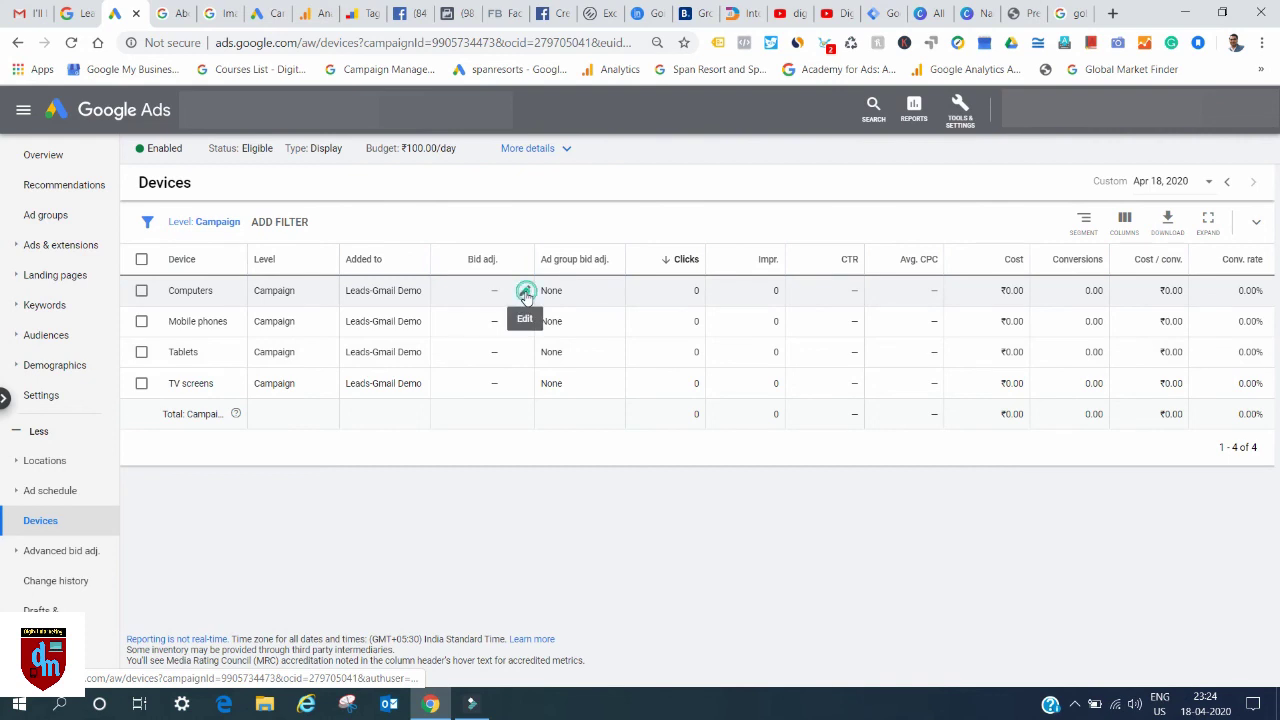
left_click(524, 291)
left_click(573, 396)
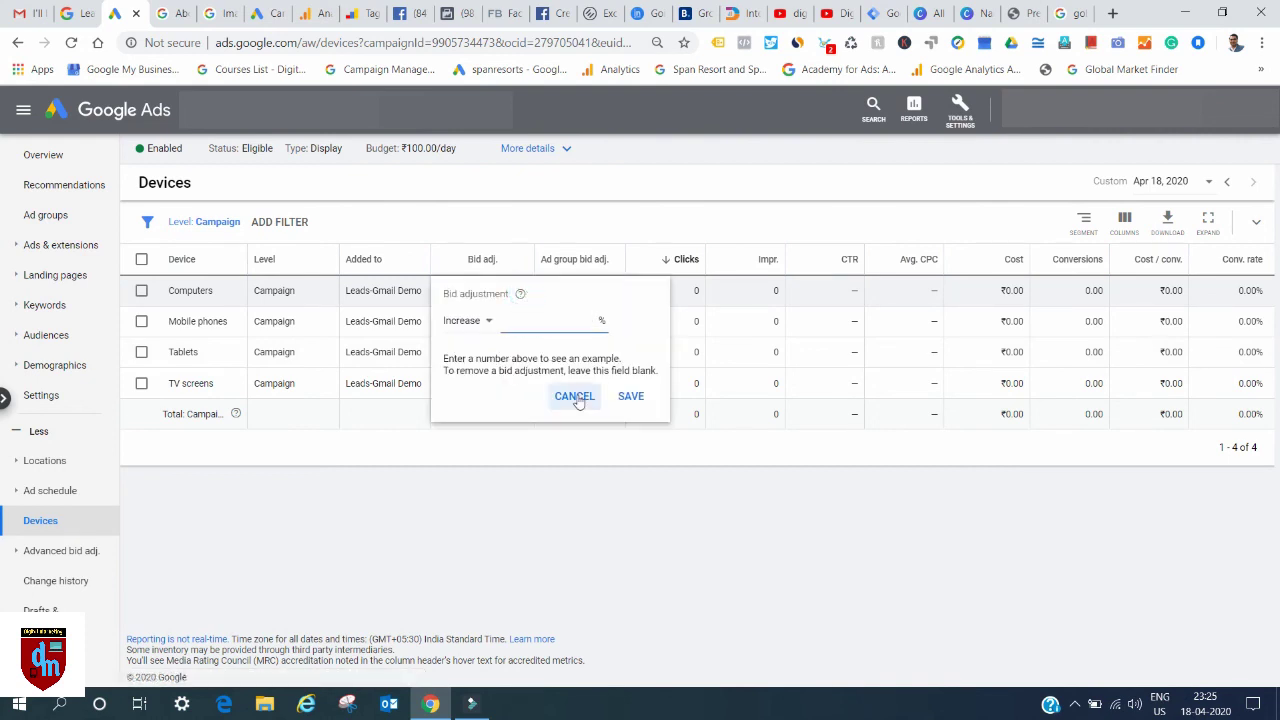